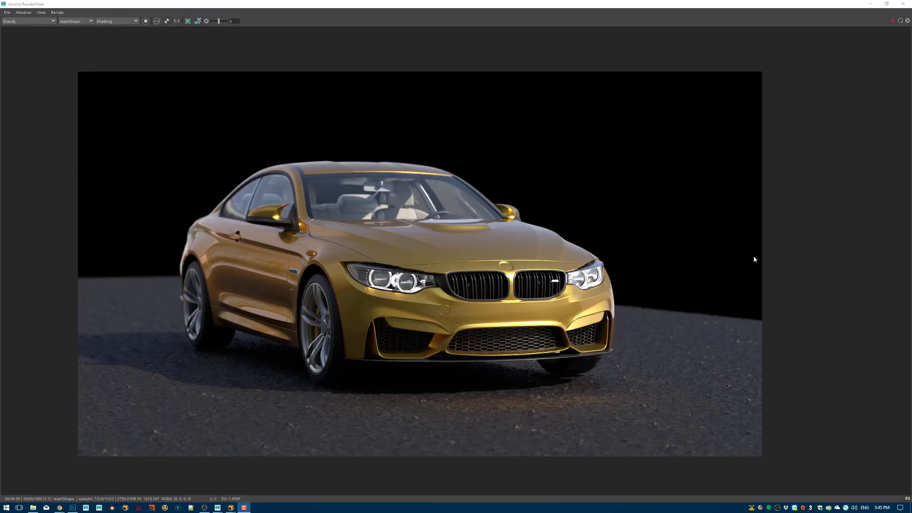
Add crypto_asset, crypto_material and crypto_object to the active AOVs in the Arnold render settings.
{"action": "left_click", "coordinate": [871, 4]}
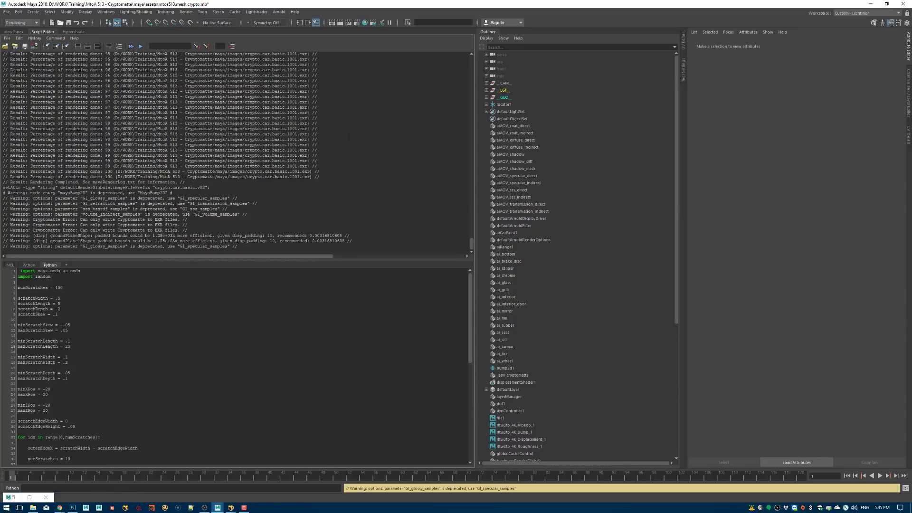
{"action": "left_click", "coordinate": [13, 32]}
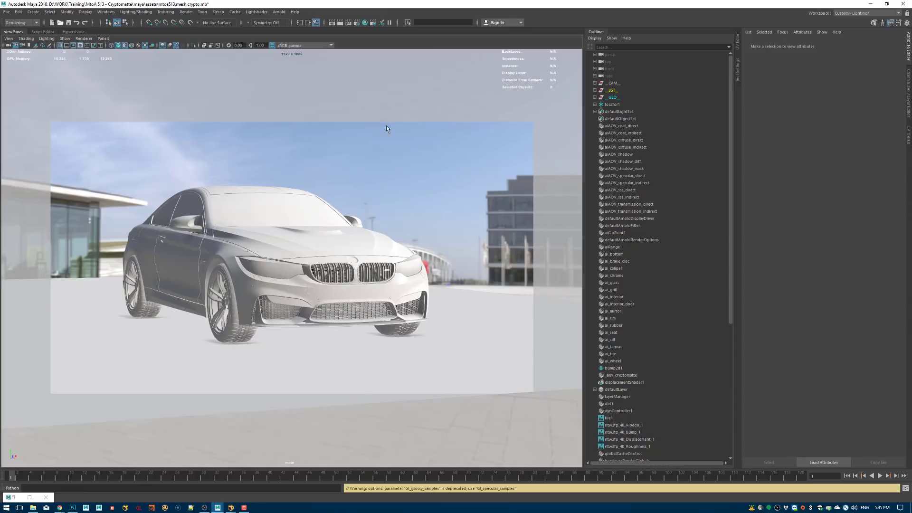
{"action": "left_click", "coordinate": [357, 22]}
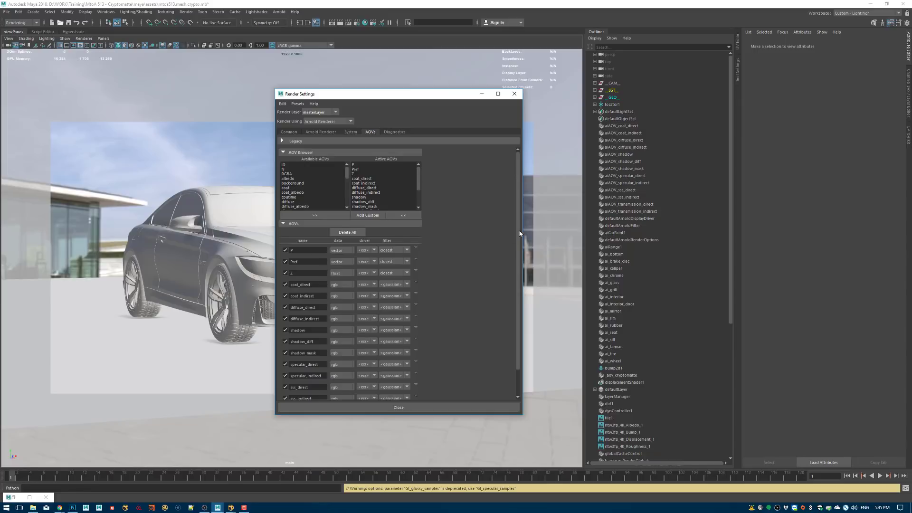
{"action": "scroll", "coordinate": [520, 234], "scroll_direction": "down", "scroll_amount": 2}
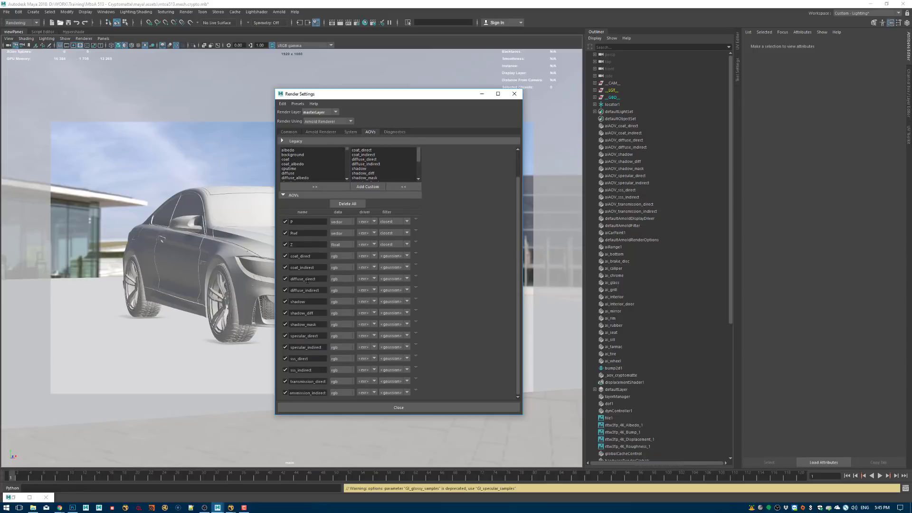
{"action": "scroll", "coordinate": [481, 230], "scroll_direction": "up", "scroll_amount": 2}
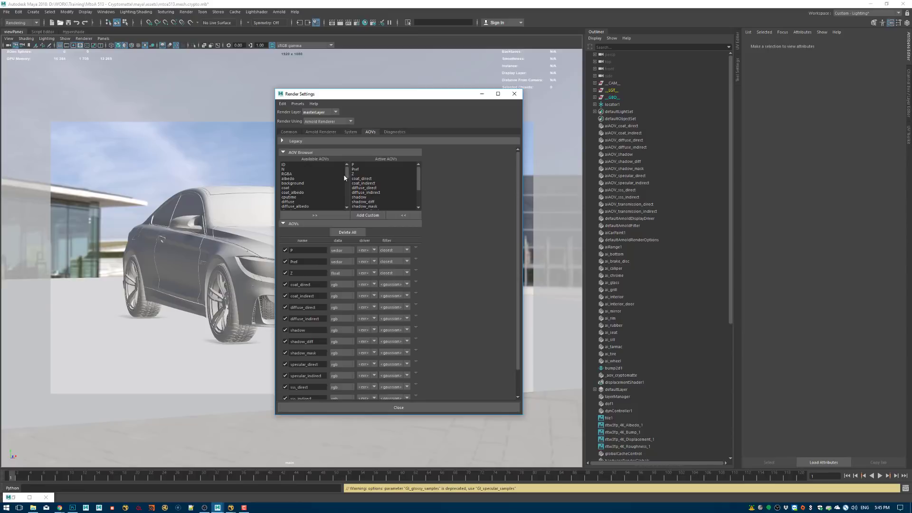
{"action": "scroll", "coordinate": [347, 178], "scroll_direction": "down", "scroll_amount": 2}
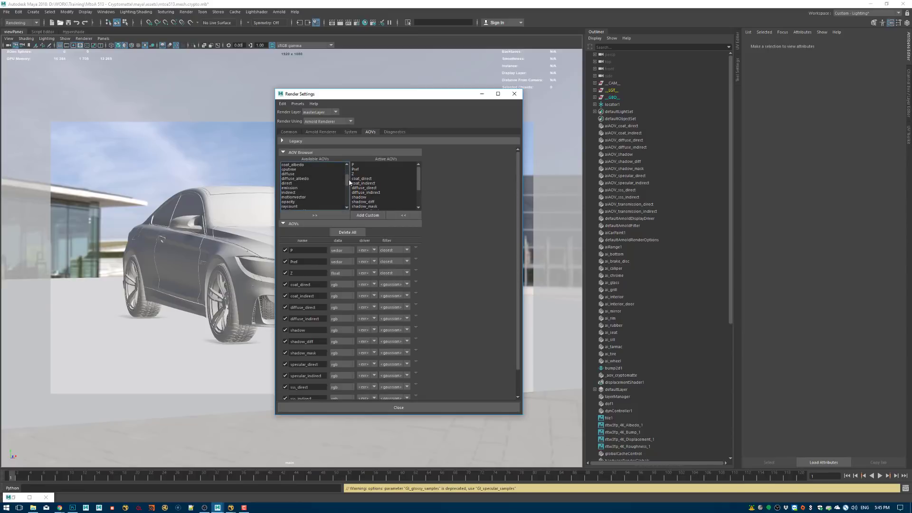
{"action": "scroll", "coordinate": [351, 186], "scroll_direction": "down", "scroll_amount": 5}
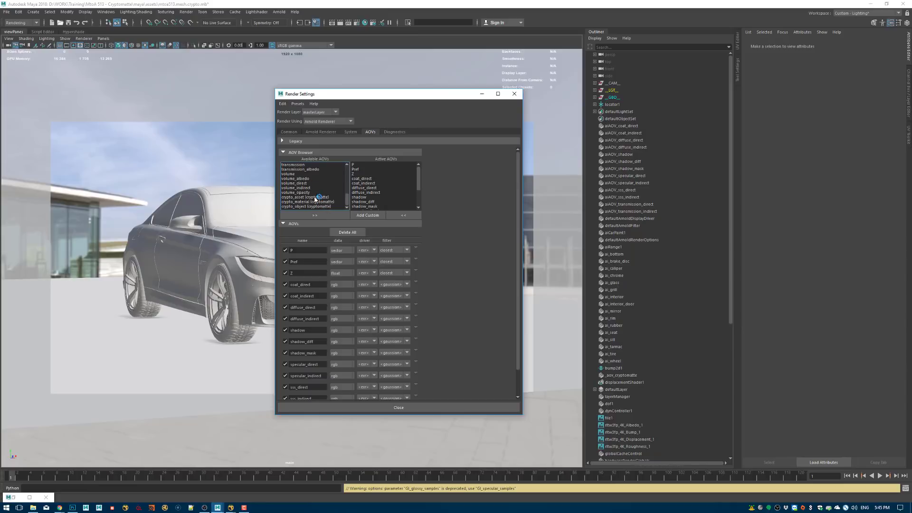
{"action": "left_click_drag", "start_coordinate": [311, 197], "coordinate": [309, 207]}
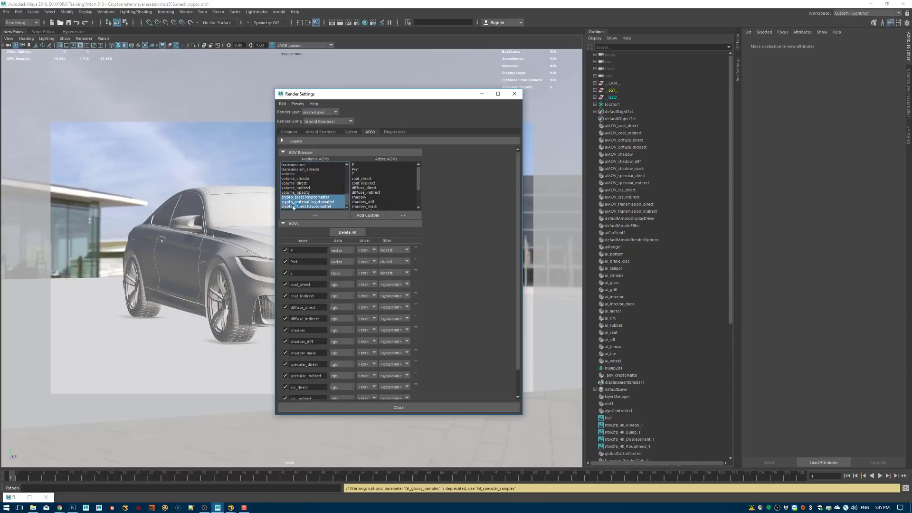
{"action": "left_click", "coordinate": [322, 216]}
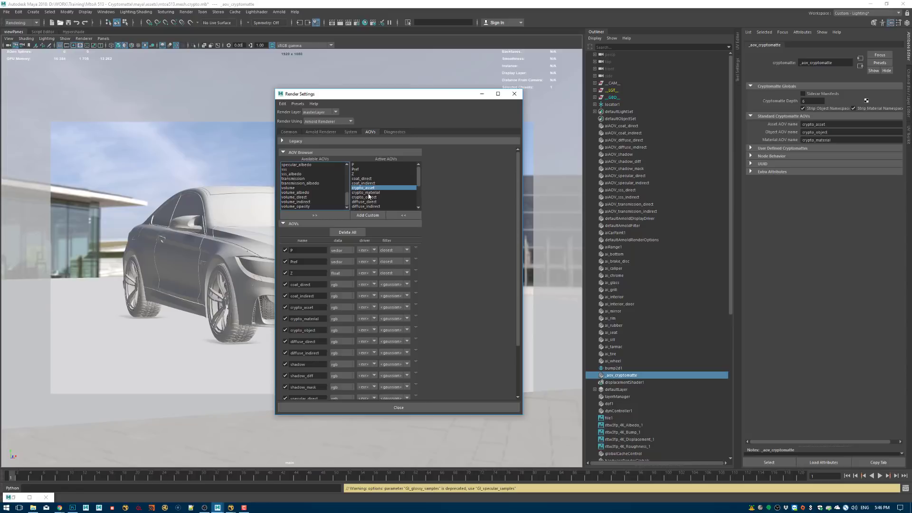
Show the attributes of the active crypto_material and crypto_object AOVs, and save the scene.
{"action": "left_click", "coordinate": [370, 192]}
{"action": "left_click", "coordinate": [371, 198]}
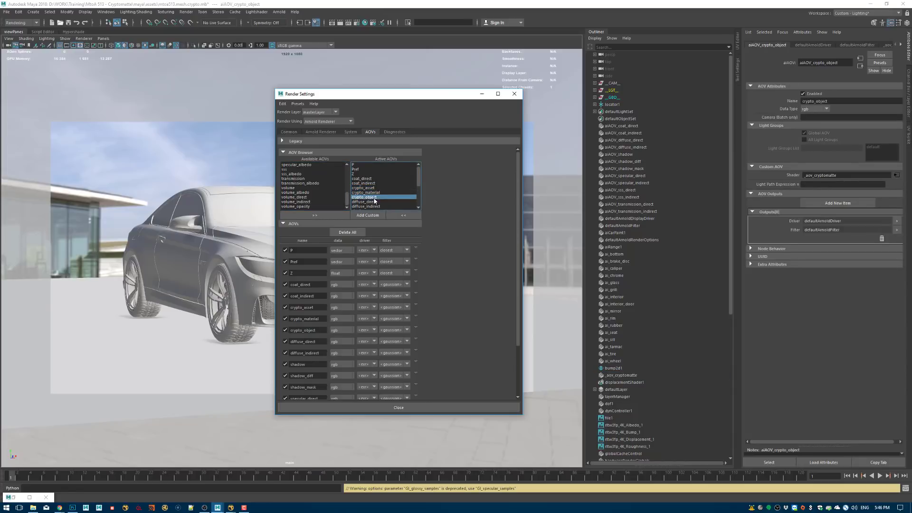
{"action": "left_click", "coordinate": [514, 94]}
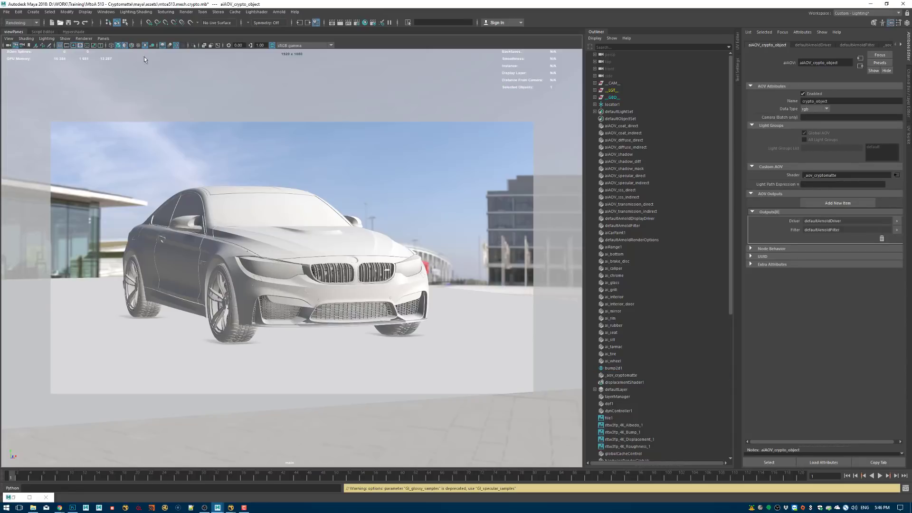
{"action": "left_click", "coordinate": [67, 22]}
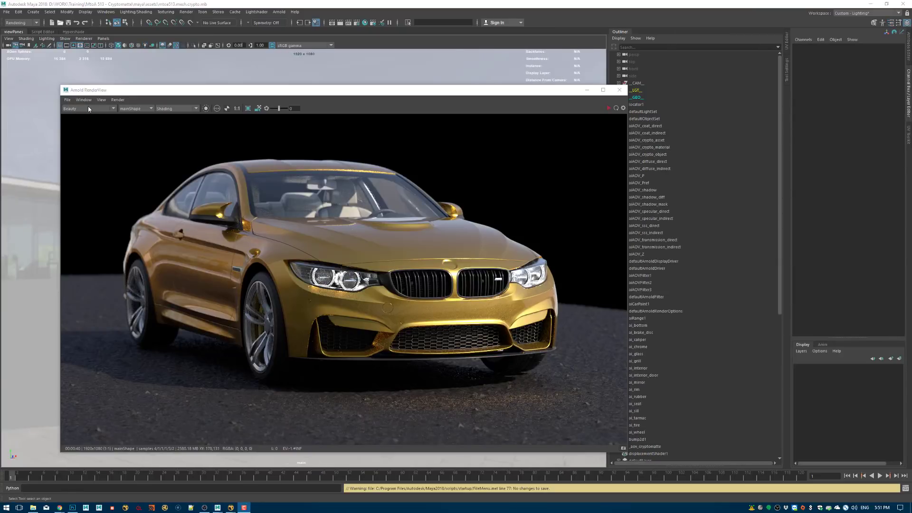
View the coat_direct, crypto_asset, crypto_material and crypto_object passes in the Arnold RenderView and return to the Beauty pass.
{"action": "left_click", "coordinate": [88, 108]}
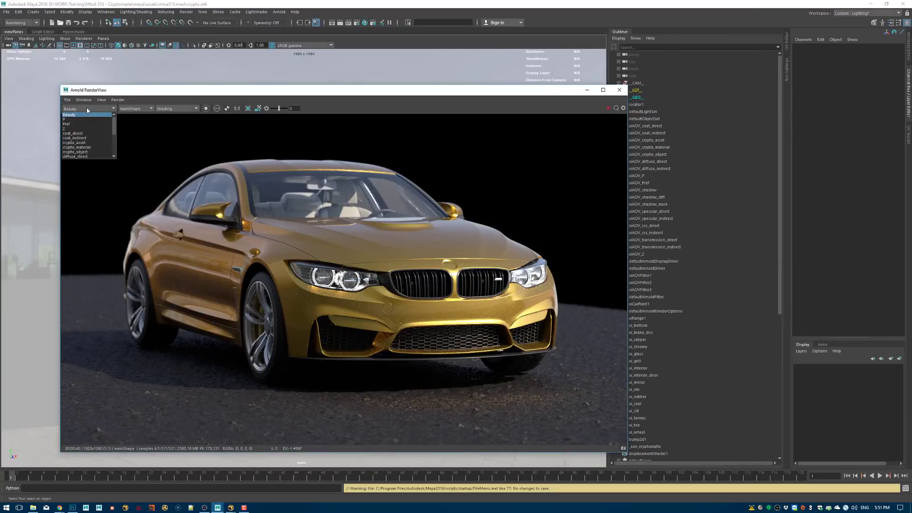
{"action": "left_click", "coordinate": [87, 133]}
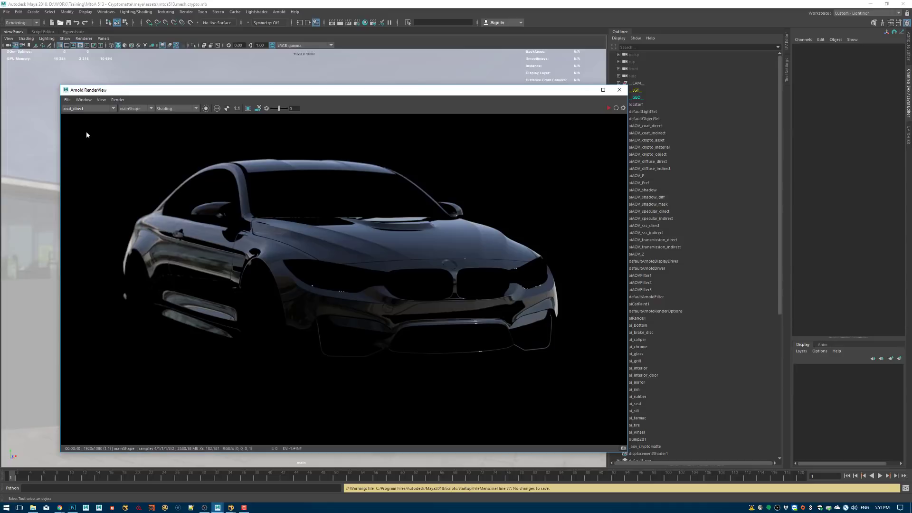
{"action": "key", "text": "Down"}
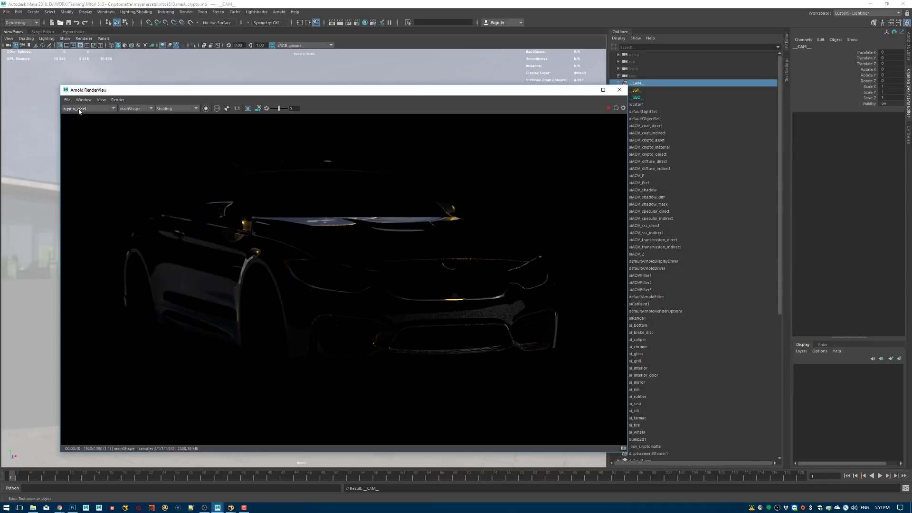
{"action": "scroll", "coordinate": [79, 110], "scroll_direction": "down", "scroll_amount": 1}
{"action": "scroll", "coordinate": [87, 114], "scroll_direction": "down", "scroll_amount": 1}
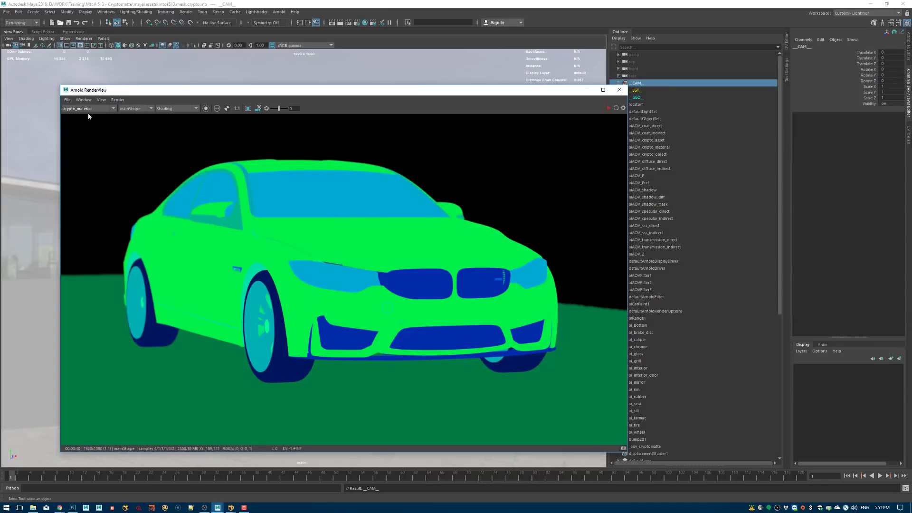
{"action": "scroll", "coordinate": [87, 116], "scroll_direction": "down", "scroll_amount": 1}
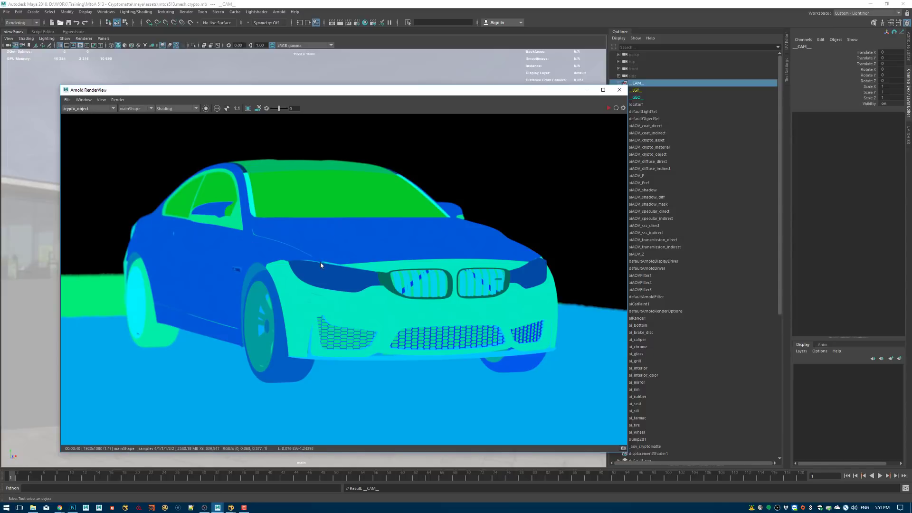
{"action": "key", "text": "Up"}
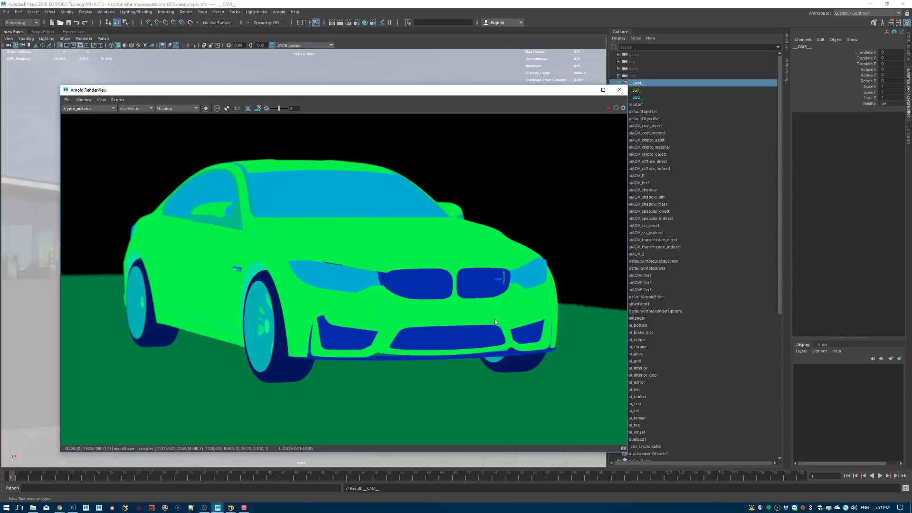
{"action": "left_click", "coordinate": [81, 109]}
{"action": "left_click", "coordinate": [76, 115]}
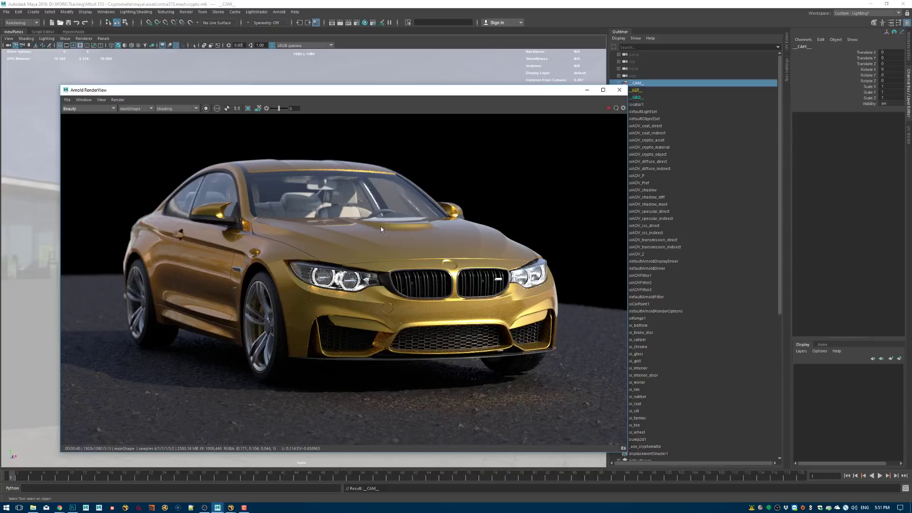
{"action": "left_click_drag", "start_coordinate": [434, 93], "coordinate": [406, 85]}
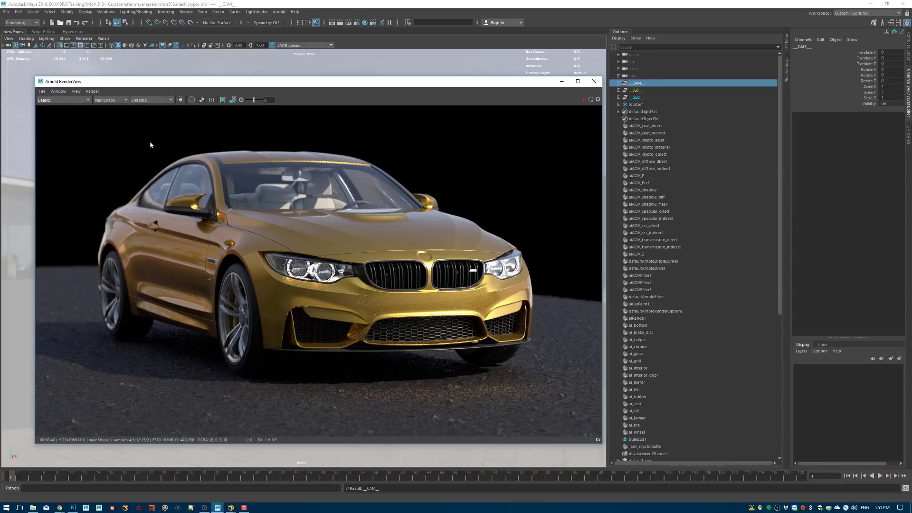
{"action": "left_click", "coordinate": [53, 91]}
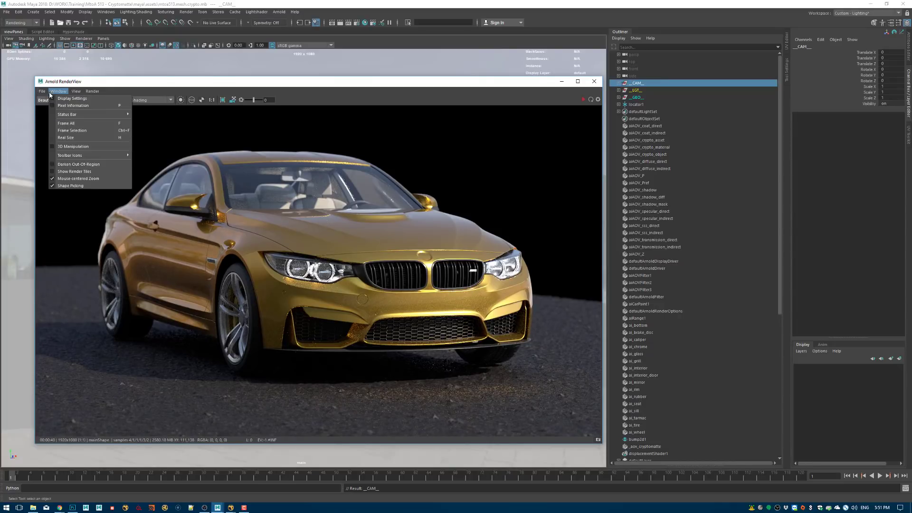
{"action": "mouse_move", "coordinate": [42, 91]}
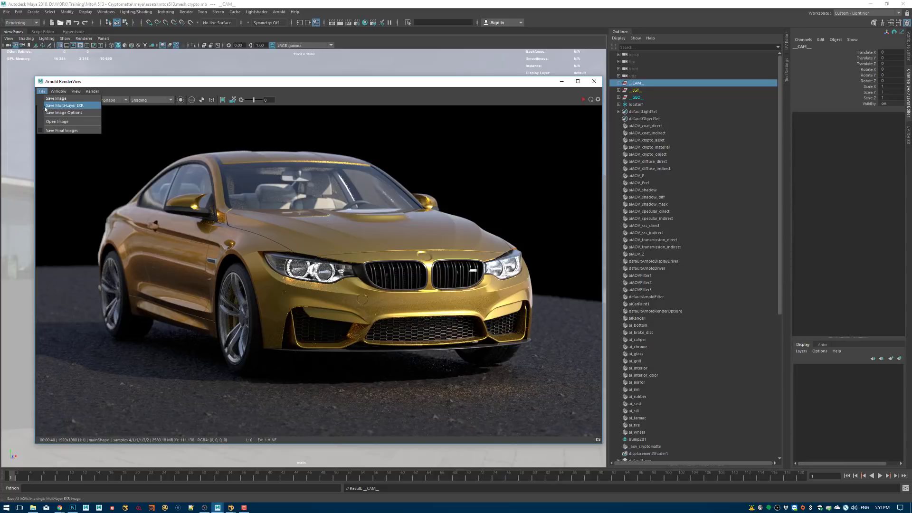
{"action": "left_click", "coordinate": [196, 88]}
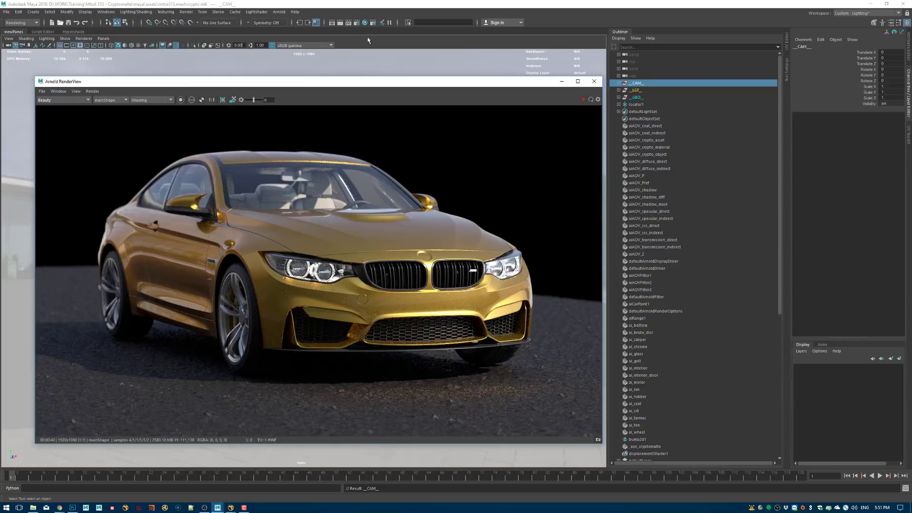
Enable Merge AOVs on the output driver of the P AOV and close the render settings and RenderView.
{"action": "left_click", "coordinate": [356, 22]}
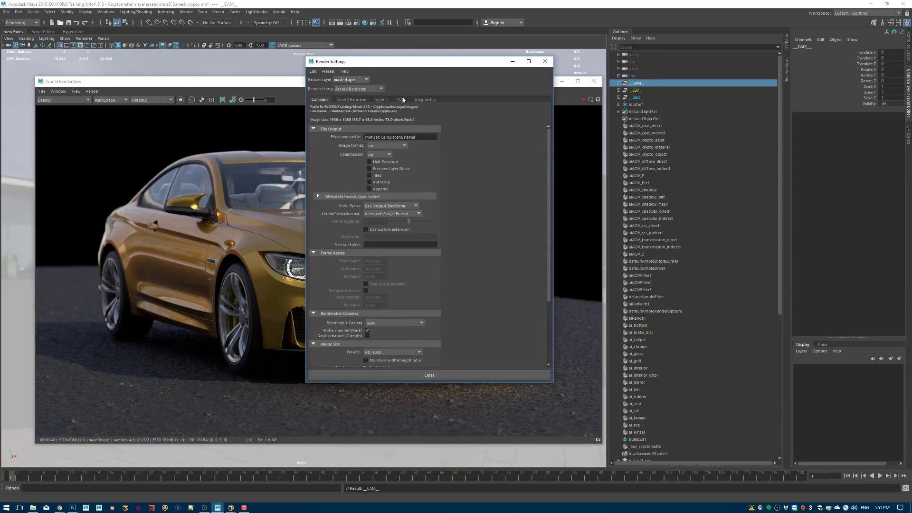
{"action": "left_click", "coordinate": [401, 99]}
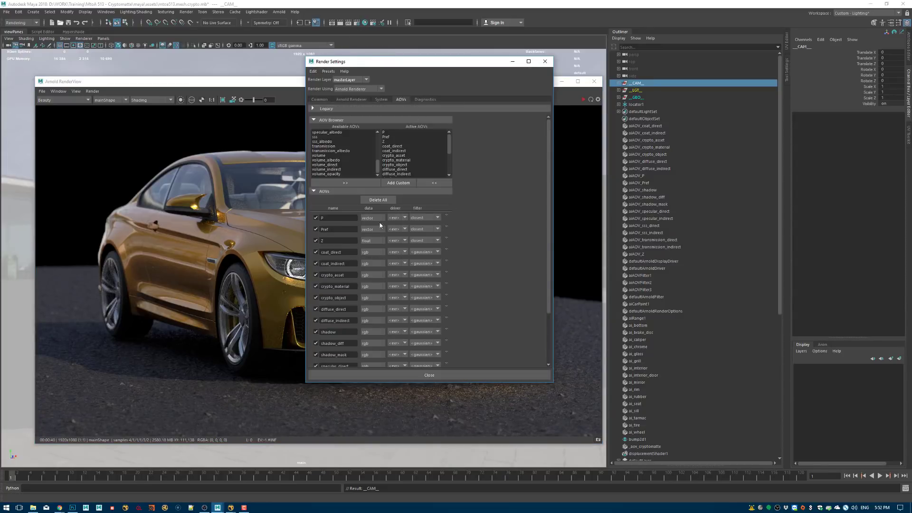
{"action": "left_click", "coordinate": [446, 217]}
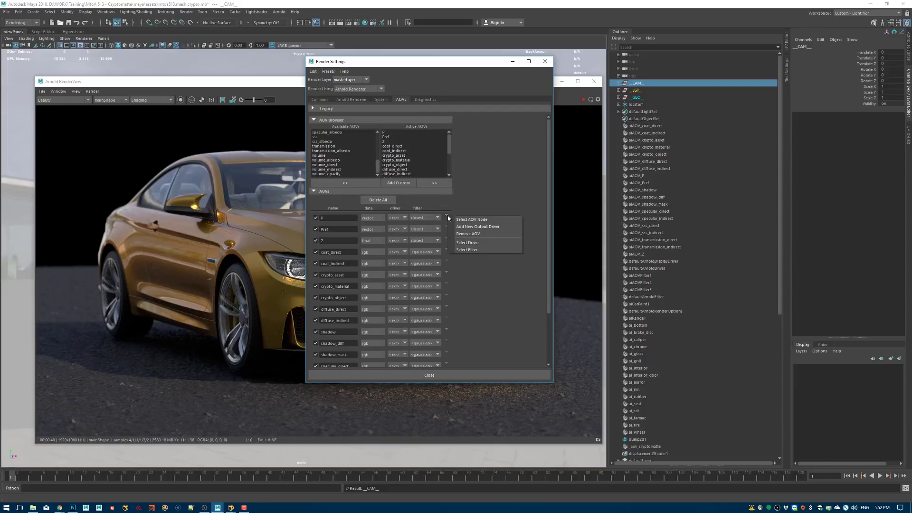
{"action": "left_click", "coordinate": [468, 243]}
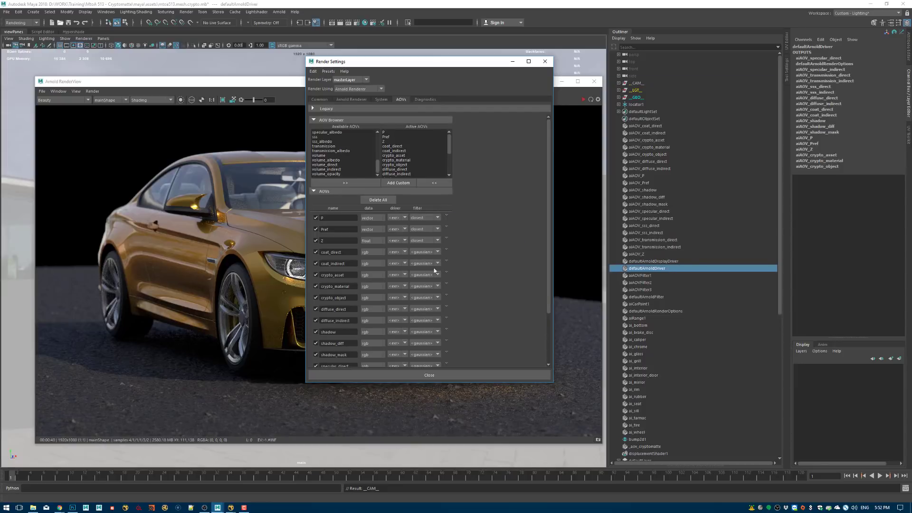
{"action": "left_click", "coordinate": [908, 48]}
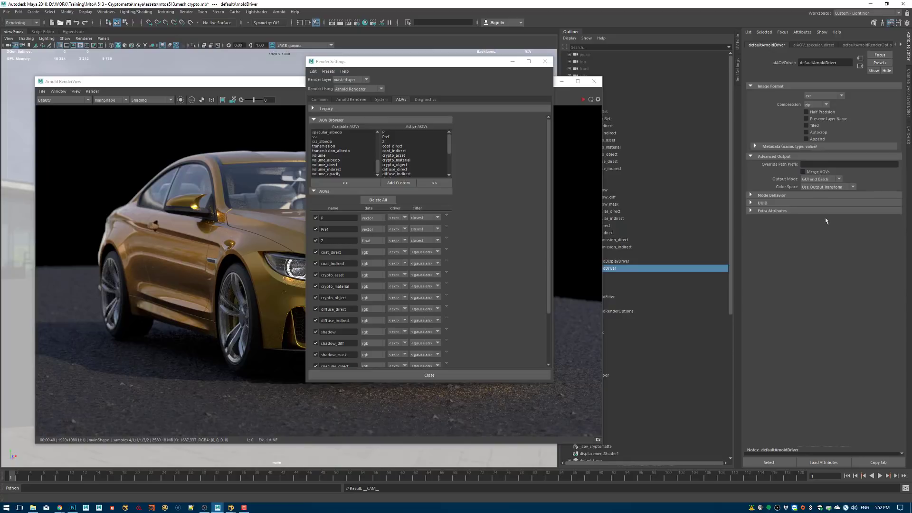
{"action": "left_click", "coordinate": [817, 173]}
{"action": "left_click", "coordinate": [819, 174]}
{"action": "left_click", "coordinate": [816, 172]}
{"action": "left_click", "coordinate": [545, 61]}
{"action": "left_click", "coordinate": [593, 81]}
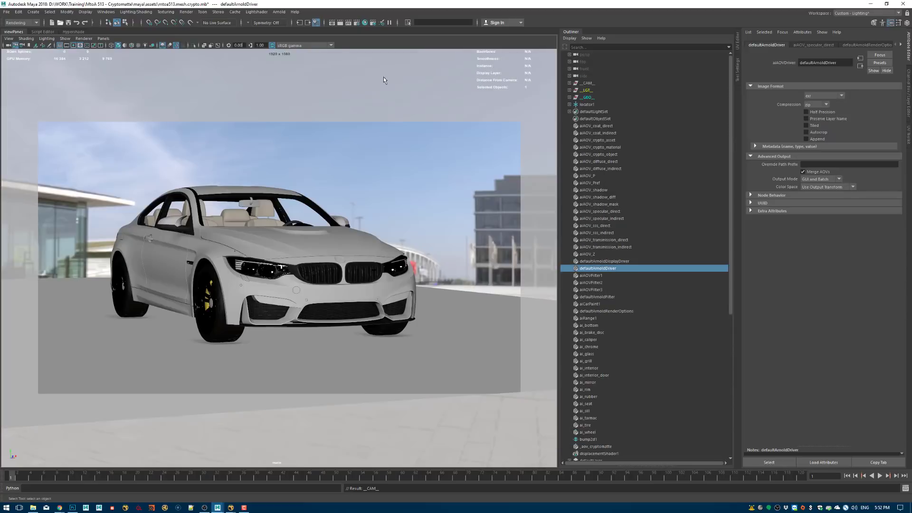
Check the file name prefix setting in the common render settings.
{"action": "left_click", "coordinate": [356, 23]}
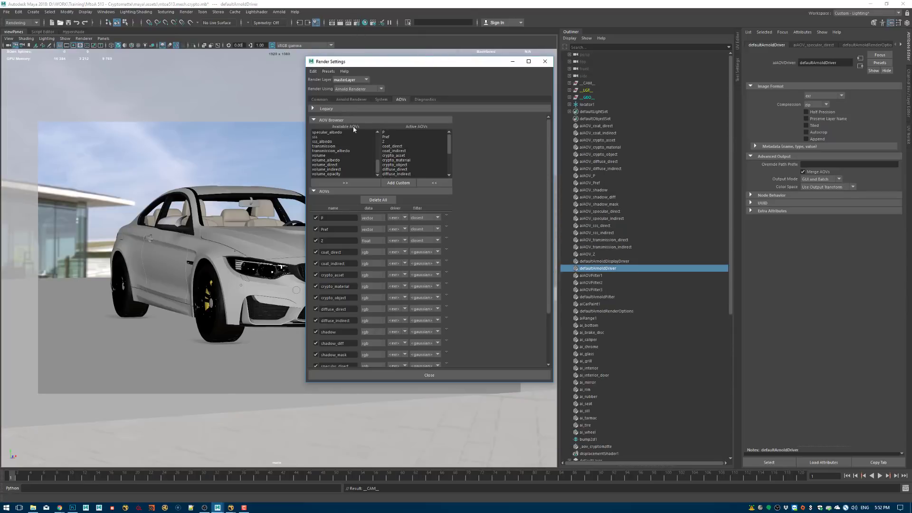
{"action": "left_click", "coordinate": [387, 136]}
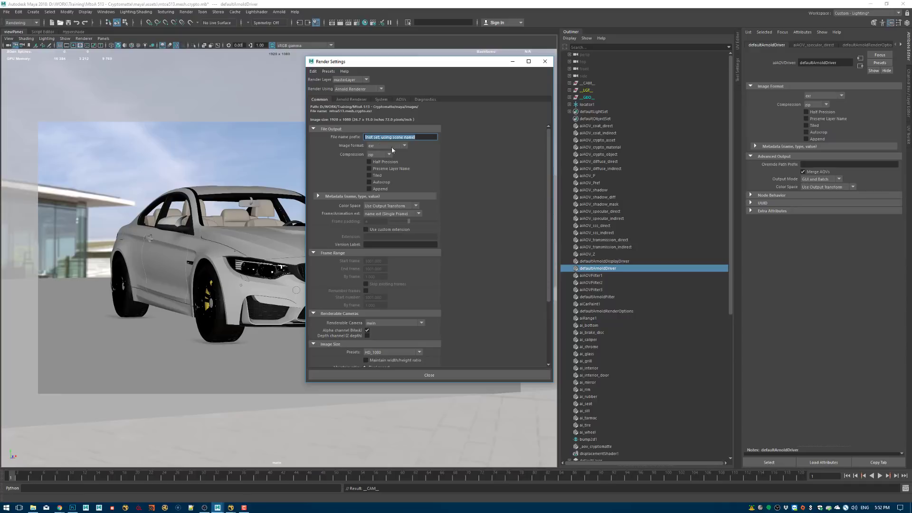
{"action": "left_click", "coordinate": [545, 61]}
{"action": "left_click", "coordinate": [186, 12]}
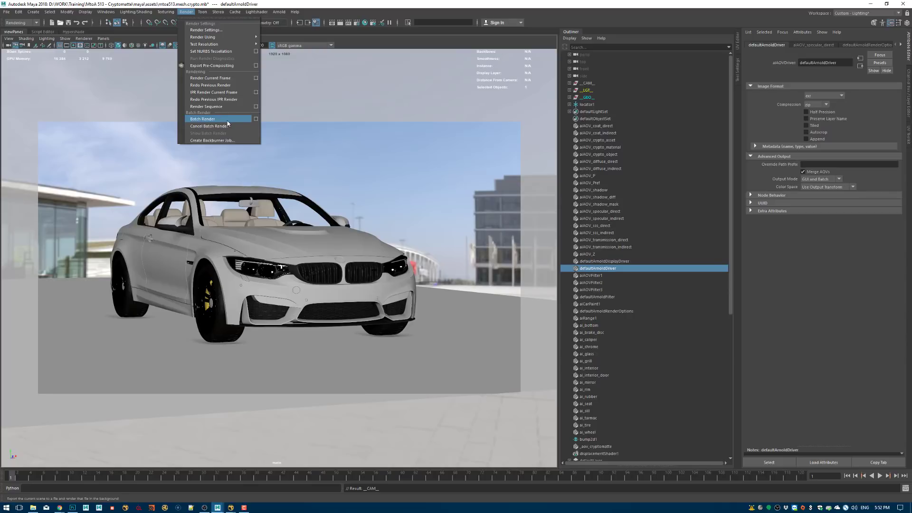
{"action": "left_click", "coordinate": [444, 90]}
{"action": "left_click", "coordinate": [439, 89]}
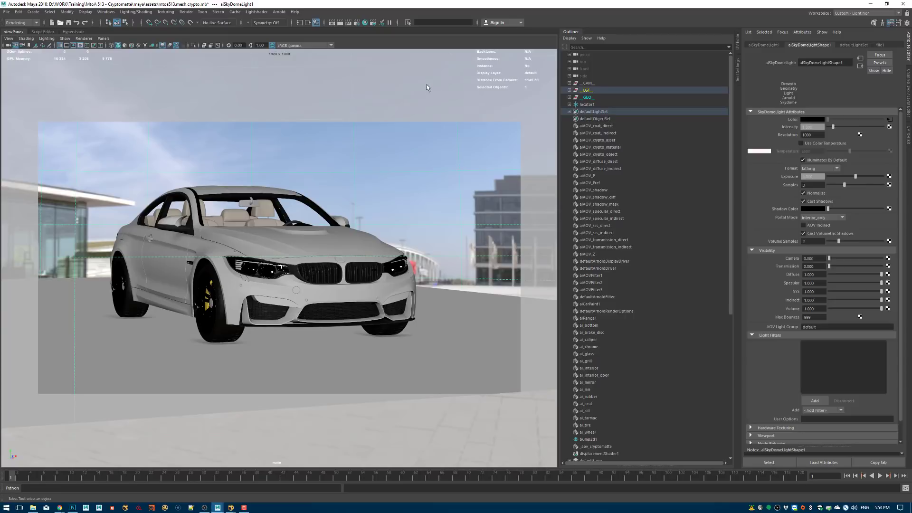
Switch to Nuke, read in crypto.car.basic.1001.exr from the images folder, and display it in the viewer.
{"action": "key", "text": "alt+Tab"}
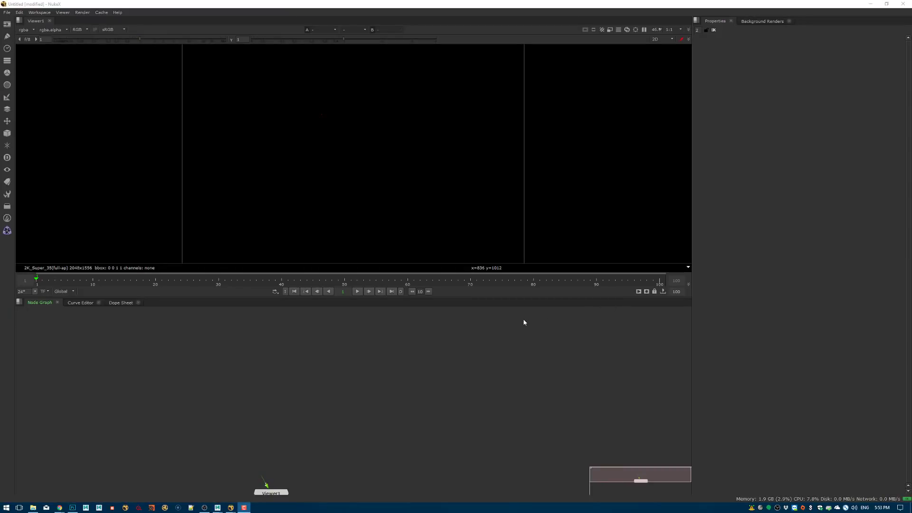
{"action": "left_click", "coordinate": [321, 6]}
{"action": "key", "text": "r"}
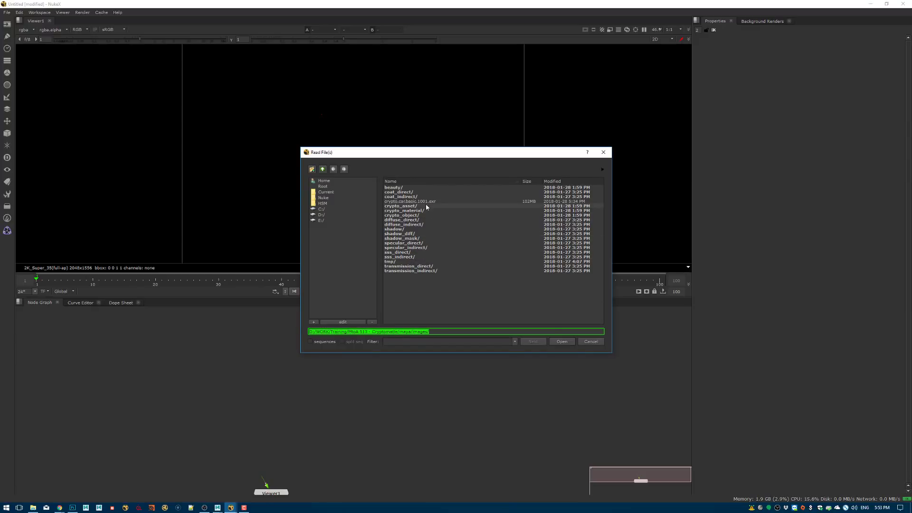
{"action": "left_click", "coordinate": [412, 201]}
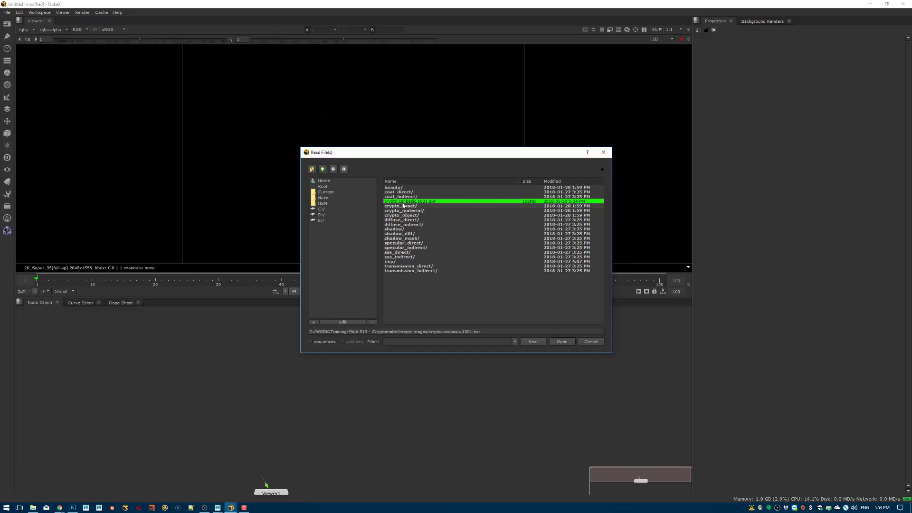
{"action": "left_click", "coordinate": [562, 342]}
{"action": "left_click_drag", "start_coordinate": [301, 355], "coordinate": [314, 357]}
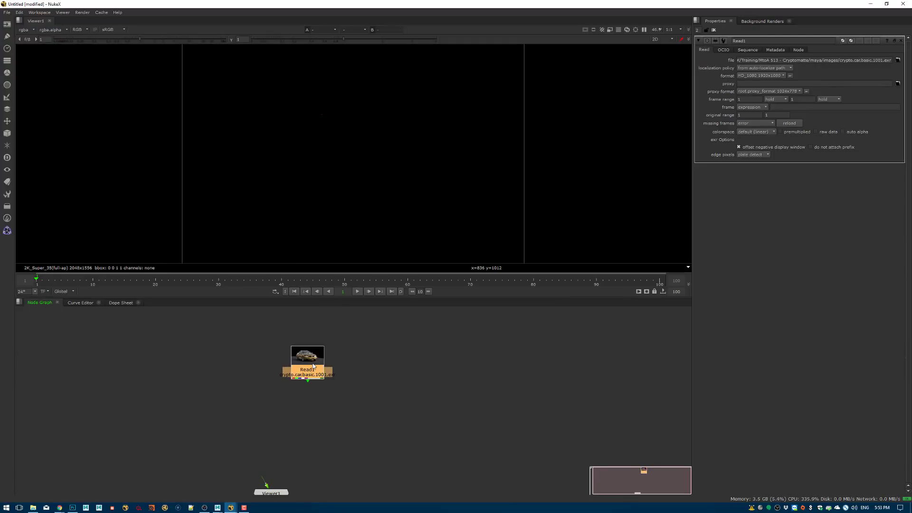
{"action": "key", "text": "1"}
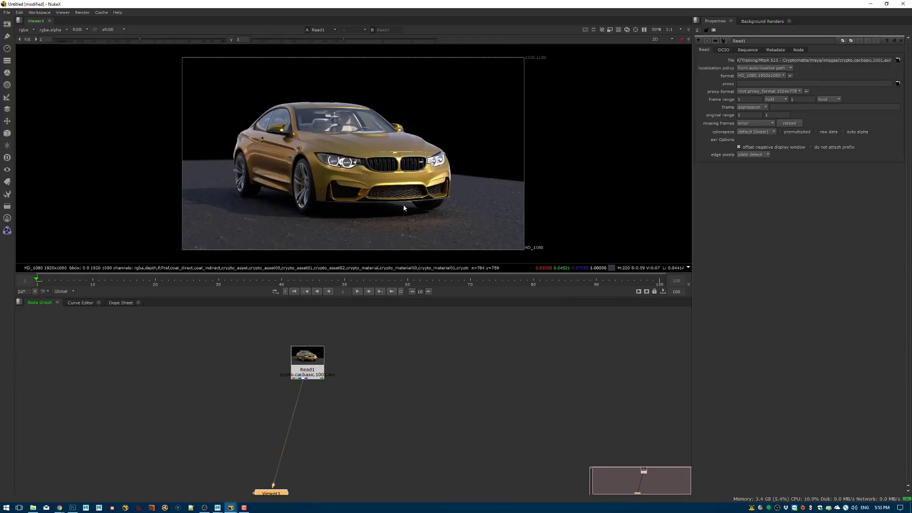
Enlarge the viewer area and examine the beauty render's bodywork, wheels, headlights and ground up close.
{"action": "scroll", "coordinate": [389, 194], "scroll_direction": "up", "scroll_amount": 3}
{"action": "middle_click_drag", "start_coordinate": [312, 194], "coordinate": [395, 236]}
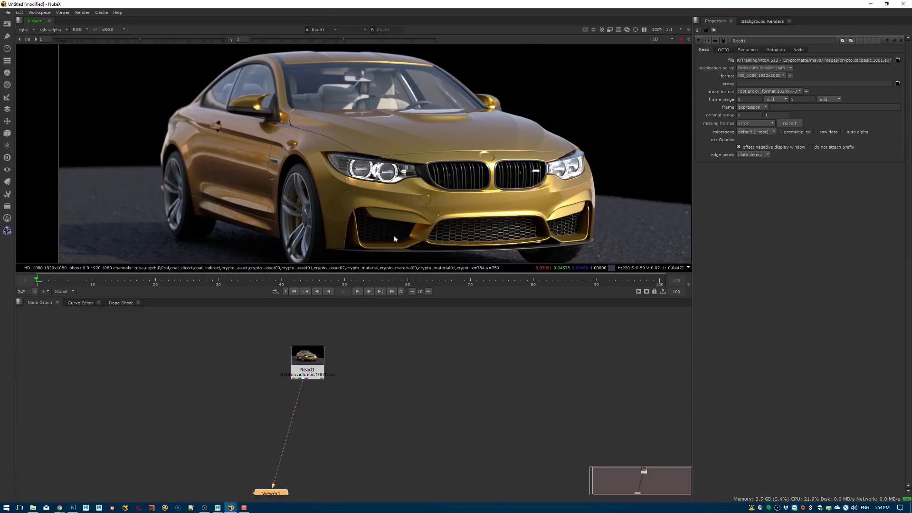
{"action": "left_click_drag", "start_coordinate": [389, 297], "coordinate": [381, 345]}
{"action": "middle_click_drag", "start_coordinate": [420, 230], "coordinate": [390, 167]}
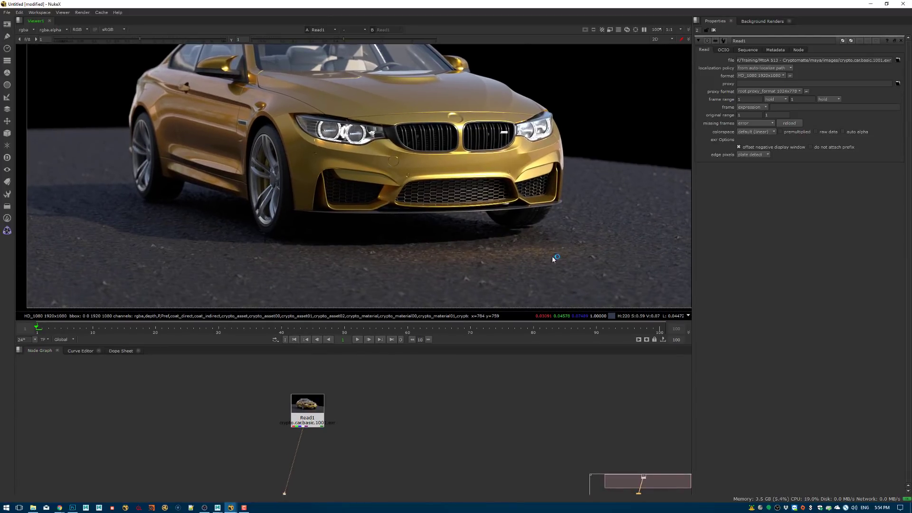
{"action": "middle_click_drag", "start_coordinate": [302, 158], "coordinate": [393, 175]}
{"action": "middle_click_drag", "start_coordinate": [330, 65], "coordinate": [352, 129]}
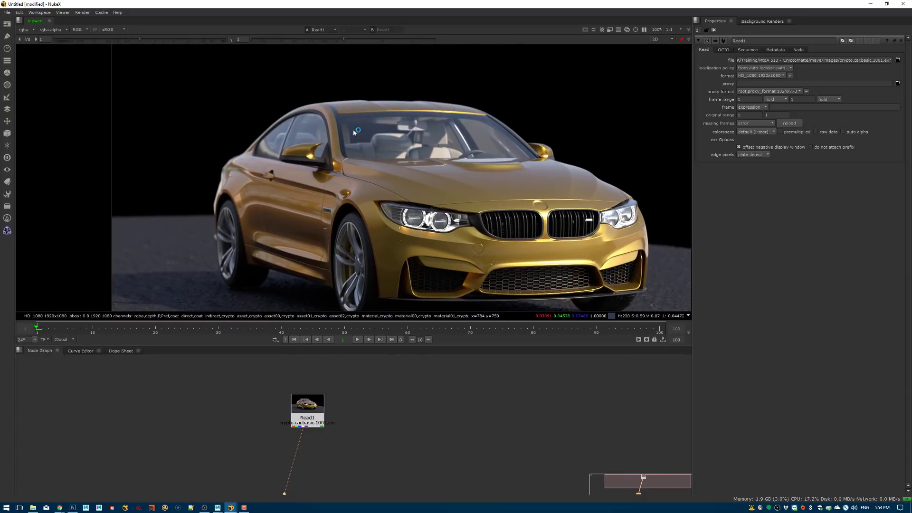
{"action": "middle_click_drag", "start_coordinate": [288, 175], "coordinate": [307, 162]}
{"action": "scroll", "coordinate": [306, 164], "scroll_direction": "up", "scroll_amount": 4}
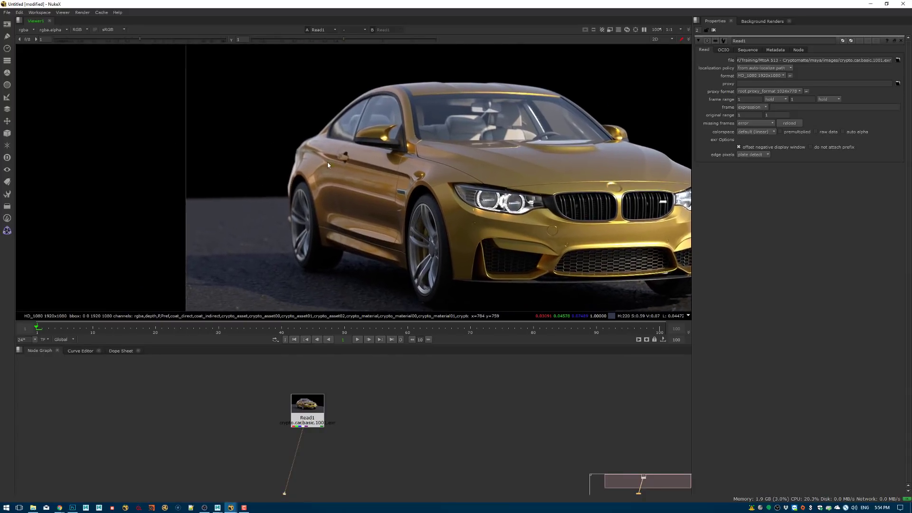
{"action": "middle_click_drag", "start_coordinate": [296, 217], "coordinate": [308, 194]}
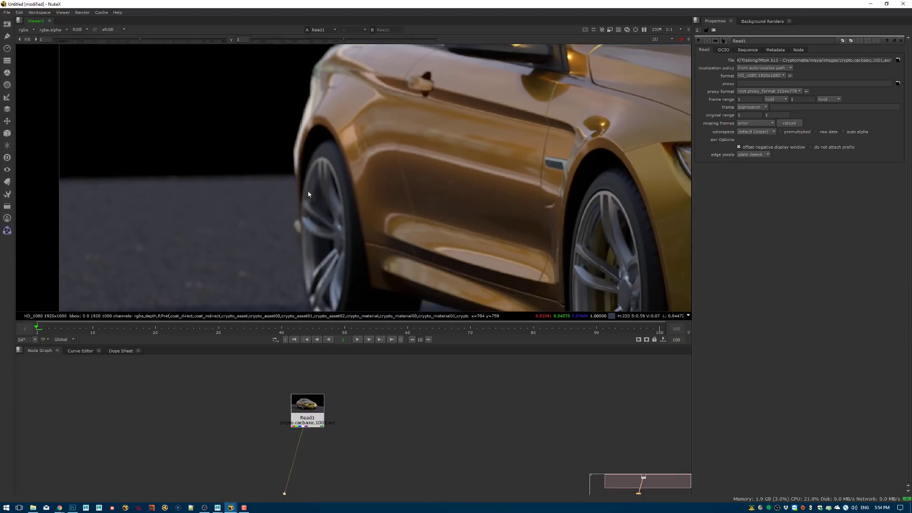
{"action": "scroll", "coordinate": [446, 190], "scroll_direction": "down", "scroll_amount": 7}
{"action": "middle_click_drag", "start_coordinate": [532, 166], "coordinate": [356, 171]}
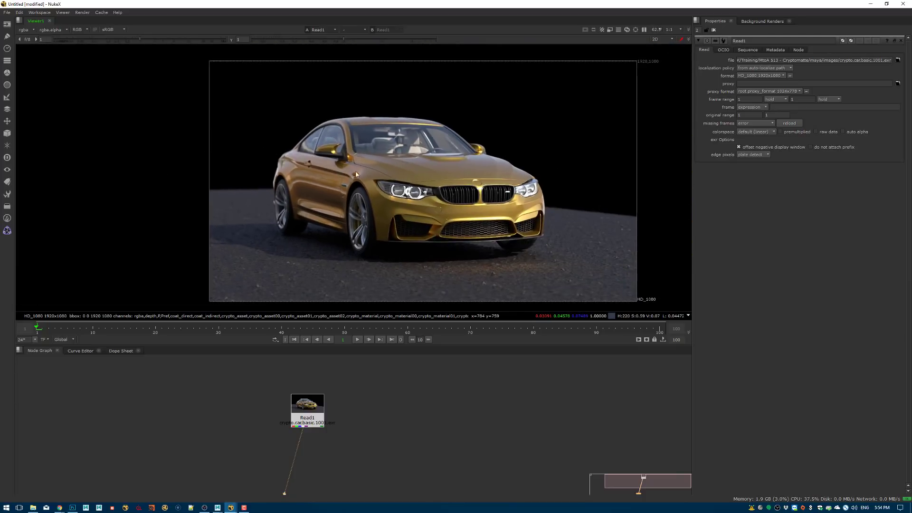
{"action": "scroll", "coordinate": [346, 176], "scroll_direction": "up", "scroll_amount": 7}
{"action": "scroll", "coordinate": [465, 159], "scroll_direction": "down", "scroll_amount": 3}
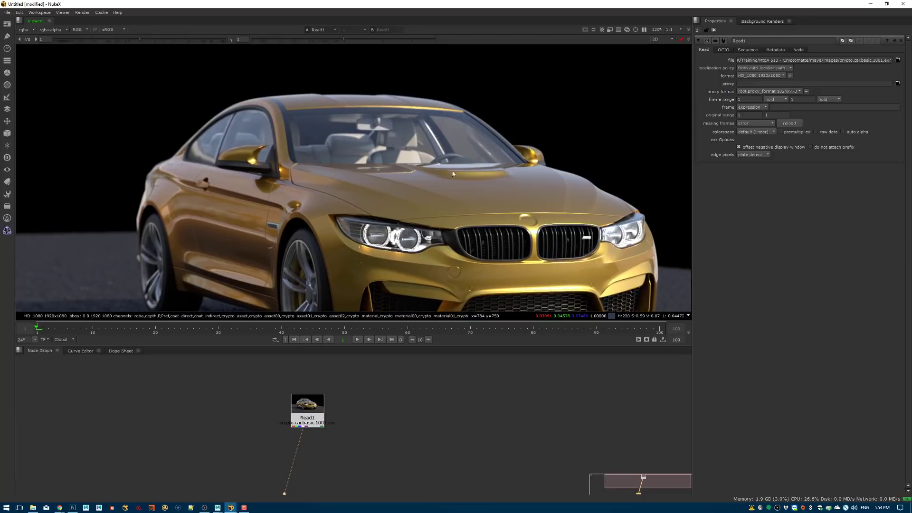
{"action": "scroll", "coordinate": [408, 196], "scroll_direction": "down", "scroll_amount": 2}
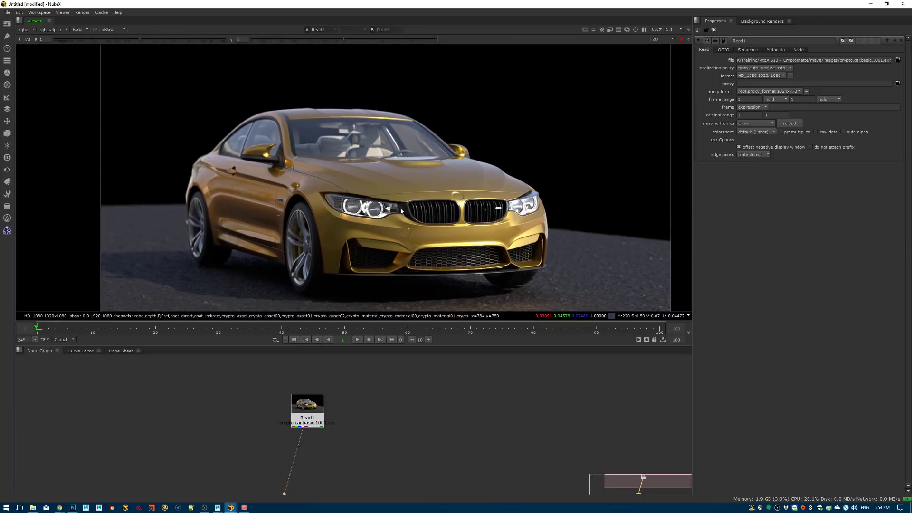
{"action": "scroll", "coordinate": [431, 202], "scroll_direction": "up", "scroll_amount": 4}
{"action": "scroll", "coordinate": [431, 202], "scroll_direction": "down", "scroll_amount": 3}
{"action": "scroll", "coordinate": [443, 220], "scroll_direction": "up", "scroll_amount": 1}
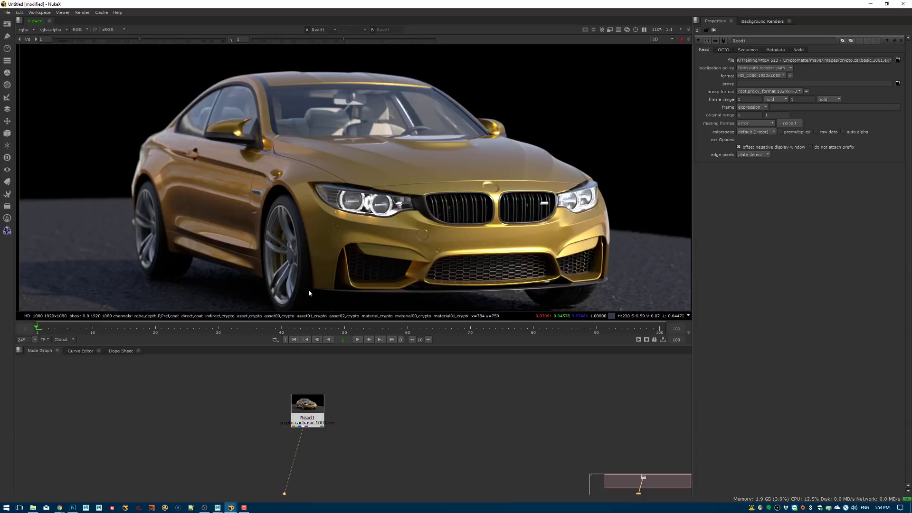
{"action": "scroll", "coordinate": [419, 189], "scroll_direction": "up", "scroll_amount": 1}
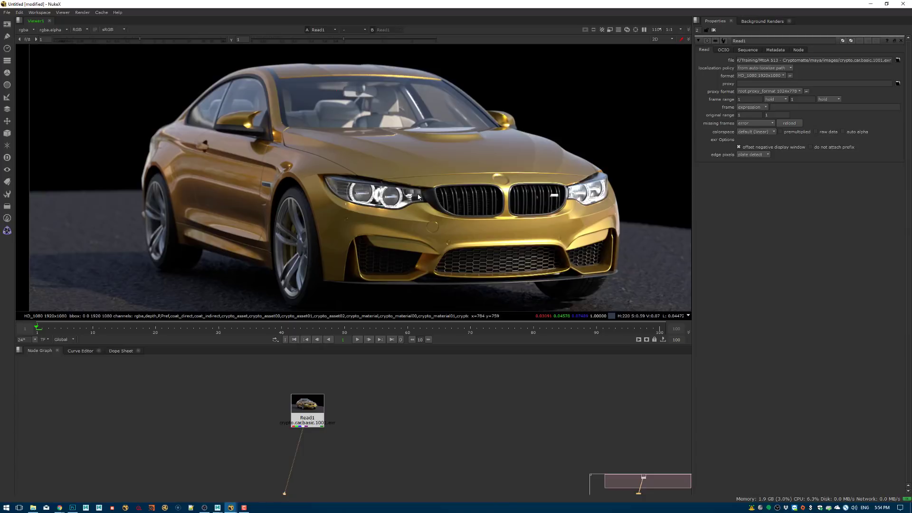
Add a Cryptomatte node connected below the Read node.
{"action": "left_click", "coordinate": [7, 232]}
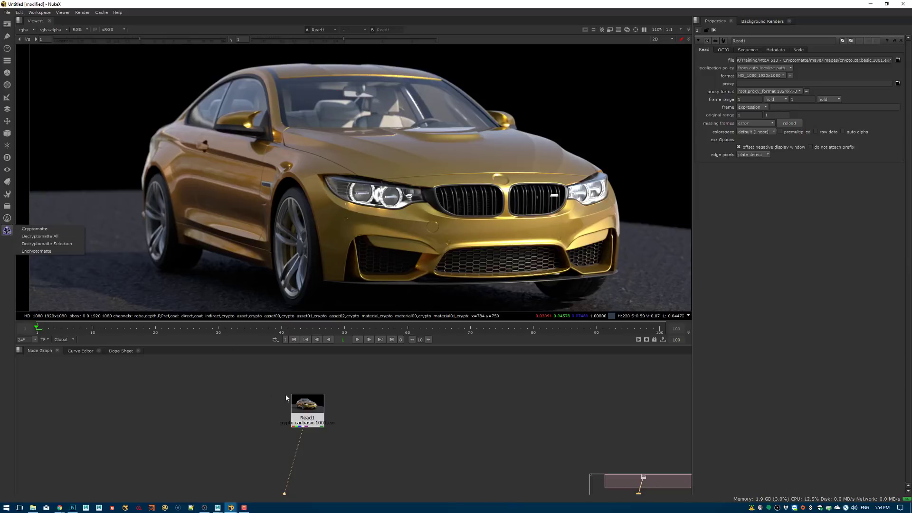
{"action": "left_click", "coordinate": [311, 409]}
{"action": "key", "text": "Tab"}
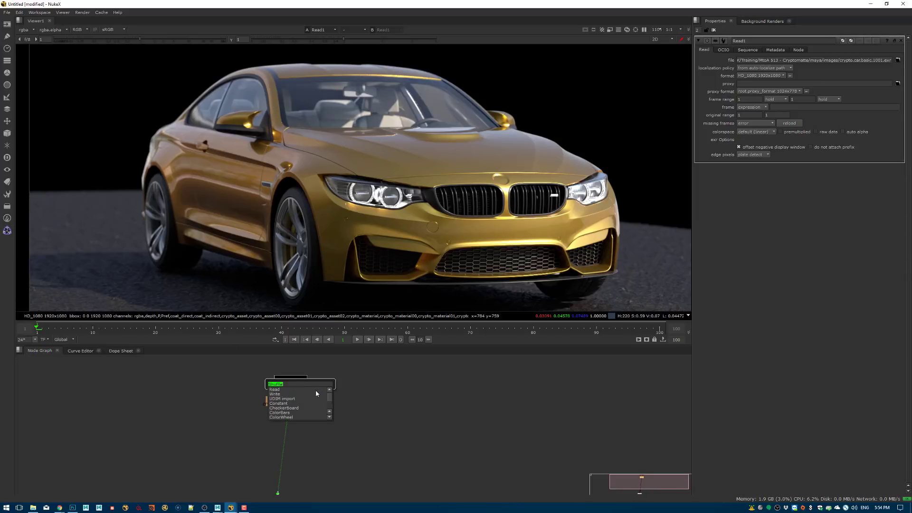
{"action": "type", "text": "cr"}
{"action": "left_click", "coordinate": [299, 408]}
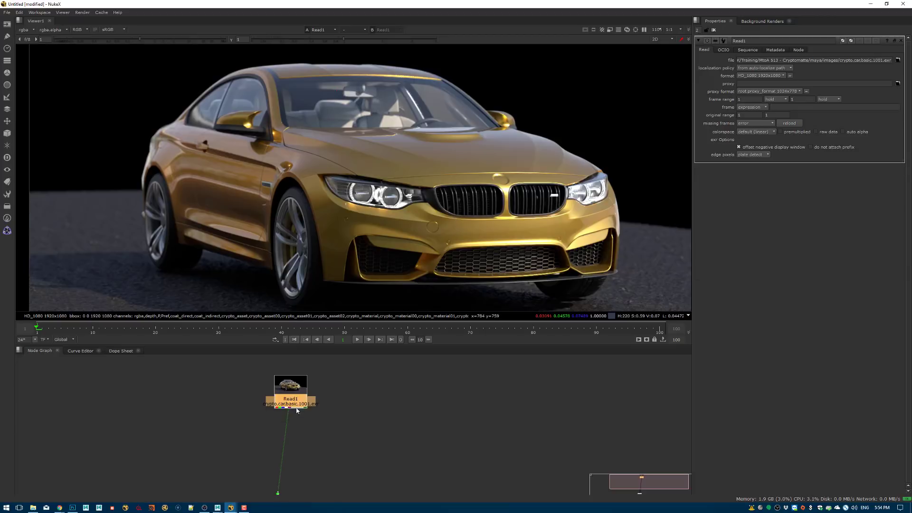
{"action": "left_click_drag", "start_coordinate": [291, 424], "coordinate": [290, 429]}
Fit the image in the viewer and set the Cryptomatte layer selection to crypto_object.
{"action": "key", "text": "f"}
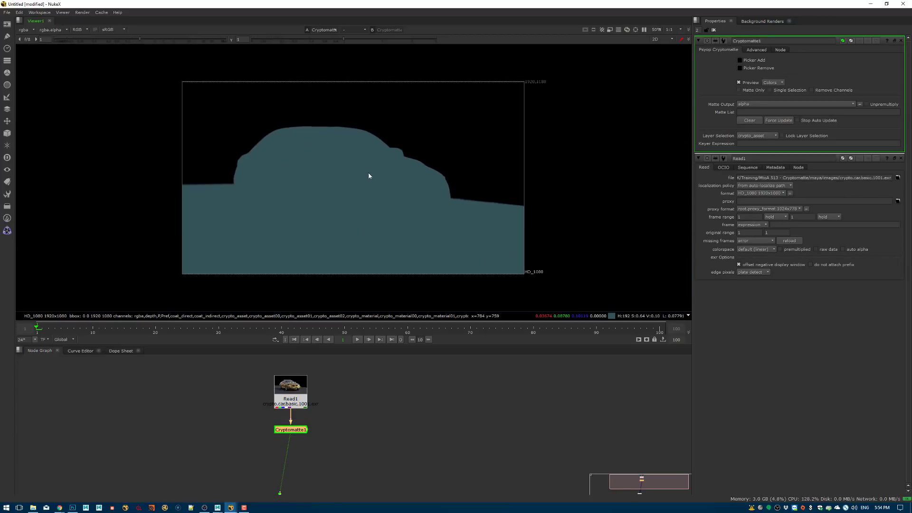
{"action": "middle_click_drag", "start_coordinate": [308, 210], "coordinate": [346, 171], "text": "alt"}
{"action": "mouse_move", "coordinate": [346, 170]}
{"action": "middle_mouse_down", "text": "alt"}
{"action": "mouse_move", "coordinate": [362, 164]}
{"action": "mouse_move", "coordinate": [343, 163]}
{"action": "middle_mouse_up", "text": "alt"}
{"action": "middle_click_drag", "start_coordinate": [343, 163], "coordinate": [310, 186]}
{"action": "middle_click_drag", "start_coordinate": [310, 185], "coordinate": [322, 179], "text": "alt"}
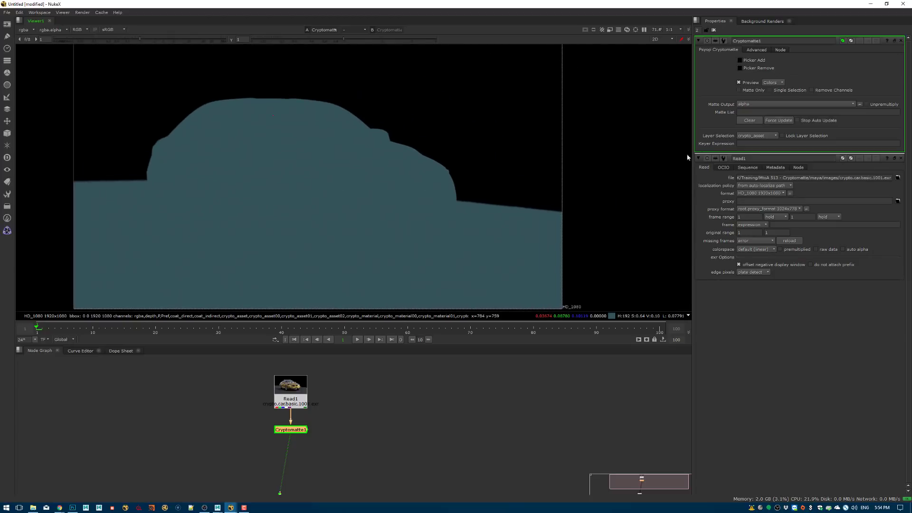
{"action": "left_click", "coordinate": [752, 137]}
{"action": "left_click", "coordinate": [755, 150]}
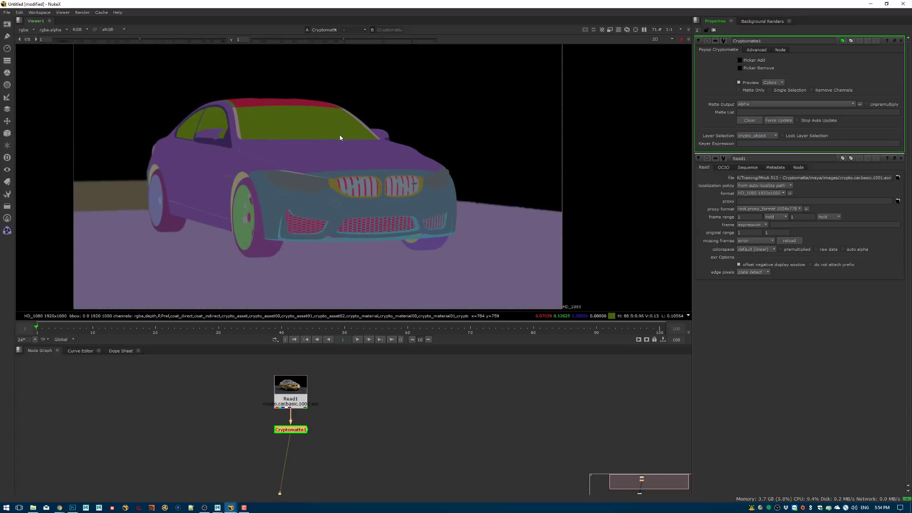
Check the alpha channel of the Cryptomatte output and return to the colour preview.
{"action": "middle_click_drag", "start_coordinate": [302, 192], "coordinate": [309, 165]}
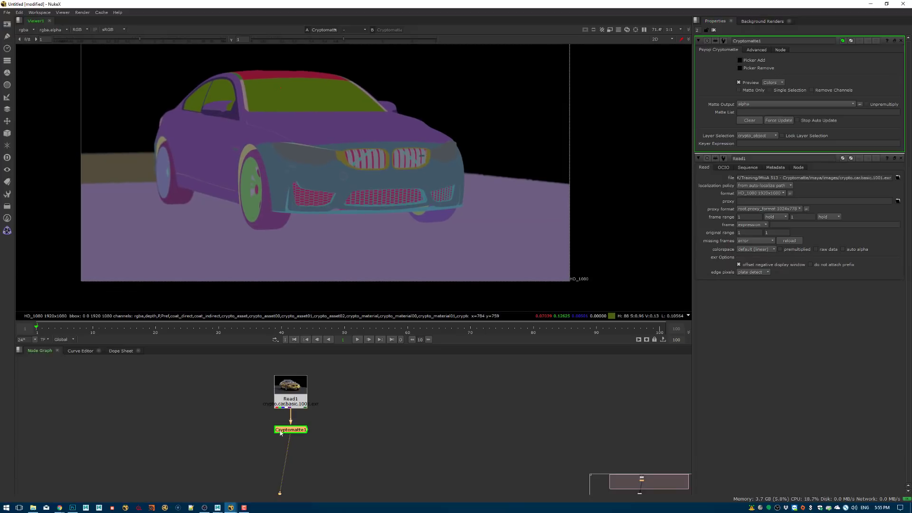
{"action": "key", "text": "a"}
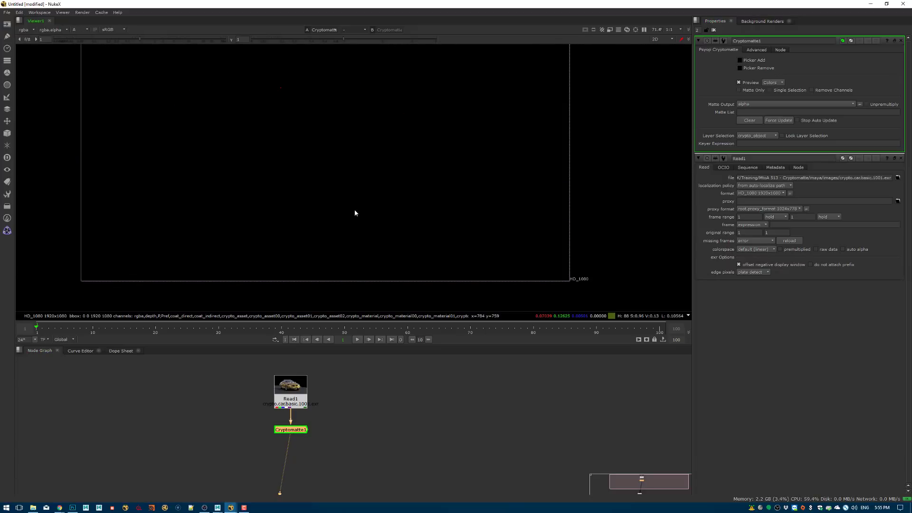
{"action": "key", "text": "a"}
{"action": "key", "text": "a"}
{"action": "key", "text": "a"}
Pick the car's main painted body (carpaint_01Shape) into the matte with Picker Add and check its alpha channel.
{"action": "left_click", "coordinate": [740, 60]}
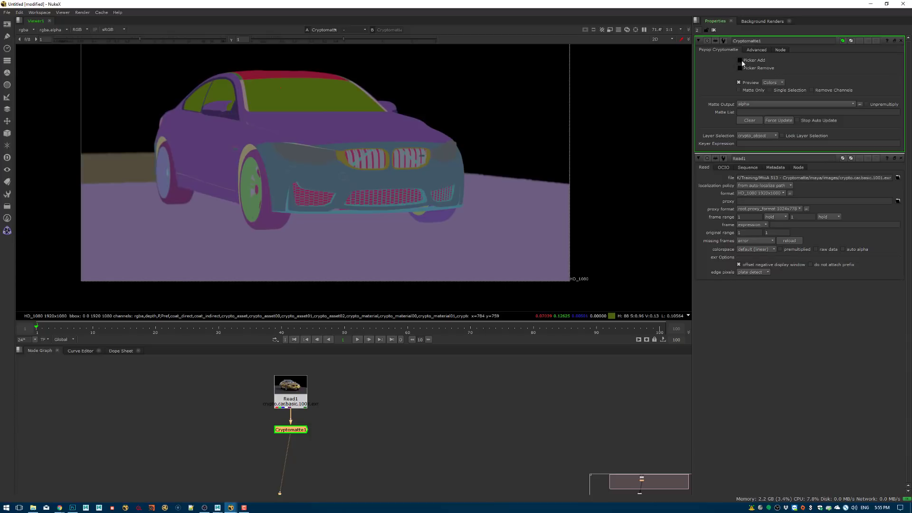
{"action": "left_click", "coordinate": [350, 128], "text": "ctrl"}
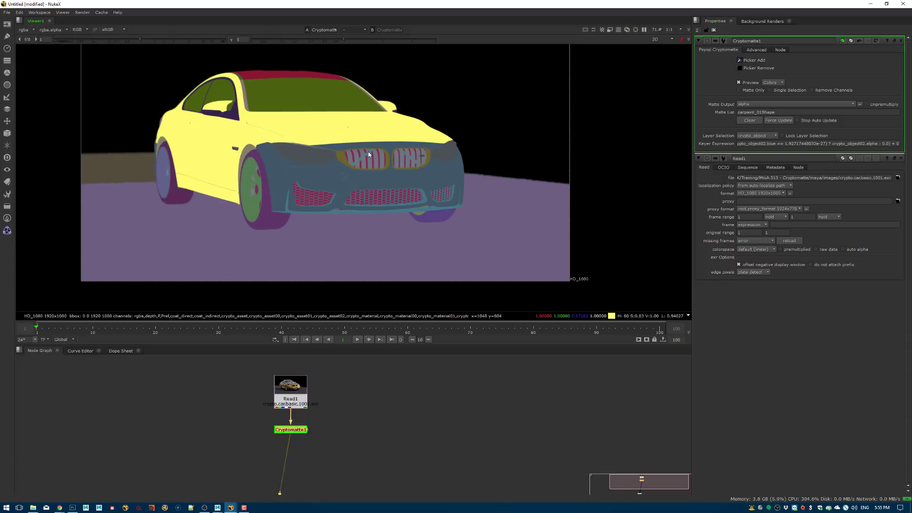
{"action": "key", "text": "a"}
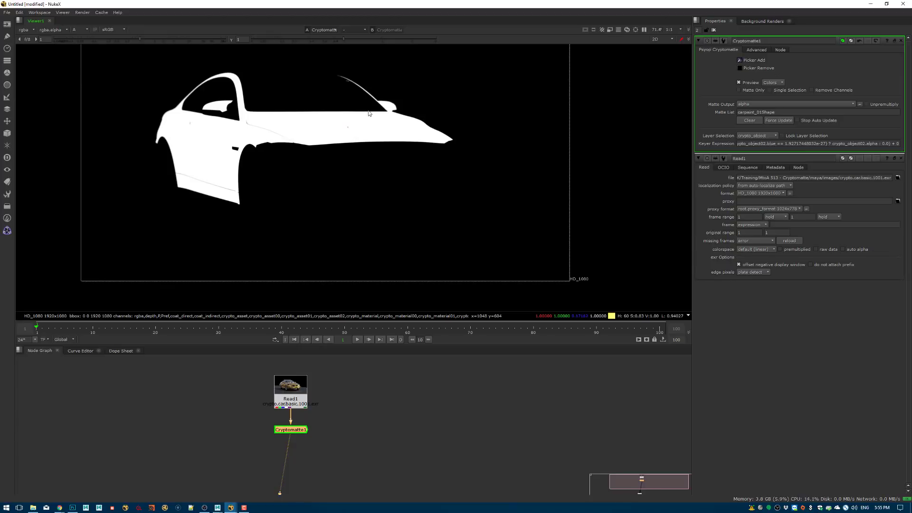
{"action": "scroll", "coordinate": [335, 138], "scroll_direction": "up", "scroll_amount": 1}
{"action": "scroll", "coordinate": [335, 136], "scroll_direction": "down", "scroll_amount": 1}
{"action": "middle_click_drag", "start_coordinate": [379, 98], "coordinate": [418, 102]}
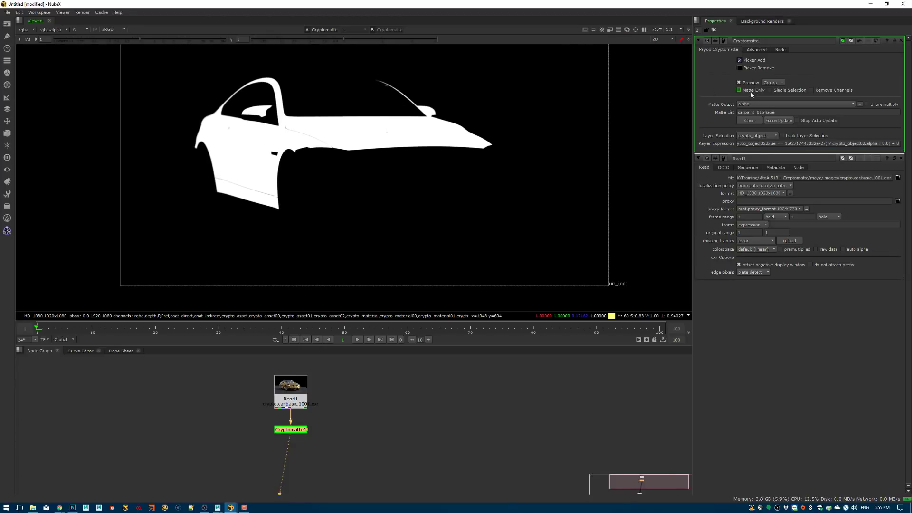
{"action": "key", "text": "a"}
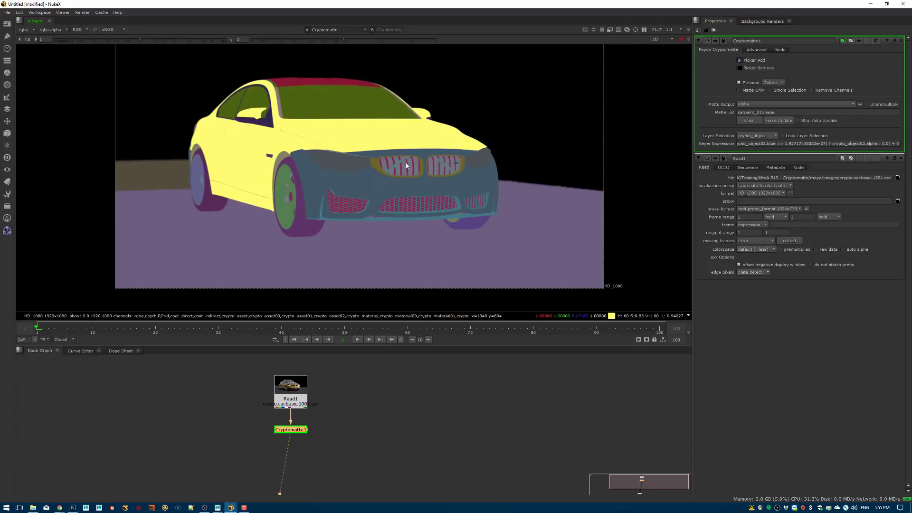
Preview the body selection with Matte Only enabled and return to the full colour preview.
{"action": "scroll", "coordinate": [405, 162], "scroll_direction": "up", "scroll_amount": 1}
{"action": "left_click", "coordinate": [753, 91]}
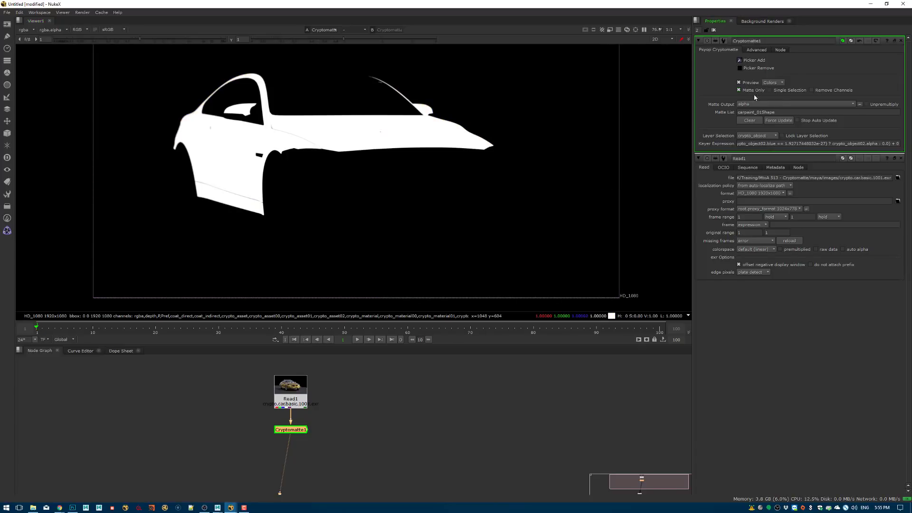
{"action": "left_click", "coordinate": [754, 91]}
Use Single Selection to pick the front bumper, wheel parts, ground plane and car body one at a time, and disable the option.
{"action": "left_click", "coordinate": [372, 185], "text": "ctrl"}
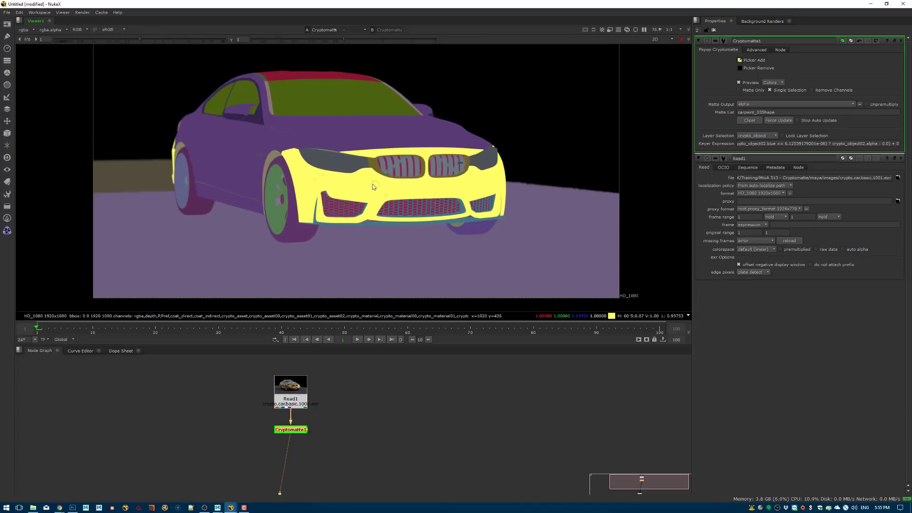
{"action": "left_click", "coordinate": [280, 204], "text": "ctrl"}
{"action": "left_click", "coordinate": [239, 174], "text": "ctrl"}
{"action": "left_click", "coordinate": [186, 182], "text": "ctrl"}
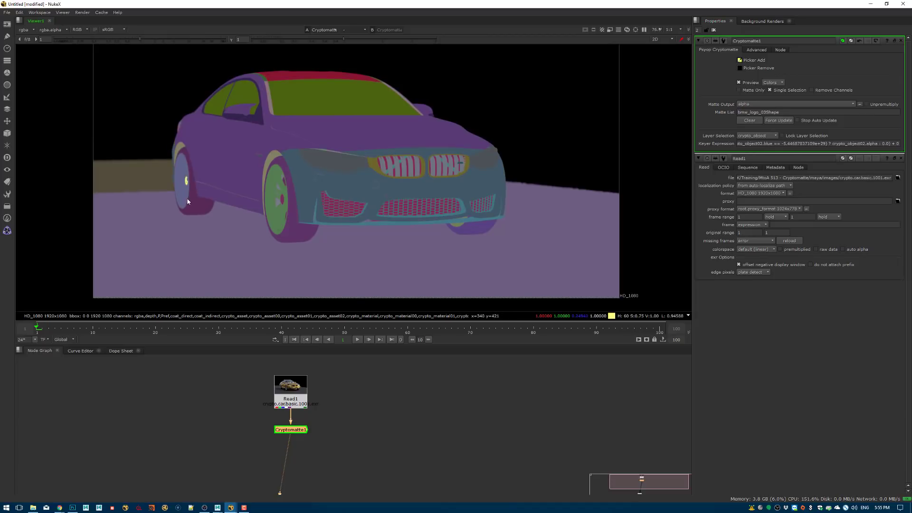
{"action": "left_click", "coordinate": [183, 198], "text": "ctrl"}
{"action": "left_click", "coordinate": [193, 224], "text": "ctrl"}
{"action": "left_click", "coordinate": [155, 178], "text": "ctrl"}
{"action": "left_click", "coordinate": [182, 202], "text": "ctrl"}
{"action": "left_click", "coordinate": [205, 214], "text": "ctrl"}
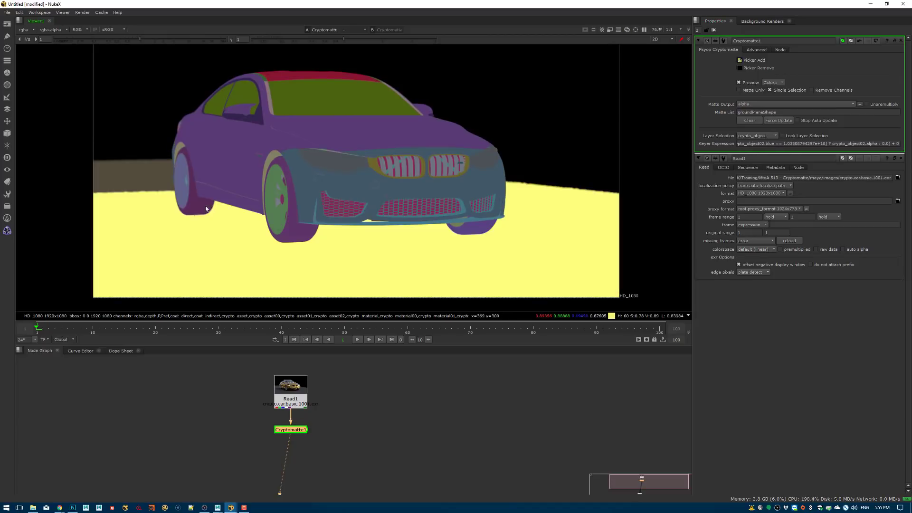
{"action": "left_click", "coordinate": [325, 126], "text": "ctrl"}
{"action": "left_click", "coordinate": [771, 91]}
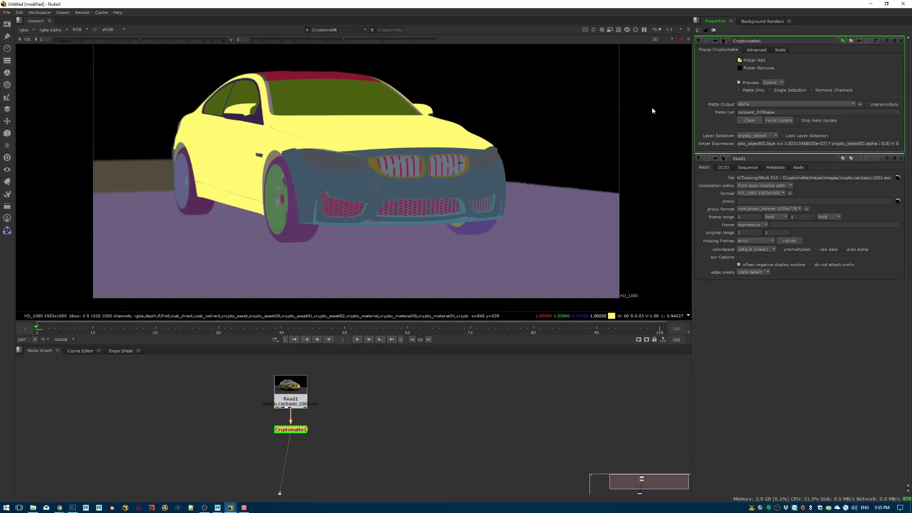
Add the front bumper, headlight glass and windows to the car body matte and display its alpha channel.
{"action": "left_click", "coordinate": [409, 186], "text": "ctrl"}
{"action": "left_click", "coordinate": [328, 153], "text": "ctrl"}
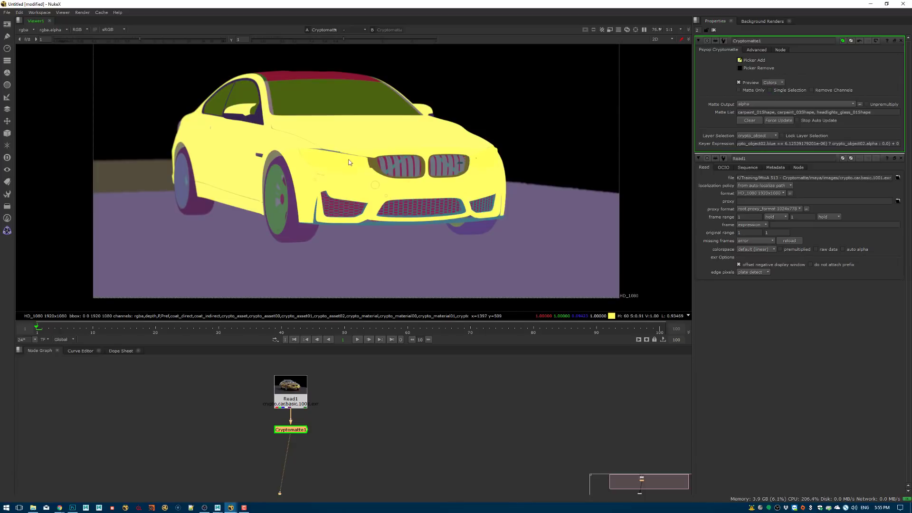
{"action": "left_click", "coordinate": [295, 104], "text": "ctrl"}
{"action": "key", "text": "a"}
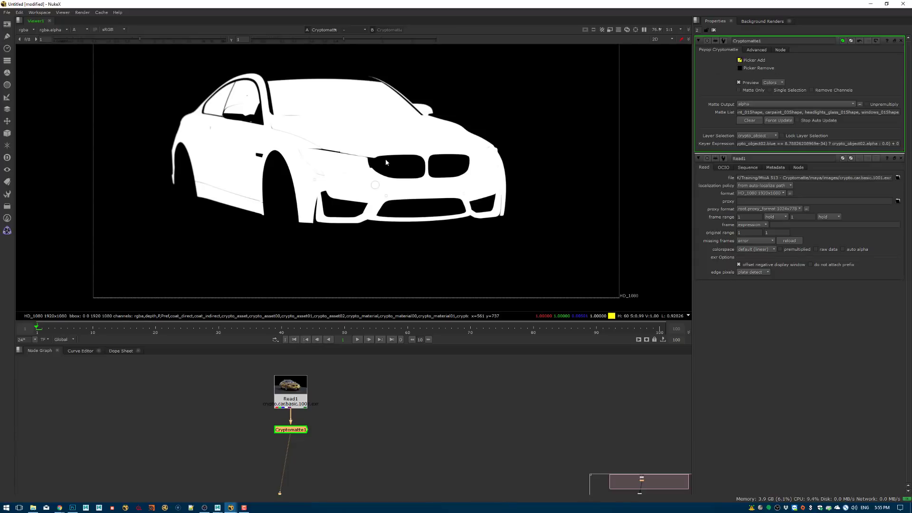
Return to the colour view, enable Single Selection to pick only the car's main body, and set the preview to Edges.
{"action": "key", "text": "a"}
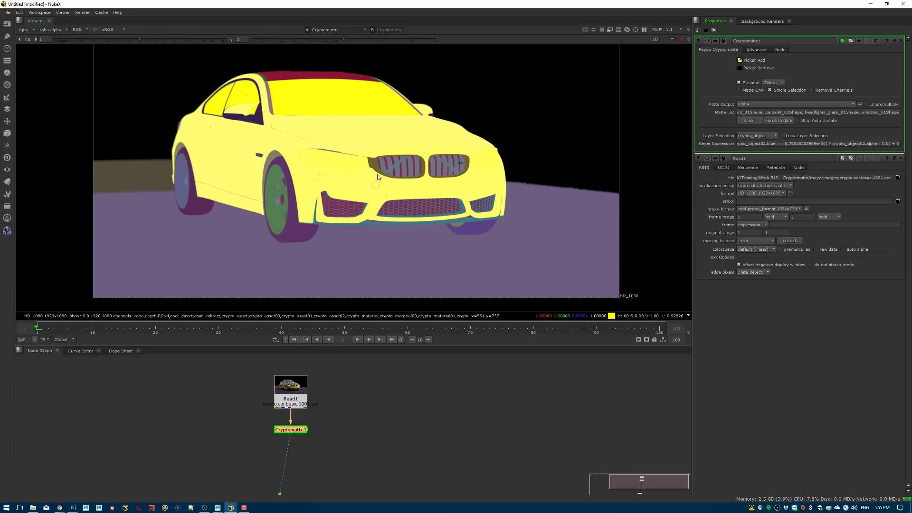
{"action": "left_click", "coordinate": [363, 138], "text": "ctrl"}
{"action": "left_click", "coordinate": [773, 83]}
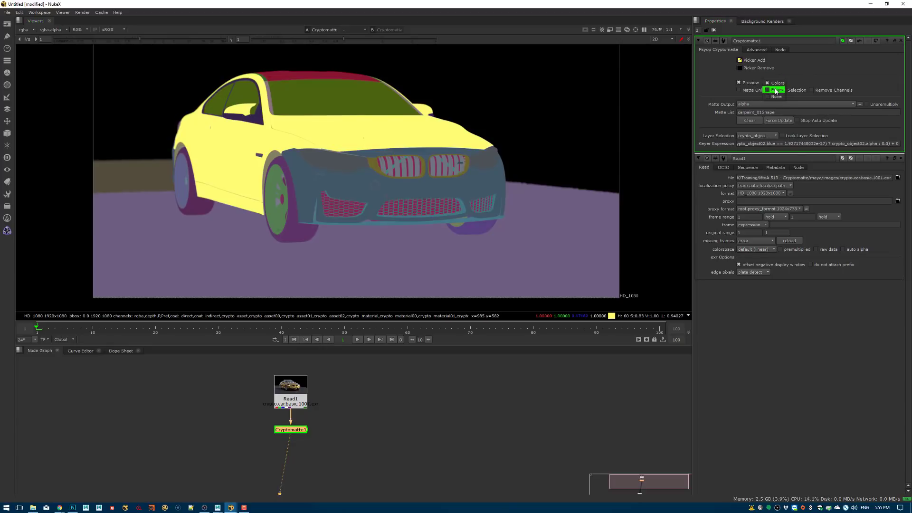
{"action": "left_click", "coordinate": [777, 90]}
Pick the front bumper, the windows and the windshield pillar trim one at a time with the edge preview.
{"action": "left_click", "coordinate": [448, 177], "text": "ctrl"}
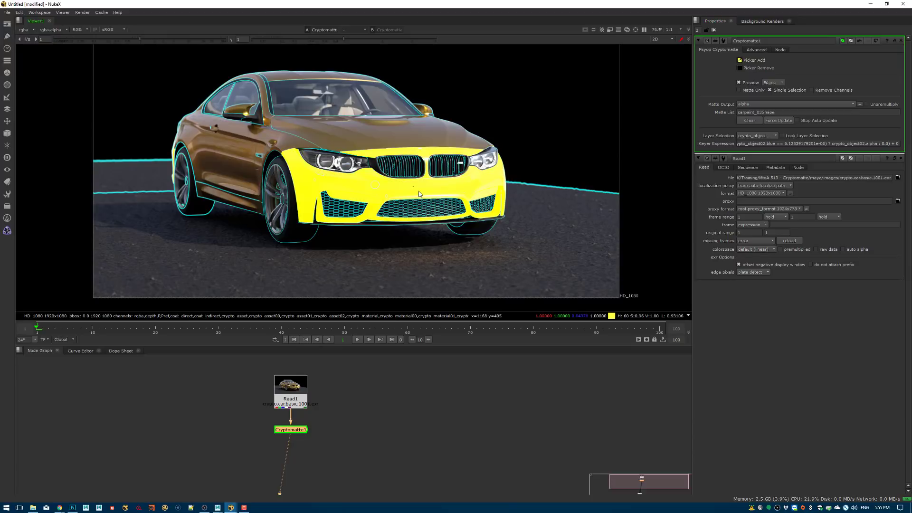
{"action": "scroll", "coordinate": [297, 125], "scroll_direction": "up", "scroll_amount": 5}
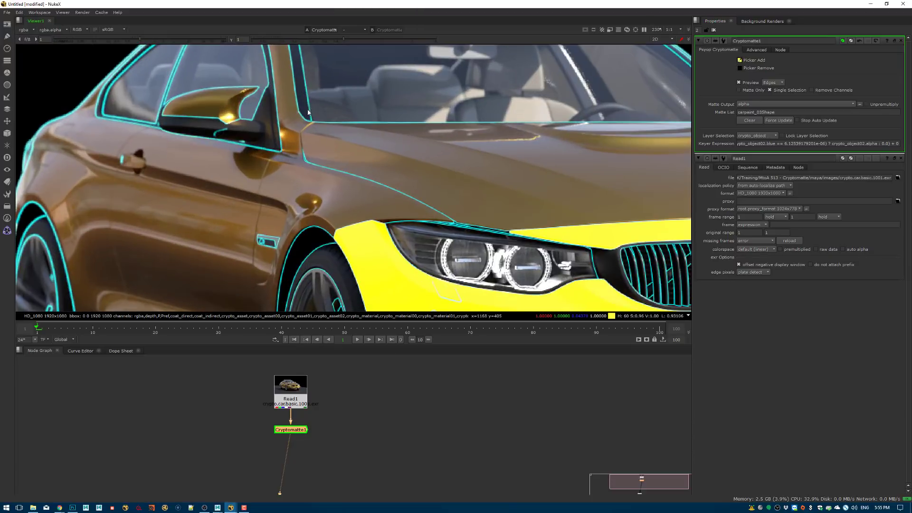
{"action": "middle_click_drag", "start_coordinate": [283, 132], "coordinate": [303, 192]}
{"action": "left_click", "coordinate": [372, 136], "text": "ctrl"}
{"action": "middle_click_drag", "start_coordinate": [372, 136], "coordinate": [287, 235]}
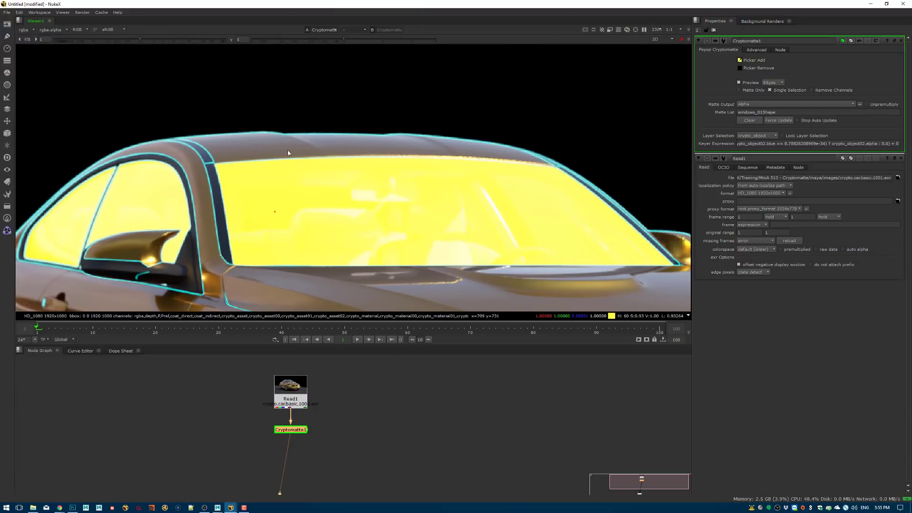
{"action": "left_click", "coordinate": [287, 149], "text": "ctrl"}
Set the preview to None and pick the car body, roof, front wheel rim and front bumper one at a time.
{"action": "scroll", "coordinate": [243, 197], "scroll_direction": "down", "scroll_amount": 2}
{"action": "scroll", "coordinate": [283, 212], "scroll_direction": "down", "scroll_amount": 6}
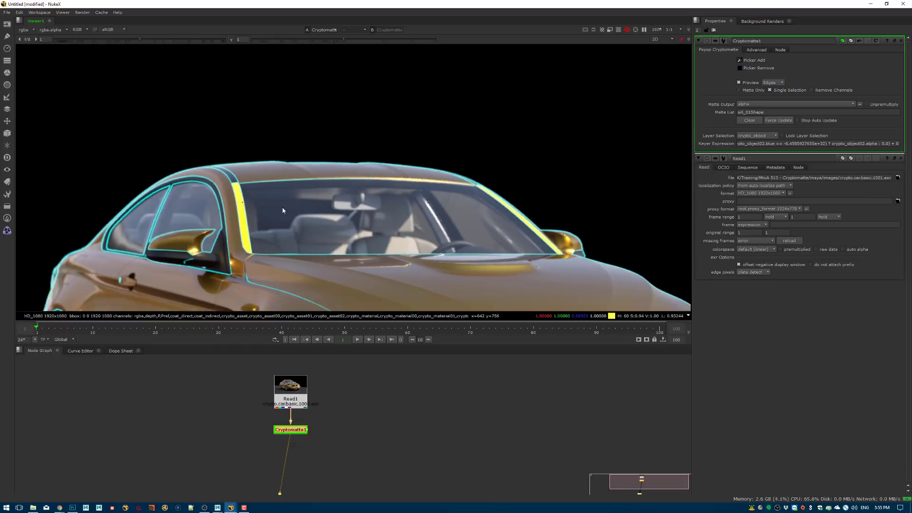
{"action": "middle_click_drag", "start_coordinate": [283, 212], "coordinate": [294, 119]}
{"action": "scroll", "coordinate": [341, 129], "scroll_direction": "up", "scroll_amount": 3}
{"action": "left_click", "coordinate": [766, 82]}
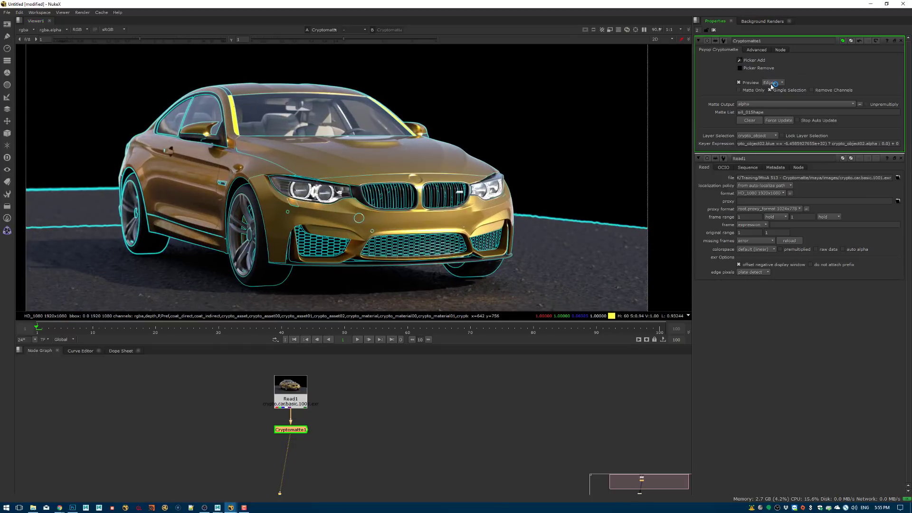
{"action": "left_click", "coordinate": [777, 90]}
{"action": "left_click", "coordinate": [319, 159], "text": "ctrl"}
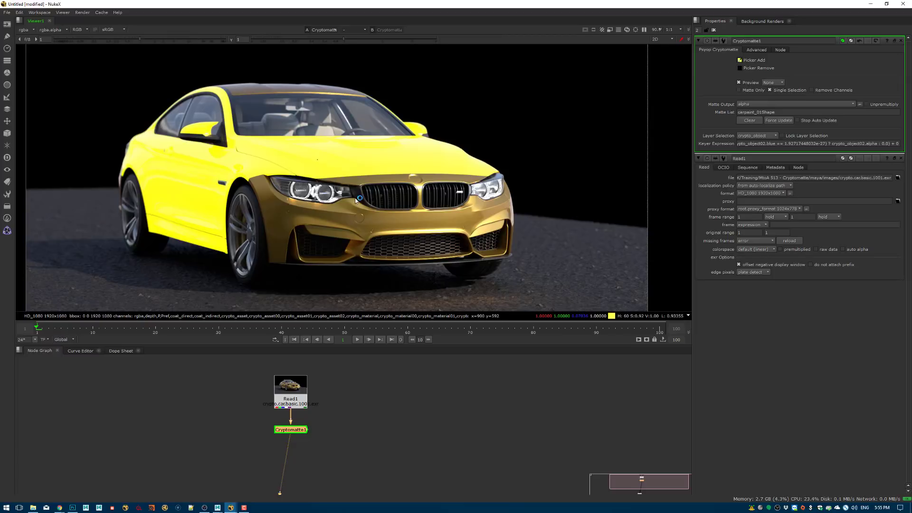
{"action": "left_click", "coordinate": [452, 211], "text": "ctrl"}
{"action": "left_click", "coordinate": [413, 155], "text": "ctrl"}
{"action": "left_click", "coordinate": [289, 95], "text": "ctrl"}
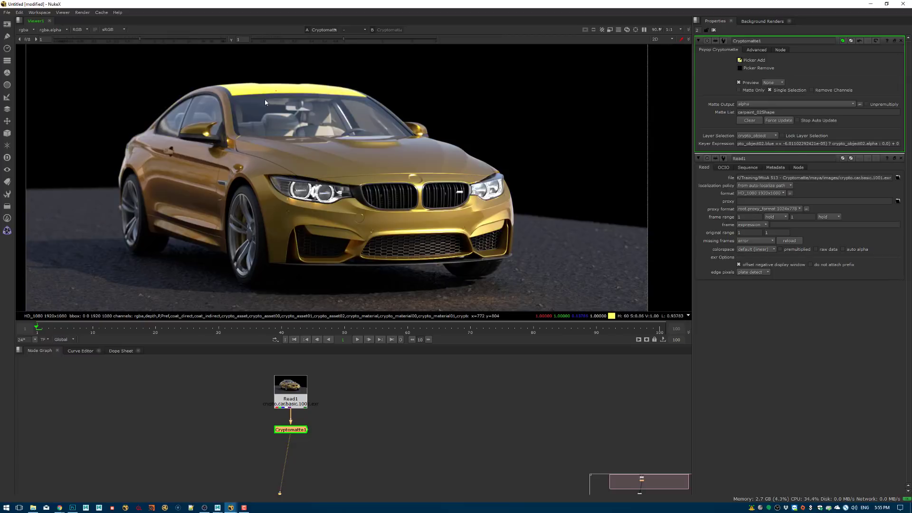
{"action": "left_click", "coordinate": [215, 171], "text": "ctrl"}
{"action": "left_click", "coordinate": [242, 232], "text": "ctrl"}
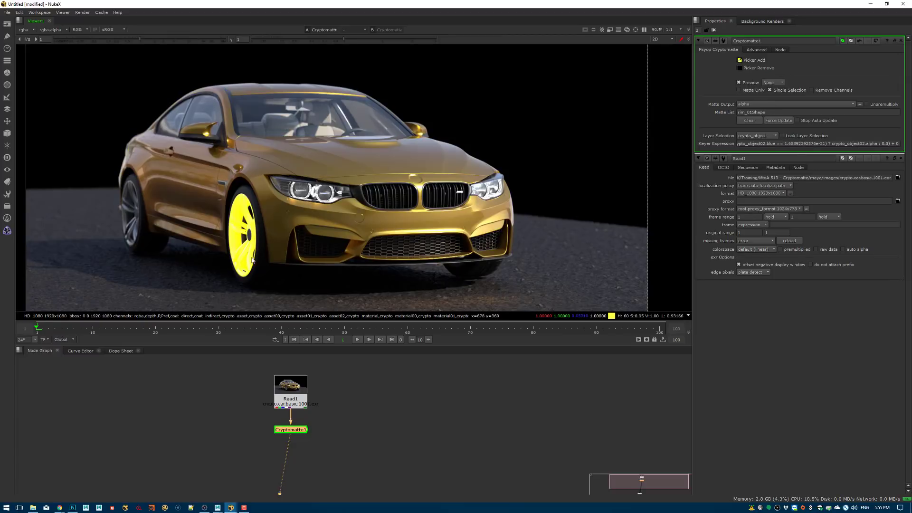
{"action": "left_click", "coordinate": [359, 217], "text": "ctrl"}
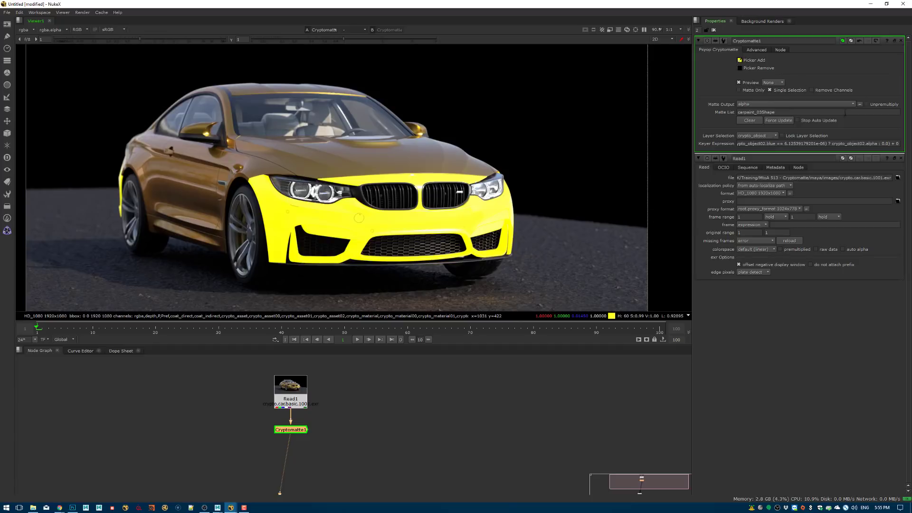
Disable Single Selection, add the car body, front rim, windows and roof to the bumper matte, and check the alpha channel.
{"action": "left_click_drag", "start_coordinate": [783, 112], "coordinate": [711, 109]}
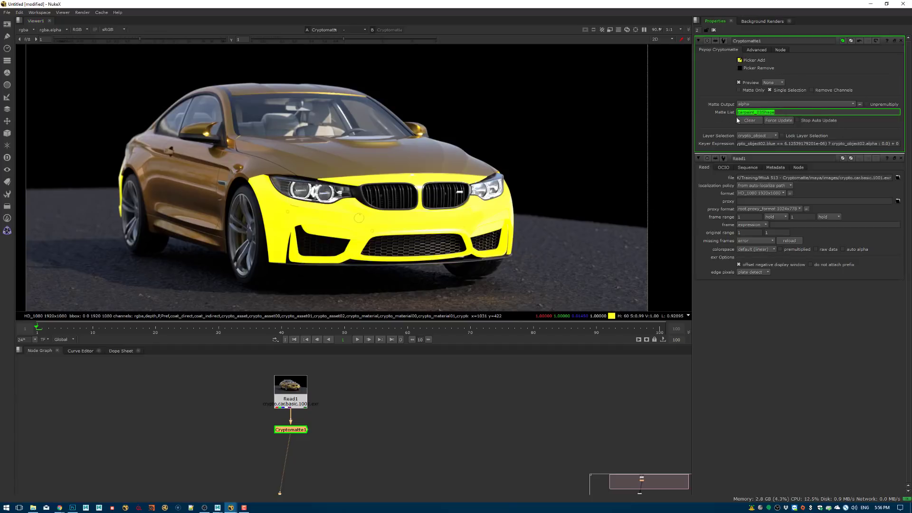
{"action": "left_click", "coordinate": [787, 91]}
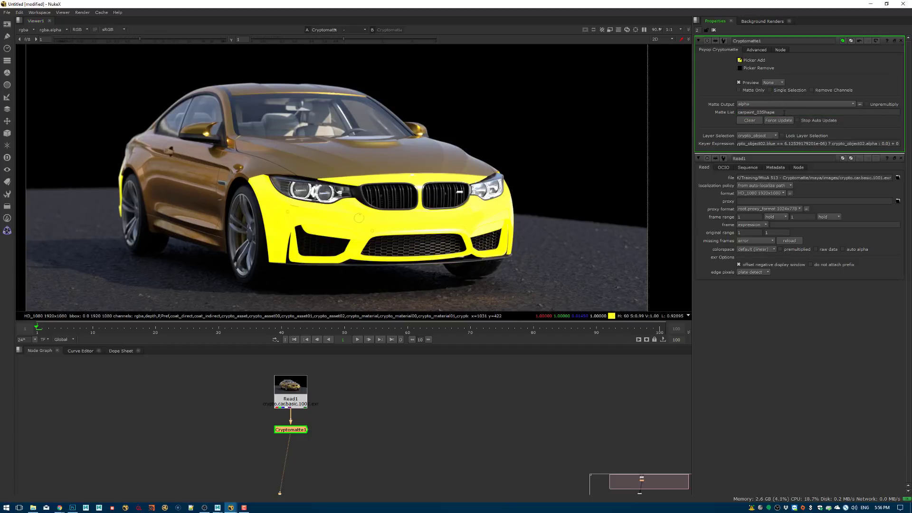
{"action": "left_click", "coordinate": [342, 164], "text": "ctrl"}
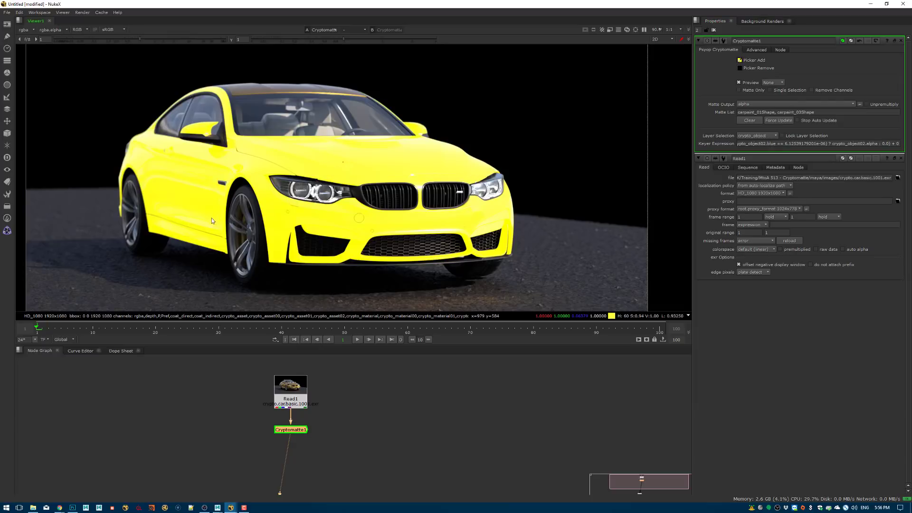
{"action": "left_click", "coordinate": [241, 230], "text": "ctrl"}
{"action": "left_click", "coordinate": [244, 110], "text": "ctrl"}
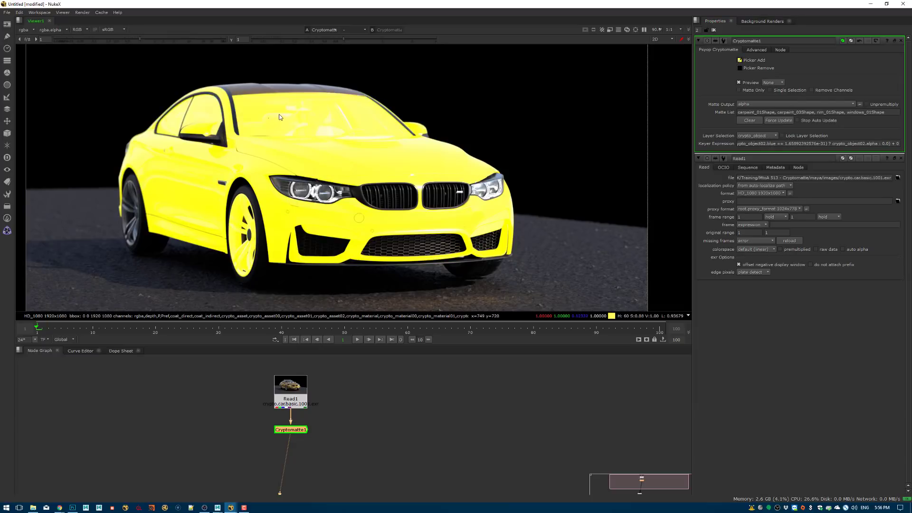
{"action": "left_click", "coordinate": [268, 90], "text": "ctrl"}
{"action": "key", "text": "a"}
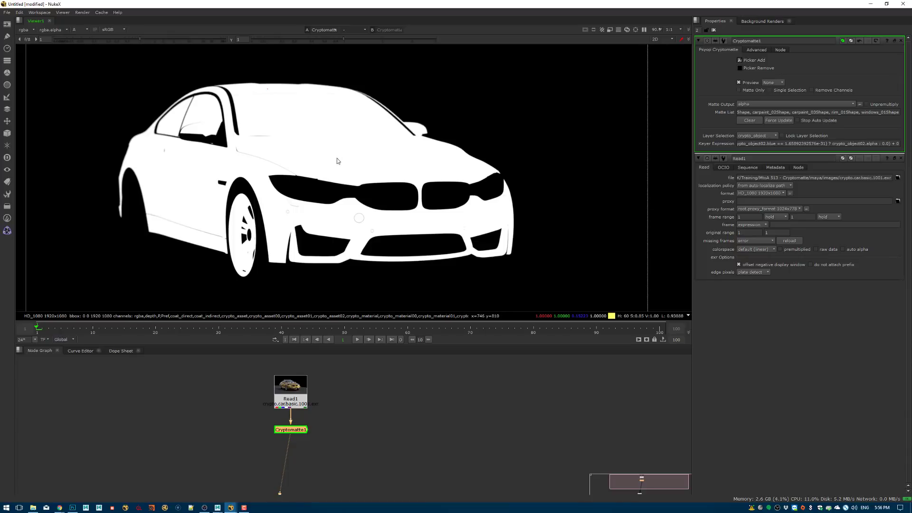
{"action": "key", "text": "a"}
Switch the Cryptomatte layer selection to crypto_material and clear the matte list.
{"action": "scroll", "coordinate": [367, 169], "scroll_direction": "up", "scroll_amount": 2}
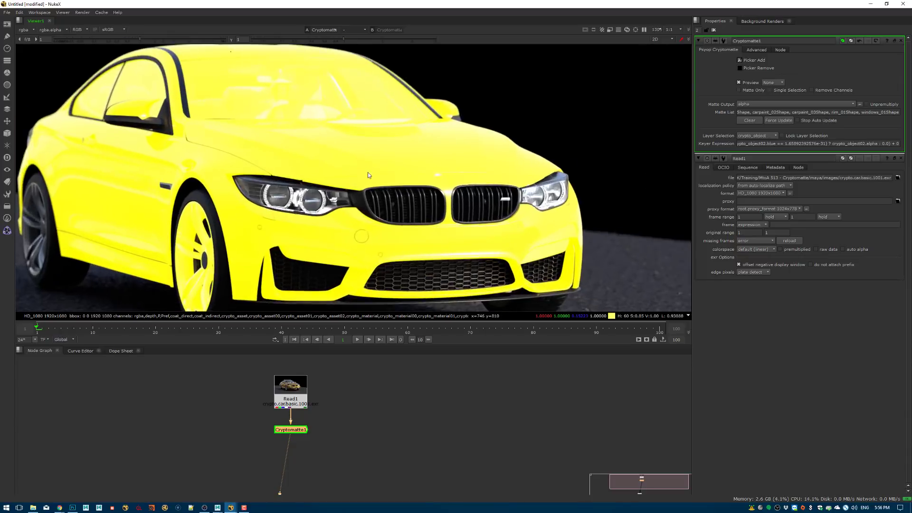
{"action": "scroll", "coordinate": [394, 169], "scroll_direction": "down", "scroll_amount": 4}
{"action": "middle_click_drag", "start_coordinate": [403, 168], "coordinate": [408, 166]}
{"action": "left_click", "coordinate": [749, 135]}
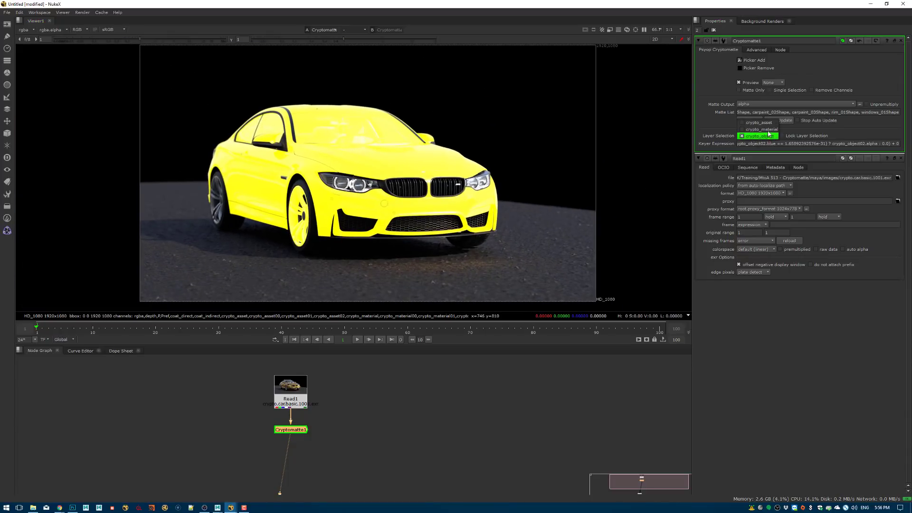
{"action": "left_click", "coordinate": [766, 129]}
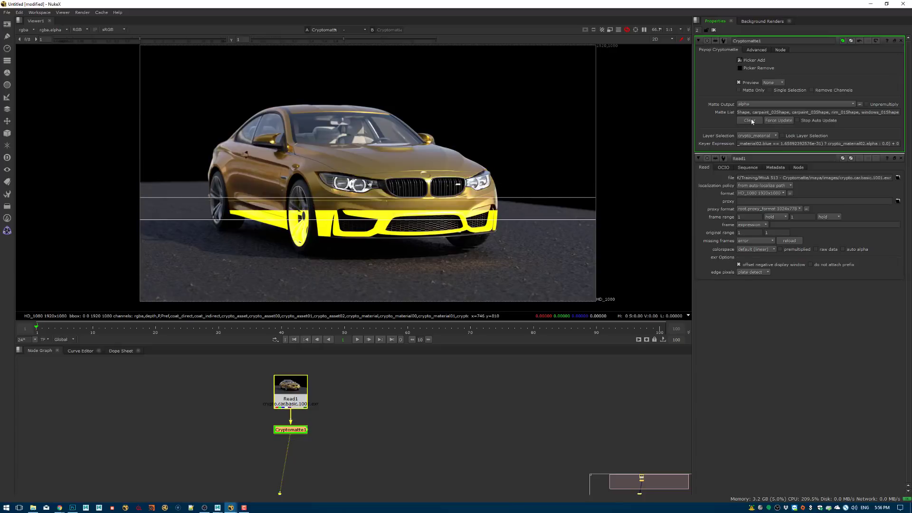
{"action": "left_click", "coordinate": [751, 121]}
Set the preview to Edges, pick the car paint material from the hood, and check its alpha channel.
{"action": "scroll", "coordinate": [349, 161], "scroll_direction": "up", "scroll_amount": 1}
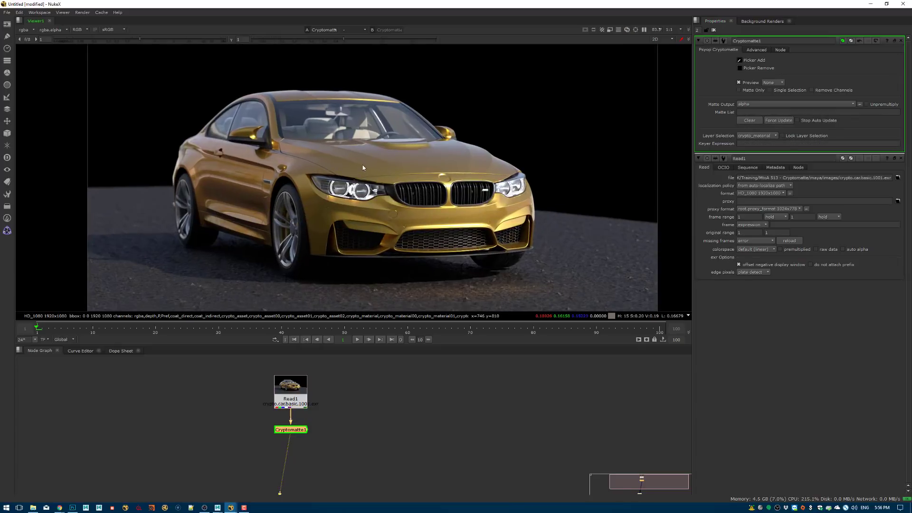
{"action": "left_click", "coordinate": [773, 83]}
{"action": "left_click", "coordinate": [777, 76]}
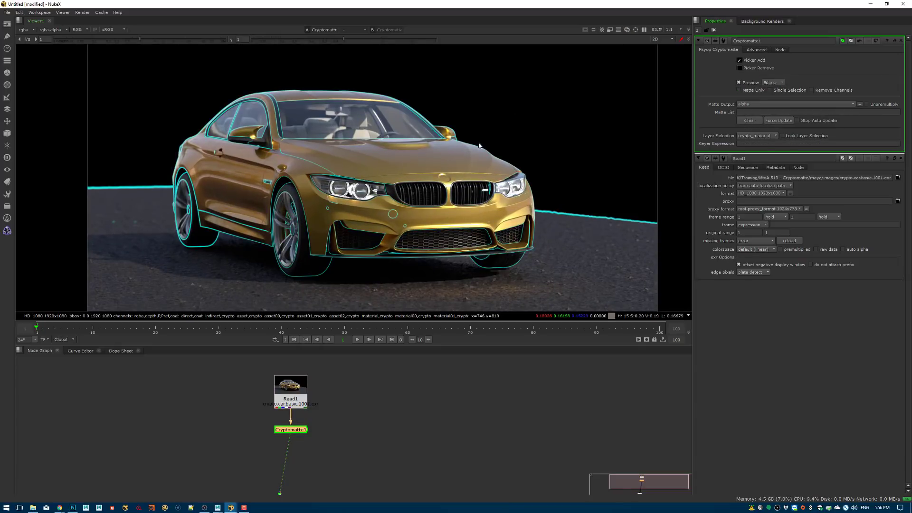
{"action": "scroll", "coordinate": [294, 145], "scroll_direction": "up", "scroll_amount": 1}
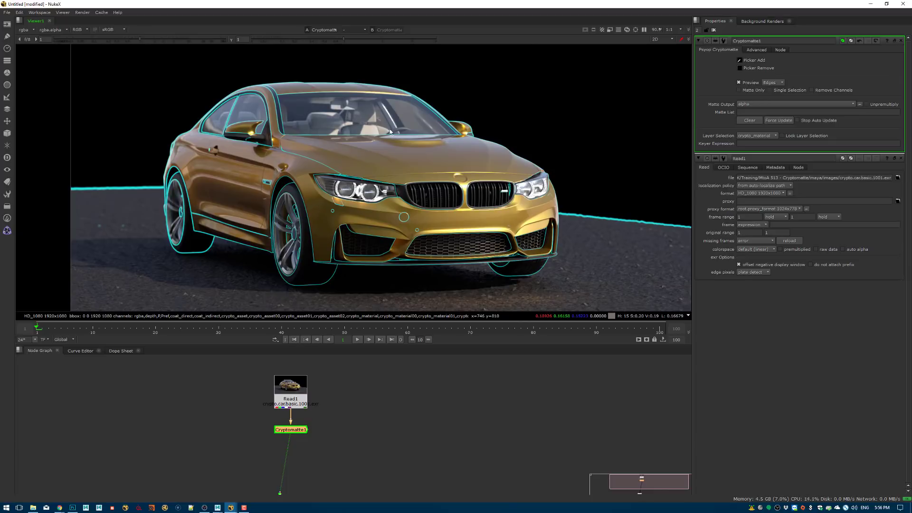
{"action": "left_click", "coordinate": [382, 164], "text": "ctrl"}
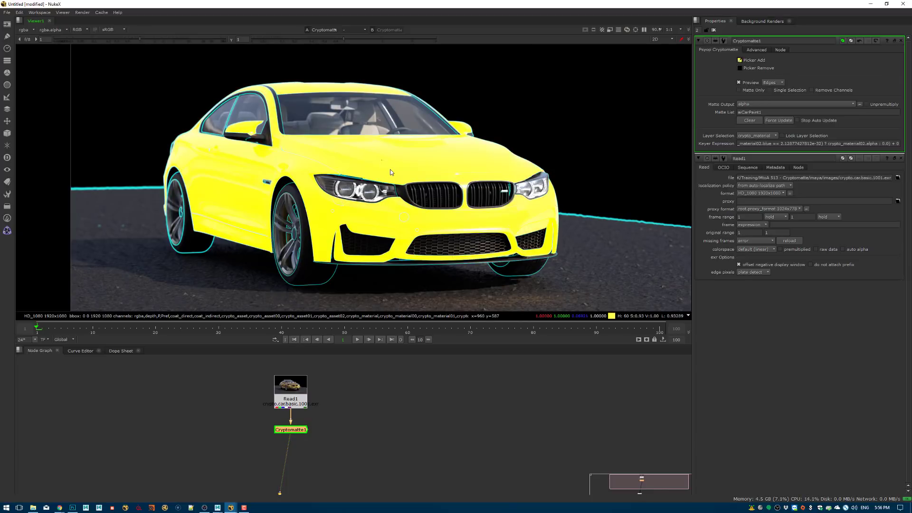
{"action": "key", "text": "a"}
{"action": "key", "text": "a"}
Add the tire material (ai_tire), isolate it with Single Selection, and check its alpha and matte list entry.
{"action": "left_click", "coordinate": [307, 276], "text": "ctrl"}
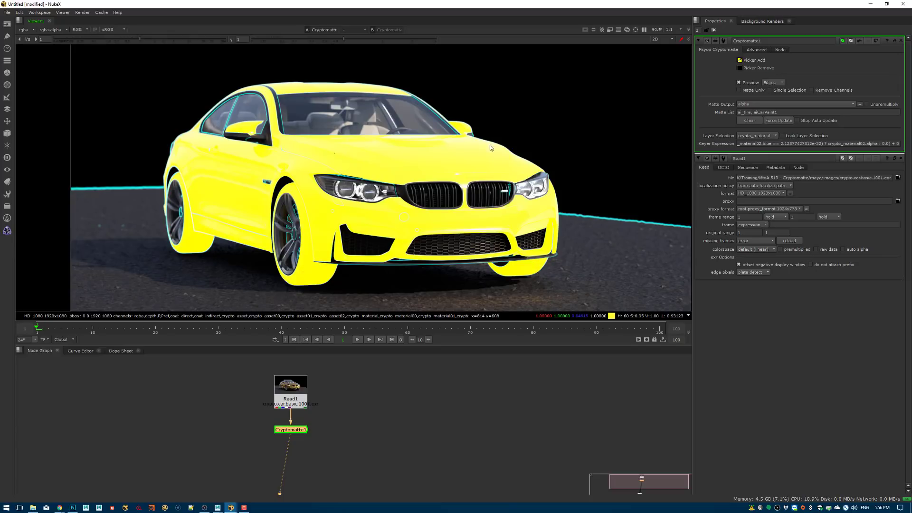
{"action": "left_click", "coordinate": [769, 90]}
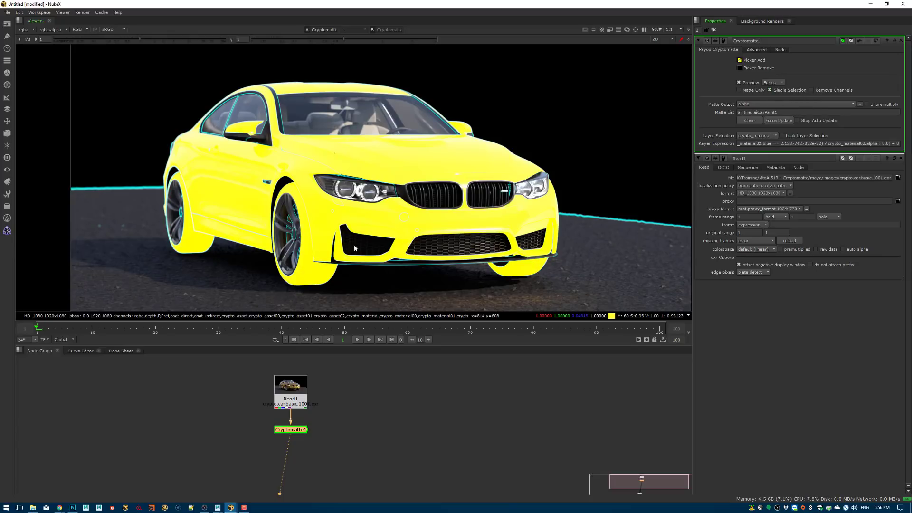
{"action": "left_click", "coordinate": [334, 274], "text": "ctrl"}
{"action": "key", "text": "a"}
{"action": "key", "text": "a"}
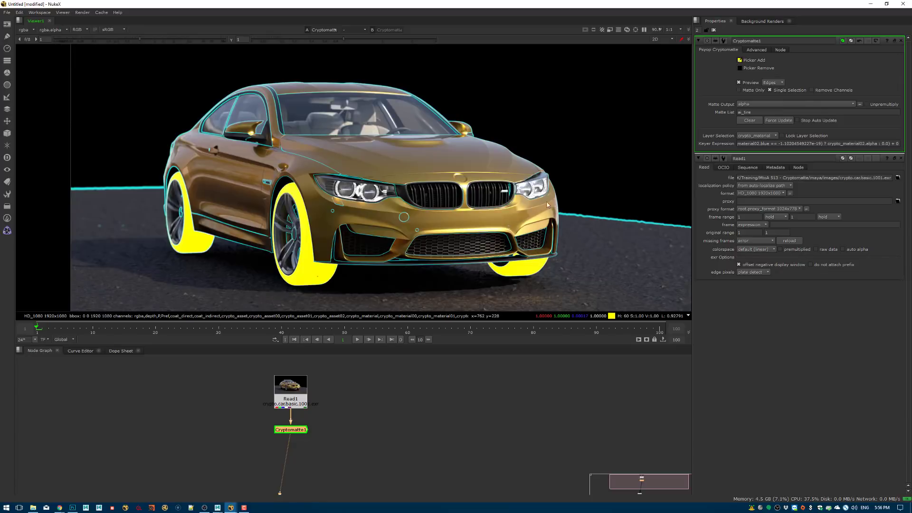
{"action": "double_click", "coordinate": [745, 112]}
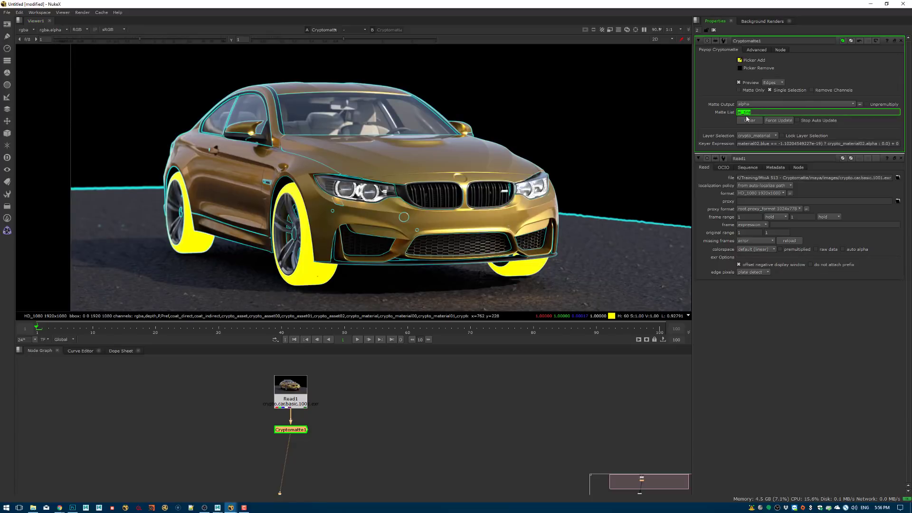
{"action": "left_click", "coordinate": [756, 112]}
Pick the car paint, the glass (ai_glass) and the car paint again as single material mattes, and check the alpha.
{"action": "left_click", "coordinate": [447, 220], "text": "ctrl"}
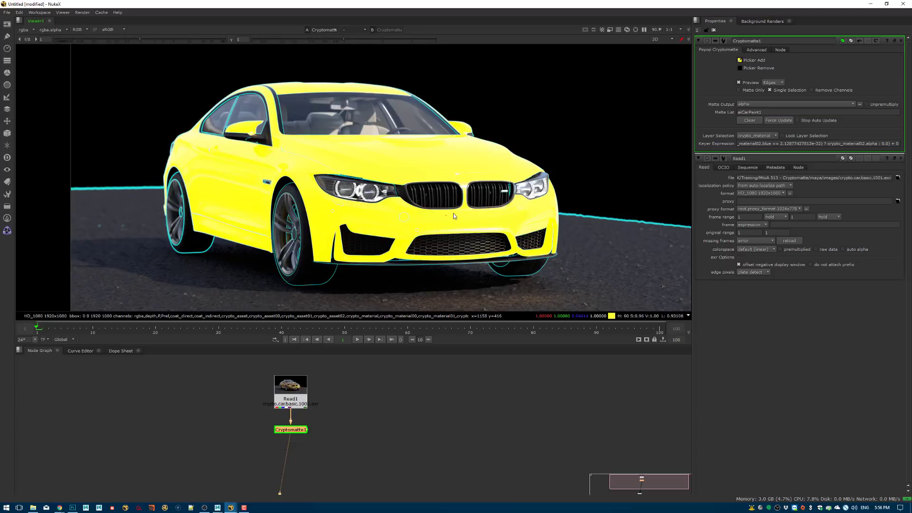
{"action": "left_click", "coordinate": [529, 193], "text": "ctrl"}
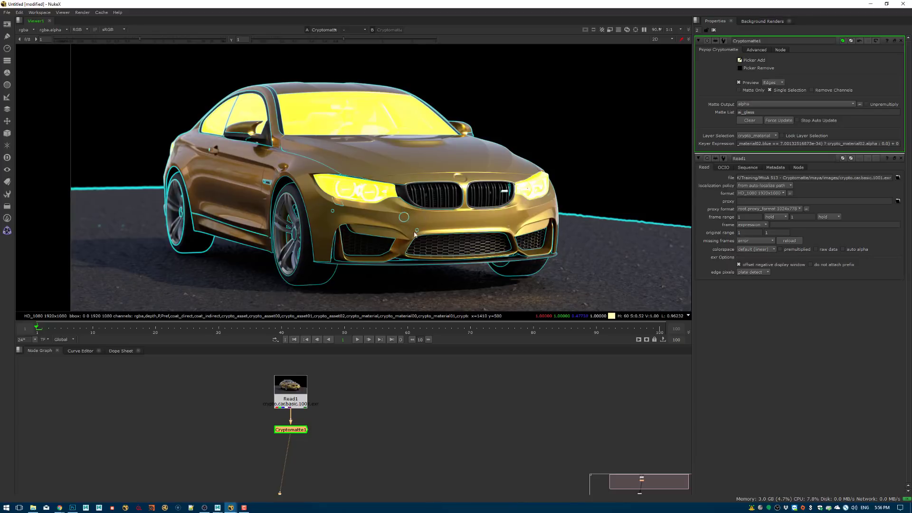
{"action": "left_click", "coordinate": [236, 176], "text": "ctrl"}
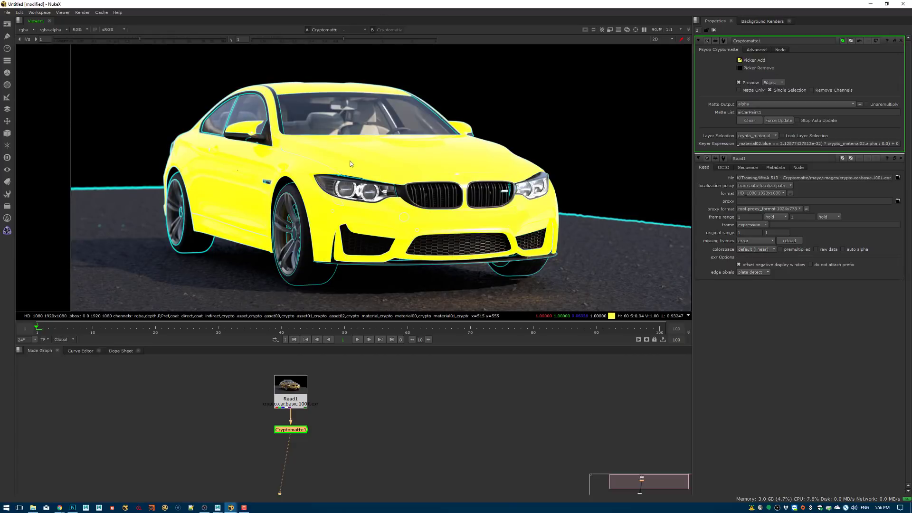
{"action": "scroll", "coordinate": [386, 175], "scroll_direction": "down", "scroll_amount": 2}
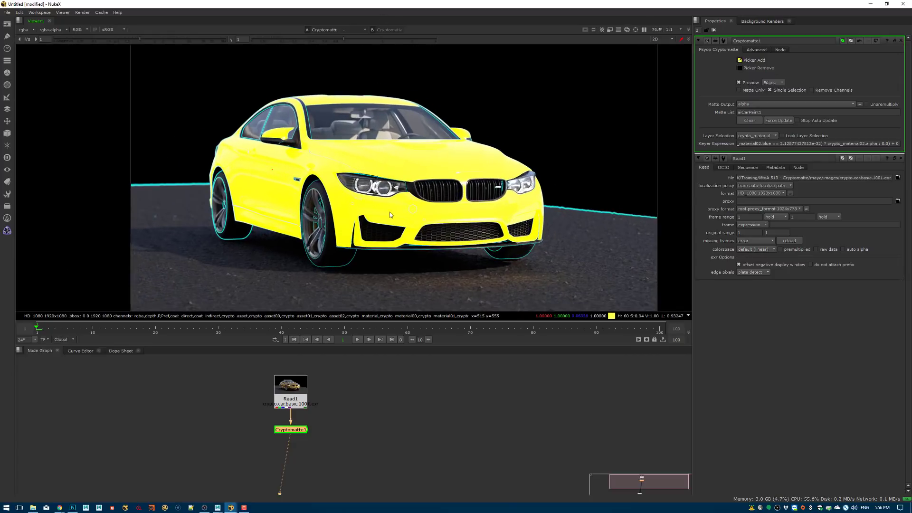
{"action": "key", "text": "a"}
{"action": "key", "text": "a"}
Move the Cryptomatte1 node aside from Read1 and show the original Read1 render in the viewer.
{"action": "left_click_drag", "start_coordinate": [302, 430], "coordinate": [376, 411]}
{"action": "left_click", "coordinate": [302, 386]}
{"action": "key", "text": "1"}
{"action": "scroll", "coordinate": [364, 178], "scroll_direction": "up", "scroll_amount": 2}
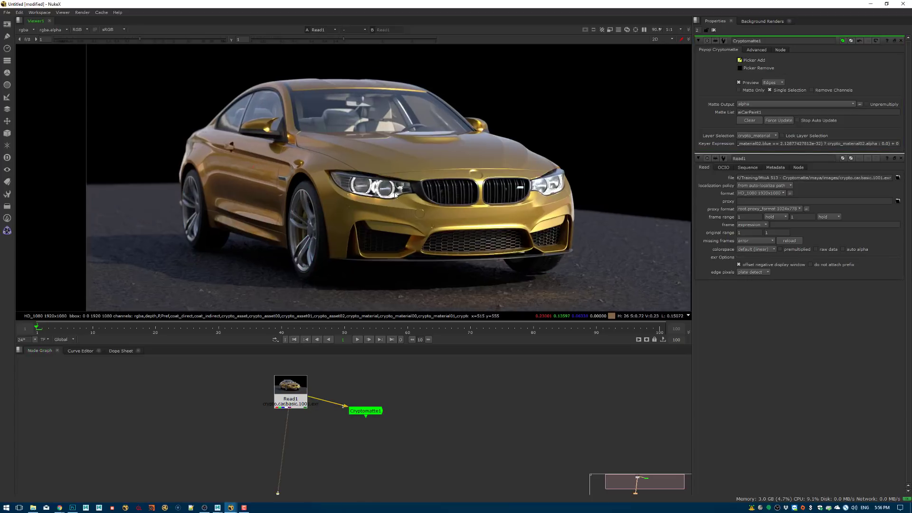
{"action": "scroll", "coordinate": [375, 185], "scroll_direction": "down", "scroll_amount": 1}
{"action": "scroll", "coordinate": [388, 190], "scroll_direction": "up", "scroll_amount": 3}
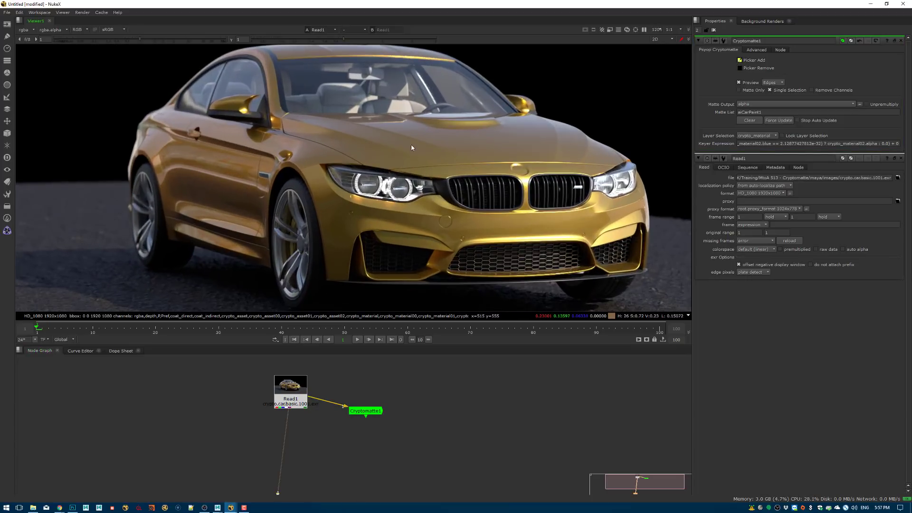
{"action": "middle_click_drag", "start_coordinate": [384, 187], "coordinate": [408, 157]}
Reposition the Cryptomatte1 node below and further away from Read1 to make room in the node graph.
{"action": "left_click_drag", "start_coordinate": [366, 414], "coordinate": [377, 432]}
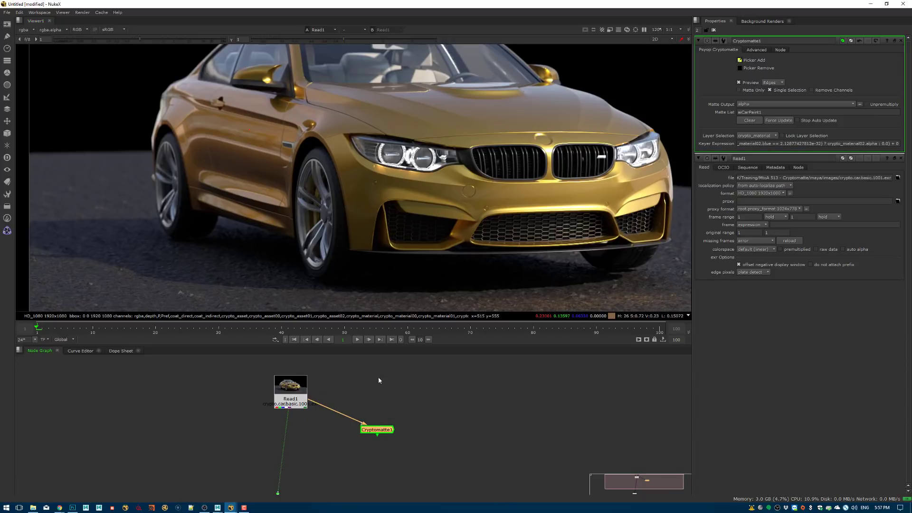
{"action": "scroll", "coordinate": [373, 293], "scroll_direction": "down", "scroll_amount": 2}
{"action": "scroll", "coordinate": [374, 293], "scroll_direction": "up", "scroll_amount": 1}
{"action": "middle_click_drag", "start_coordinate": [347, 397], "coordinate": [369, 401]}
{"action": "left_click_drag", "start_coordinate": [398, 414], "coordinate": [411, 412]}
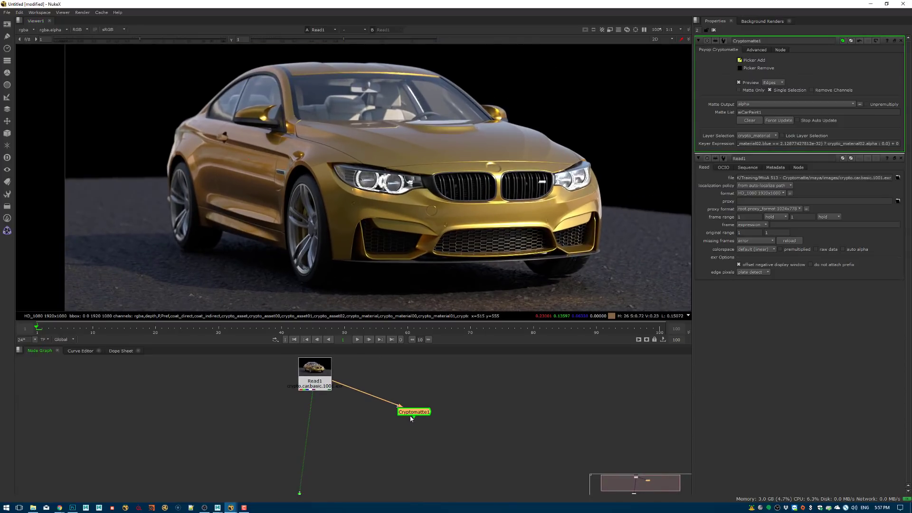
Add a Grade node fed by Read1 and spread Viewer1 and the Grade node apart below Read1.
{"action": "left_click", "coordinate": [350, 441]}
{"action": "key", "text": "g"}
{"action": "left_click_drag", "start_coordinate": [359, 435], "coordinate": [315, 380]}
{"action": "middle_click_drag", "start_coordinate": [348, 403], "coordinate": [372, 361]}
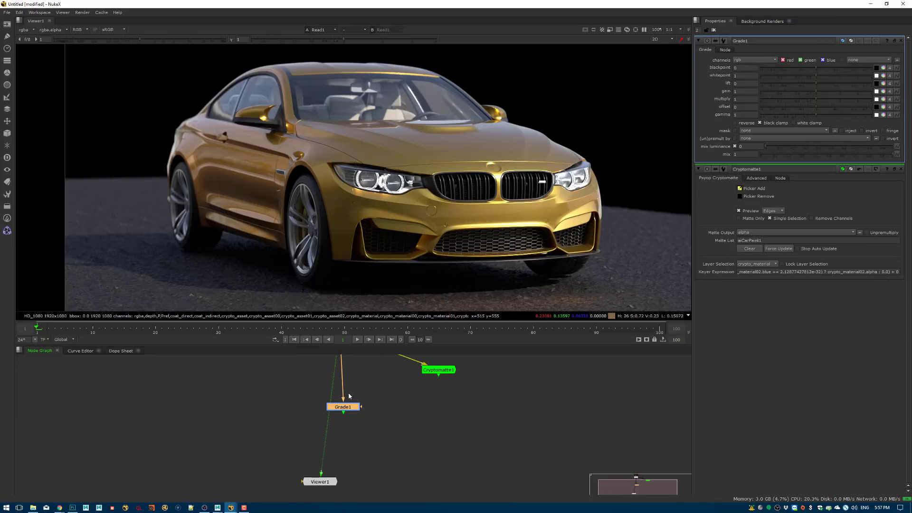
{"action": "left_click_drag", "start_coordinate": [321, 480], "coordinate": [218, 406]}
{"action": "scroll", "coordinate": [332, 416], "scroll_direction": "down", "scroll_amount": 2}
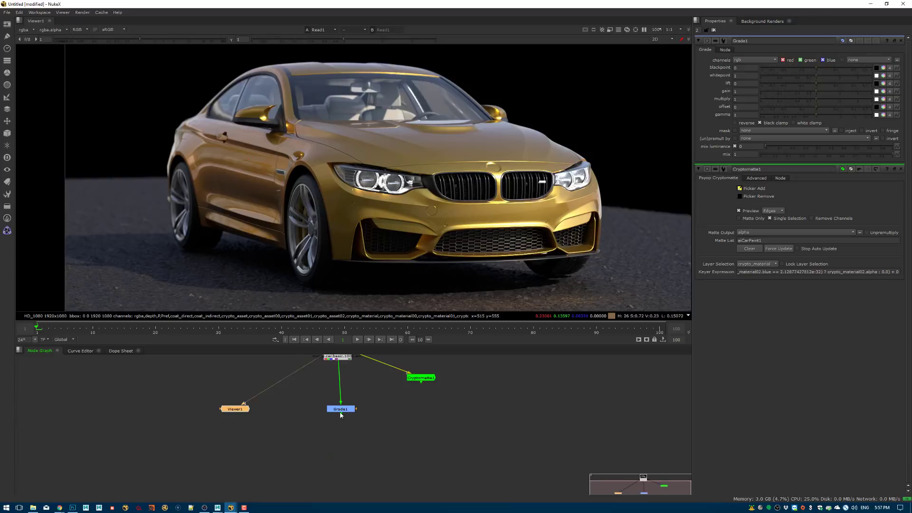
{"action": "left_click_drag", "start_coordinate": [340, 409], "coordinate": [390, 457]}
{"action": "left_click", "coordinate": [345, 400]}
{"action": "scroll", "coordinate": [335, 408], "scroll_direction": "up", "scroll_amount": 1}
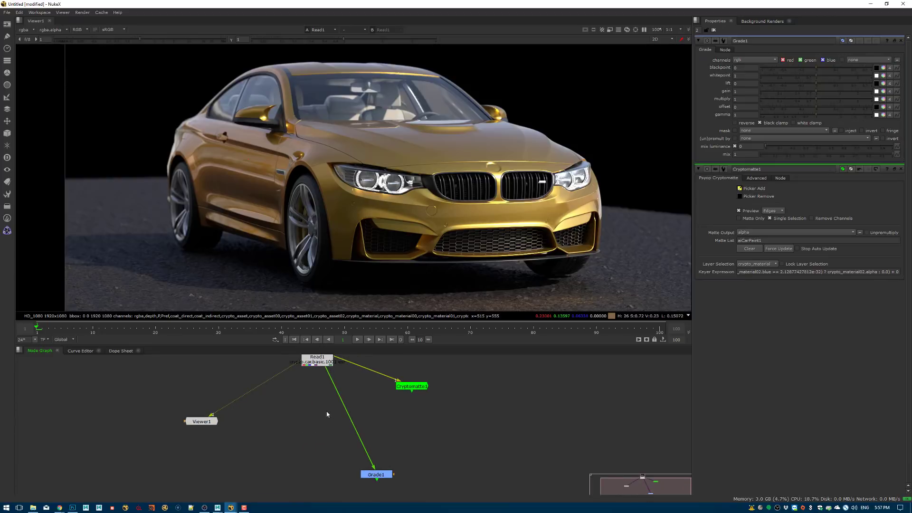
Add a Shuffle node, connect its input to Read1, place it directly below and show it in the viewer.
{"action": "key", "text": "Tab"}
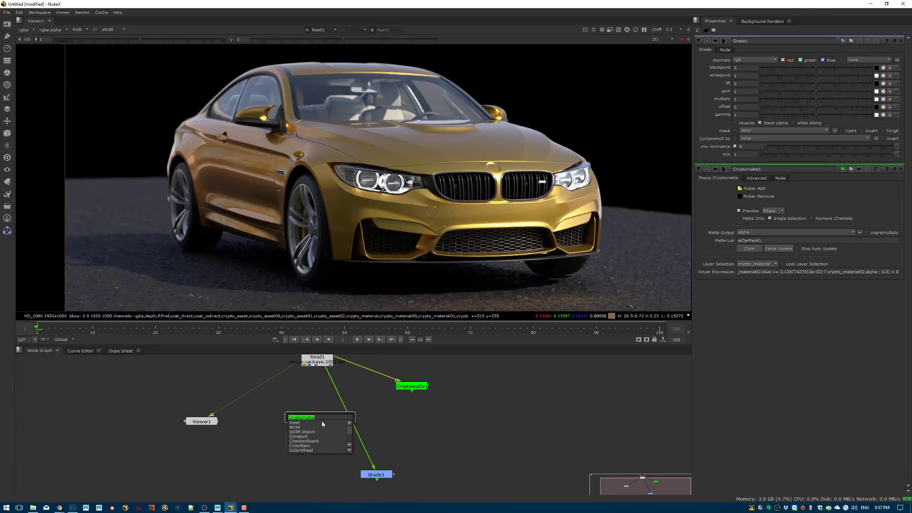
{"action": "type", "text": "sh"}
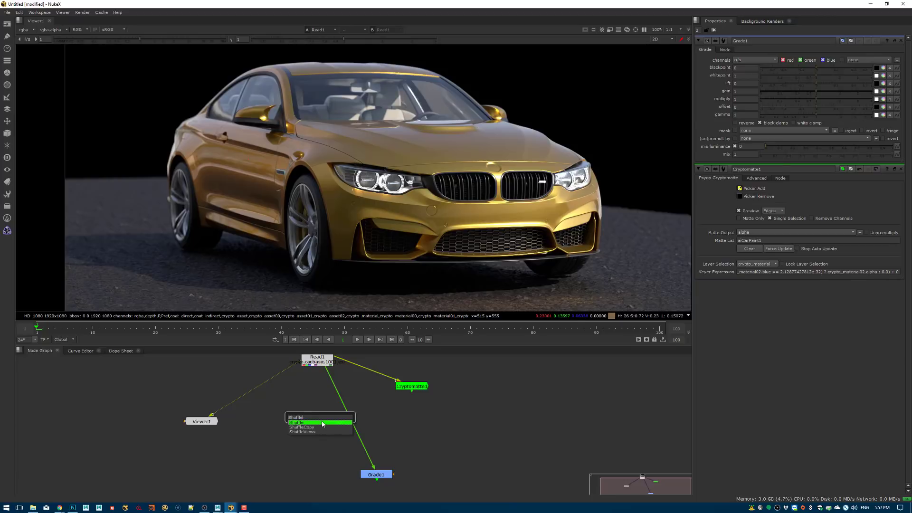
{"action": "key", "text": "Return"}
{"action": "left_click", "coordinate": [326, 383]}
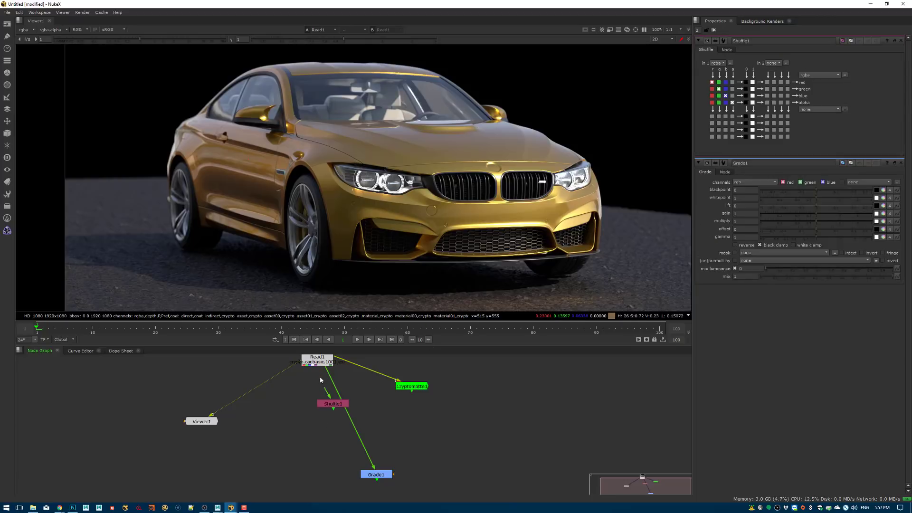
{"action": "left_click_drag", "start_coordinate": [325, 389], "coordinate": [321, 361]}
{"action": "left_click_drag", "start_coordinate": [325, 407], "coordinate": [309, 424]}
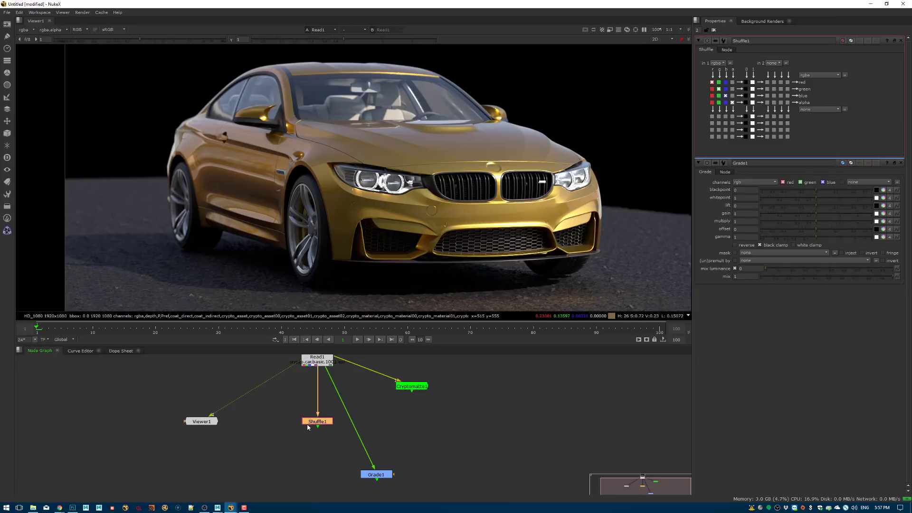
{"action": "key", "text": "1"}
Preview the specular_direct layer through Shuffle1 and switch its first input to coat_direct.
{"action": "left_click", "coordinate": [720, 64]}
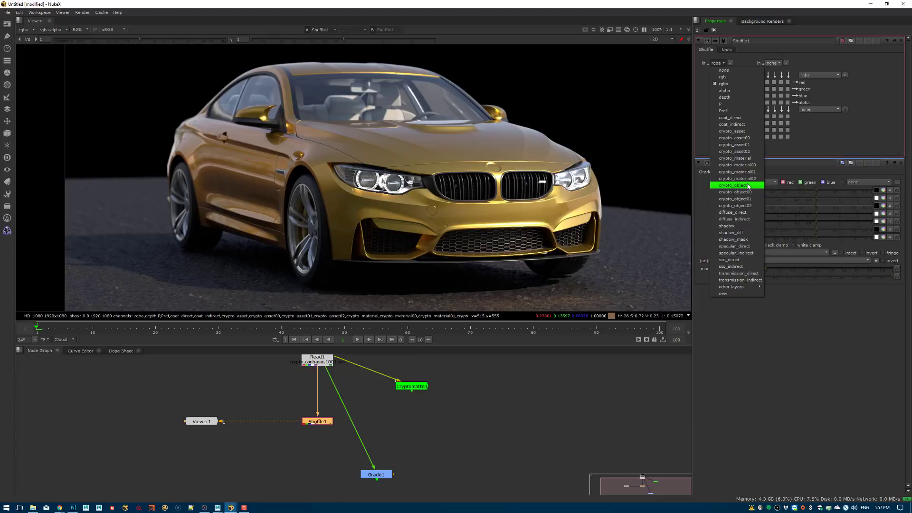
{"action": "left_click", "coordinate": [734, 246]}
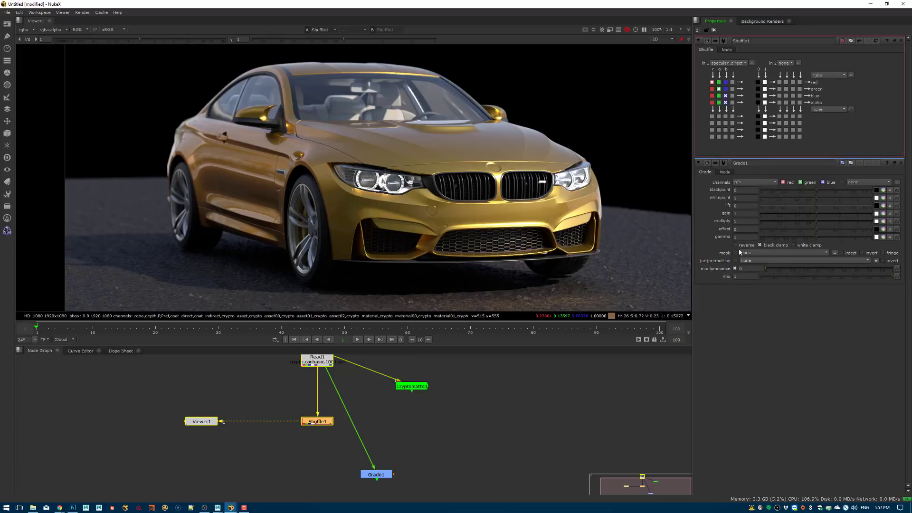
{"action": "left_click", "coordinate": [734, 63]}
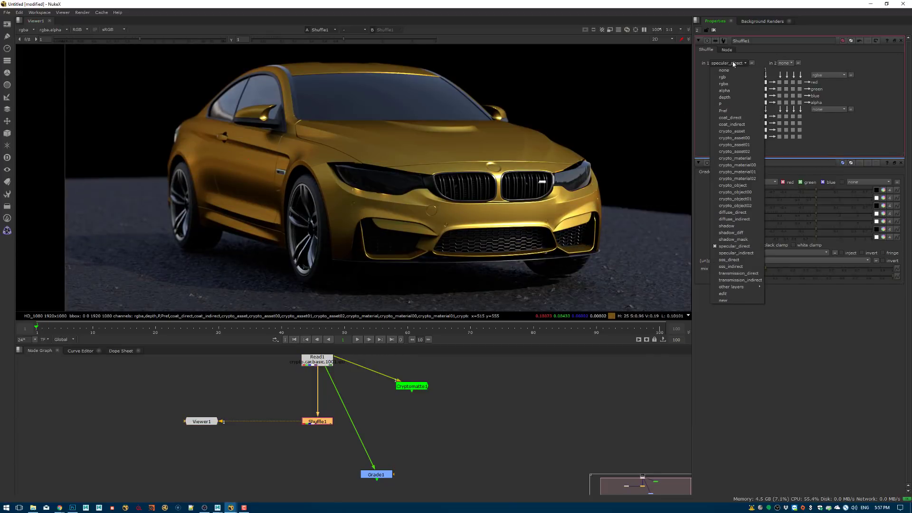
{"action": "left_click", "coordinate": [732, 118]}
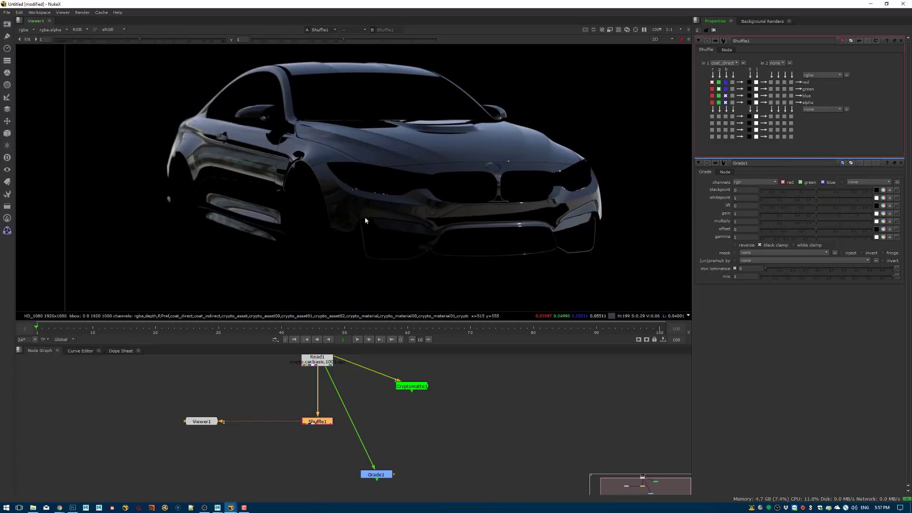
Move Shuffle1 and Grade1 apart to free the space beneath Read1 in the node graph.
{"action": "left_click_drag", "start_coordinate": [314, 425], "coordinate": [316, 443]}
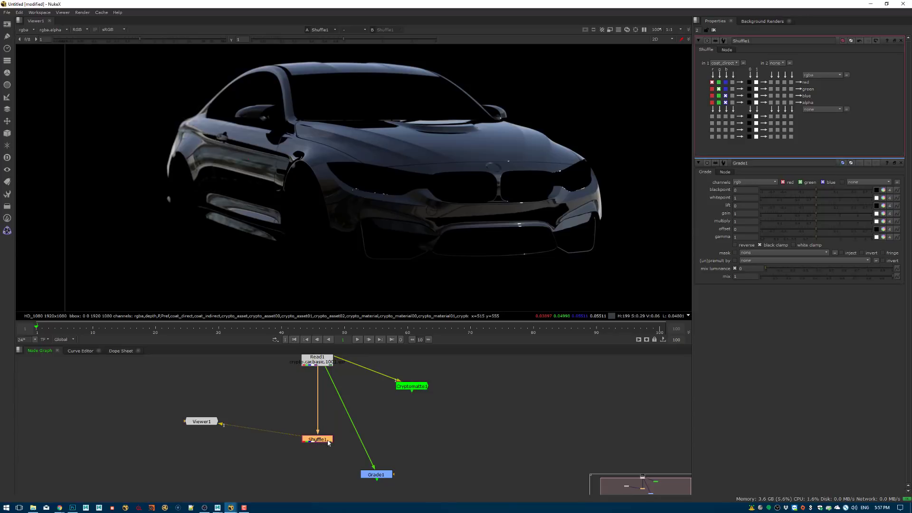
{"action": "left_click_drag", "start_coordinate": [374, 477], "coordinate": [383, 460]}
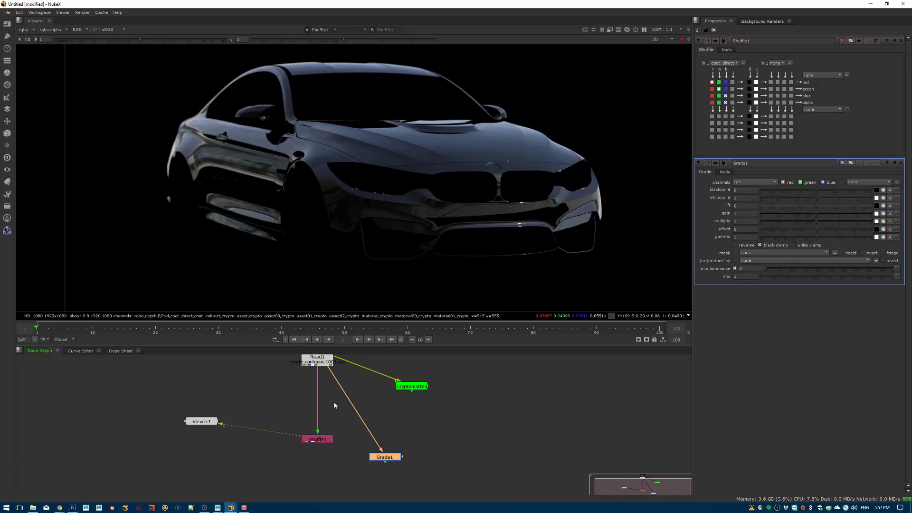
{"action": "left_click_drag", "start_coordinate": [317, 445], "coordinate": [286, 419]}
{"action": "left_click", "coordinate": [328, 422]}
{"action": "middle_click_drag", "start_coordinate": [327, 435], "coordinate": [312, 422]}
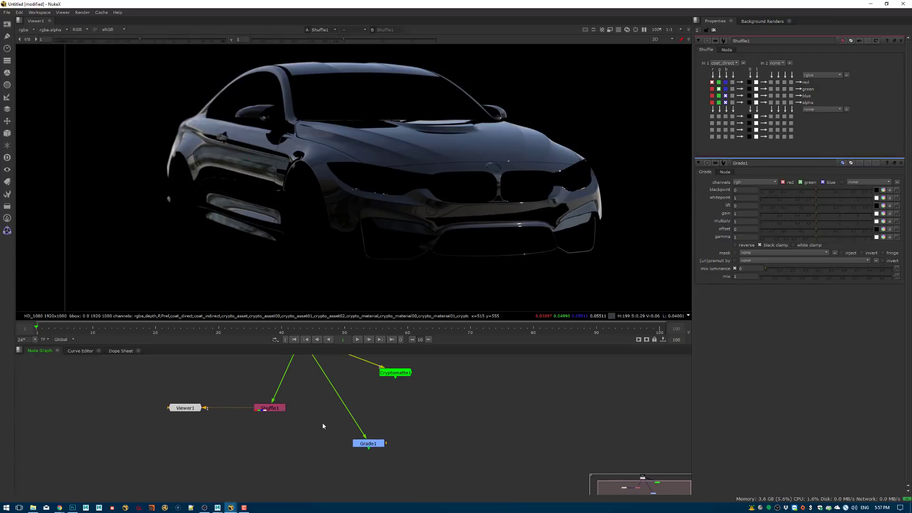
{"action": "key", "text": "Tab"}
{"action": "type", "text": "mer"}
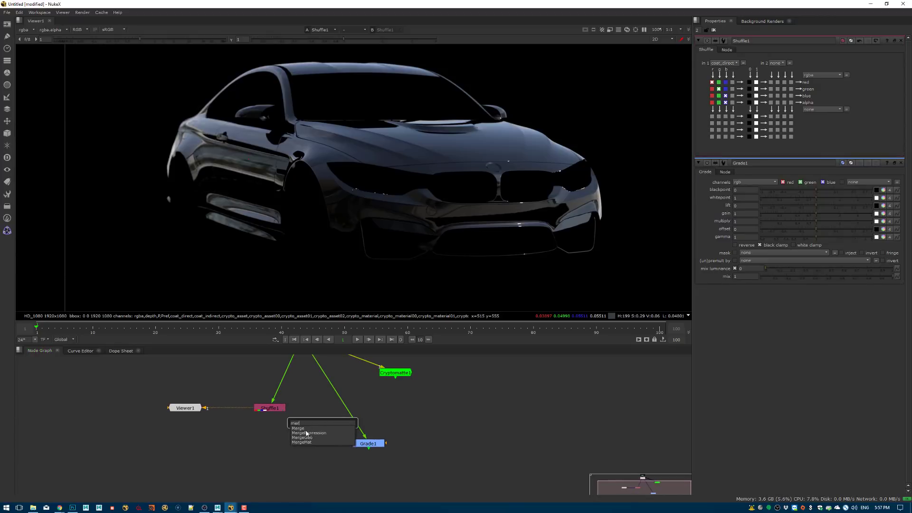
{"action": "key", "text": "Return"}
{"action": "key", "text": "Delete"}
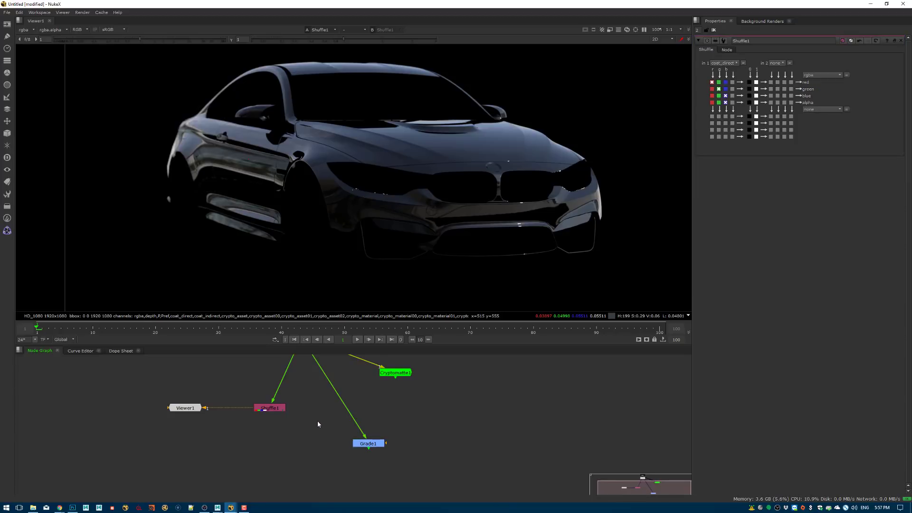
Add a Merge node below Read1, connecting its A input to Shuffle1 and its B input to Read1.
{"action": "key", "text": "m"}
{"action": "left_click_drag", "start_coordinate": [318, 415], "coordinate": [287, 406]}
{"action": "left_click_drag", "start_coordinate": [279, 407], "coordinate": [263, 407]}
{"action": "left_click_drag", "start_coordinate": [195, 408], "coordinate": [143, 426]}
{"action": "left_click_drag", "start_coordinate": [247, 416], "coordinate": [304, 390]}
{"action": "middle_click_drag", "start_coordinate": [306, 387], "coordinate": [299, 428]}
{"action": "left_click_drag", "start_coordinate": [300, 428], "coordinate": [293, 386]}
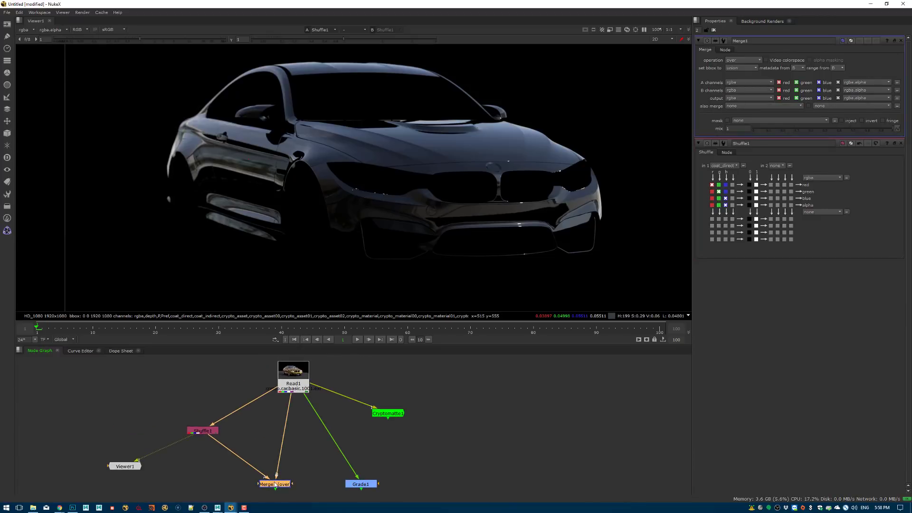
{"action": "left_click_drag", "start_coordinate": [274, 485], "coordinate": [293, 467]}
Show Merge1 in the viewer and set its operation to from to subtract the direct coat layer.
{"action": "key", "text": "1"}
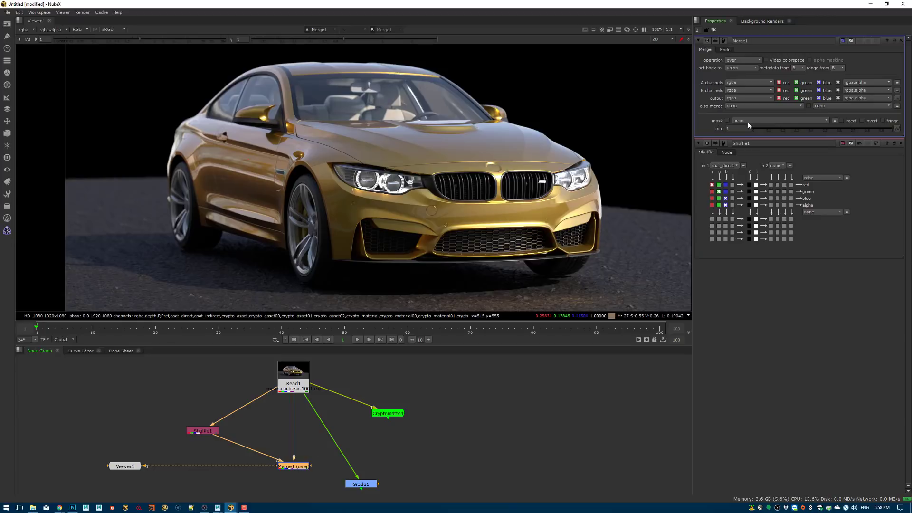
{"action": "left_click", "coordinate": [735, 60]}
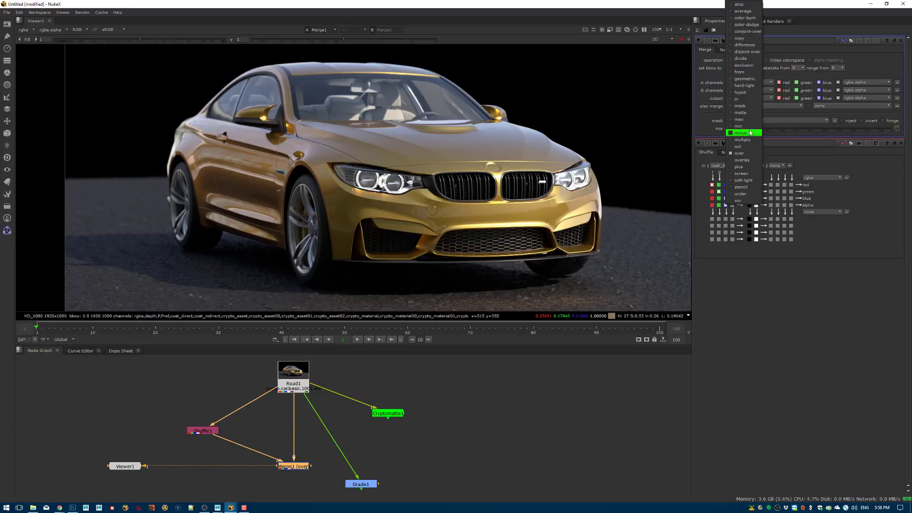
{"action": "left_click", "coordinate": [746, 72]}
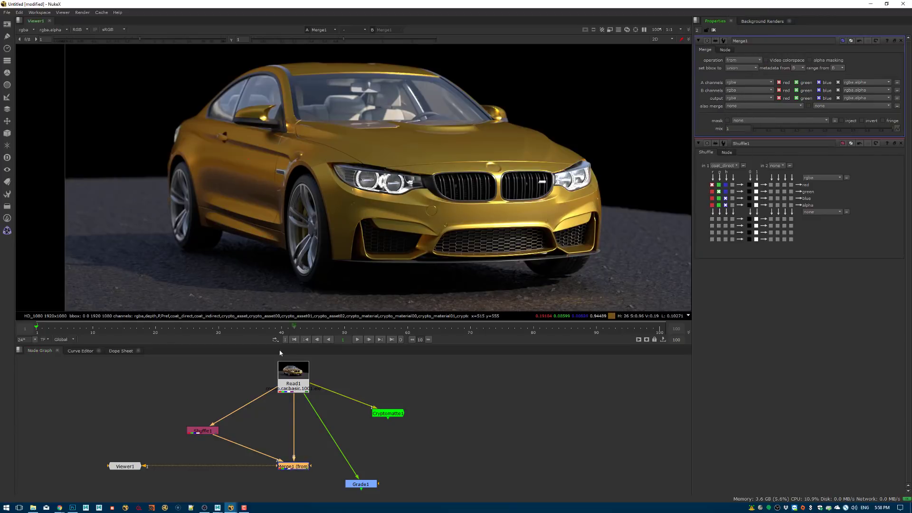
Move Grade1 to the Shuffle1 side of the node tree, below Viewer1.
{"action": "middle_click_drag", "start_coordinate": [246, 382], "coordinate": [272, 348]}
{"action": "middle_click_drag", "start_coordinate": [281, 385], "coordinate": [256, 403]}
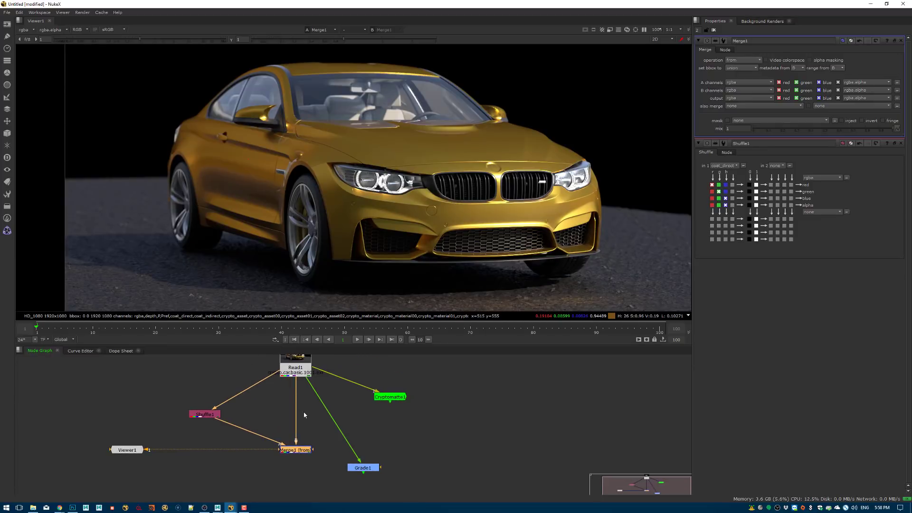
{"action": "middle_click_drag", "start_coordinate": [378, 442], "coordinate": [386, 425]}
{"action": "left_click_drag", "start_coordinate": [366, 454], "coordinate": [172, 493]}
{"action": "middle_click_drag", "start_coordinate": [257, 448], "coordinate": [274, 424]}
Add a Plus merge node below Merge1, connecting its A input to Shuffle1 and its B input to Merge1.
{"action": "left_click", "coordinate": [319, 460]}
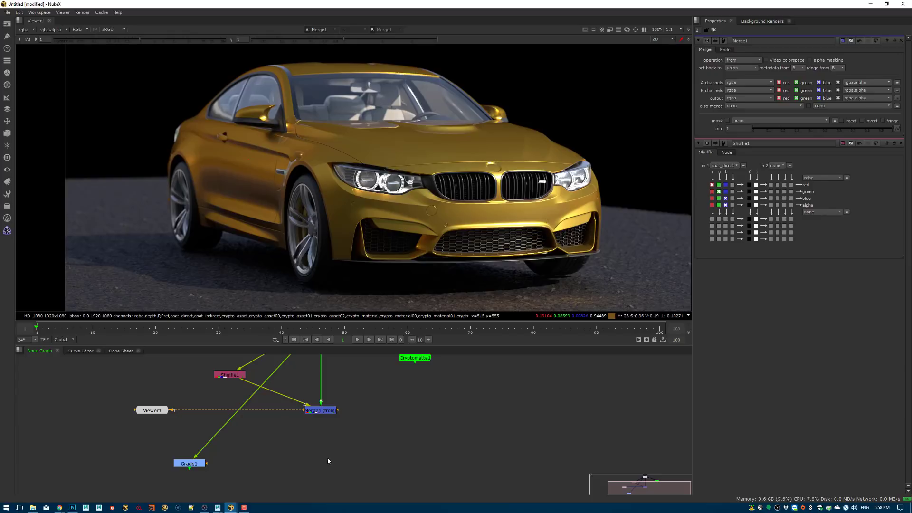
{"action": "key", "text": "Tab"}
{"action": "type", "text": "pl"}
{"action": "left_click", "coordinate": [302, 465]}
{"action": "left_click_drag", "start_coordinate": [307, 440], "coordinate": [230, 375]}
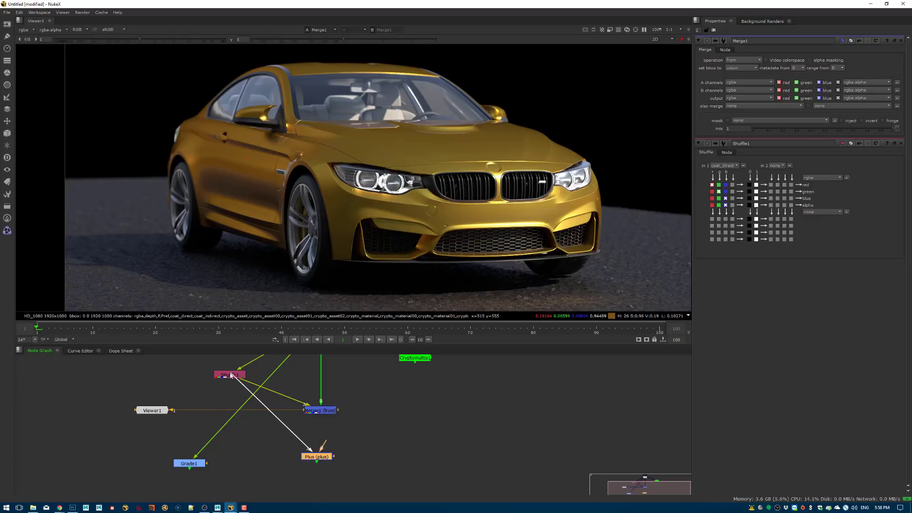
{"action": "left_click_drag", "start_coordinate": [323, 444], "coordinate": [320, 411]}
{"action": "left_click_drag", "start_coordinate": [317, 464], "coordinate": [322, 470]}
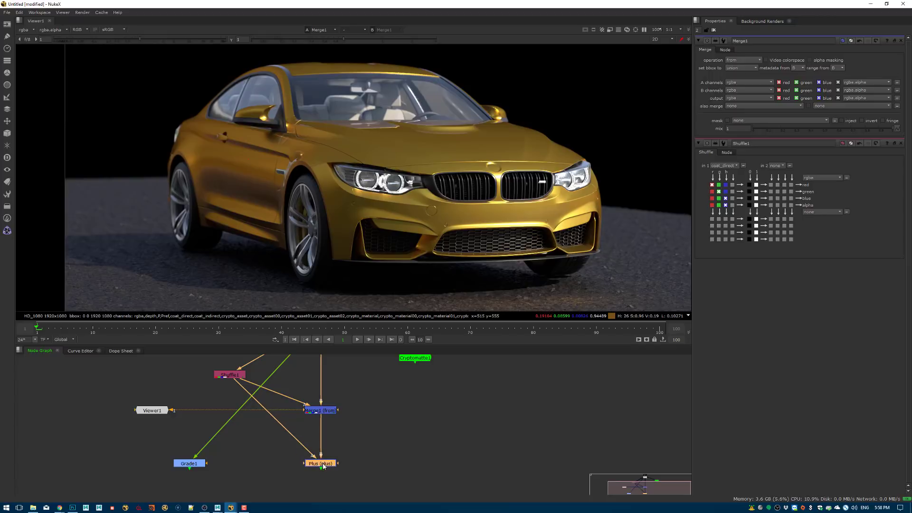
Compare the Plus node's result with the original Read1 render in the viewer.
{"action": "key", "text": "1"}
{"action": "middle_click_drag", "start_coordinate": [335, 426], "coordinate": [329, 491]}
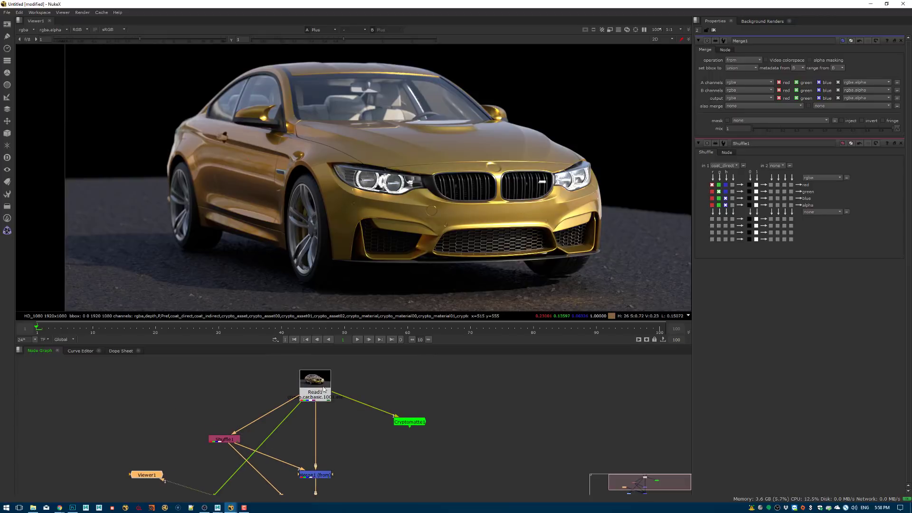
{"action": "key", "text": "2"}
Line up Shuffle1 level with Merge1 and move Viewer1 below the rest of the node tree.
{"action": "middle_click_drag", "start_coordinate": [335, 403], "coordinate": [372, 360]}
{"action": "middle_click_drag", "start_coordinate": [269, 418], "coordinate": [287, 397]}
{"action": "scroll", "coordinate": [237, 397], "scroll_direction": "down", "scroll_amount": 3}
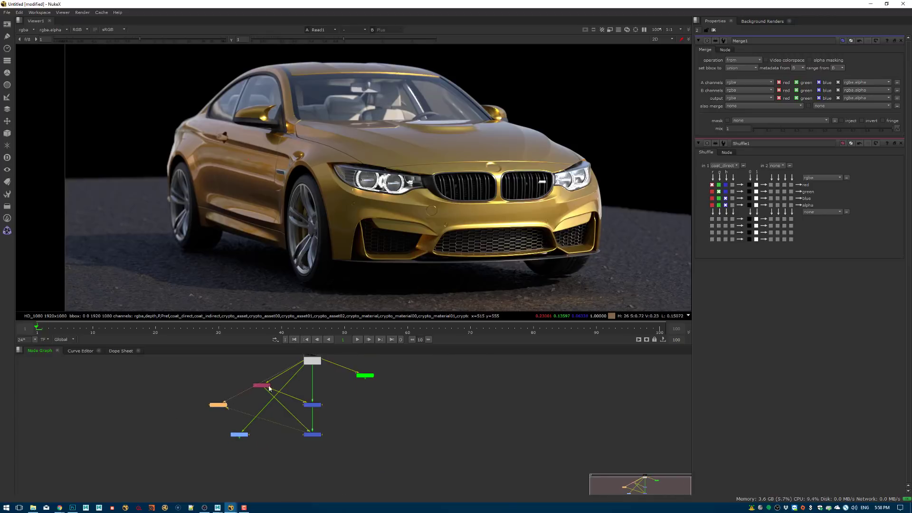
{"action": "left_click_drag", "start_coordinate": [266, 385], "coordinate": [351, 480]}
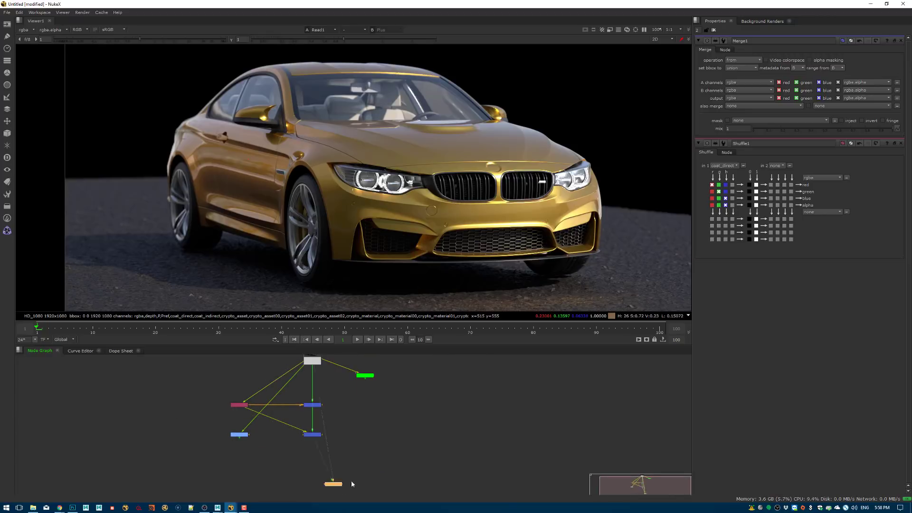
{"action": "scroll", "coordinate": [282, 437], "scroll_direction": "up", "scroll_amount": 4}
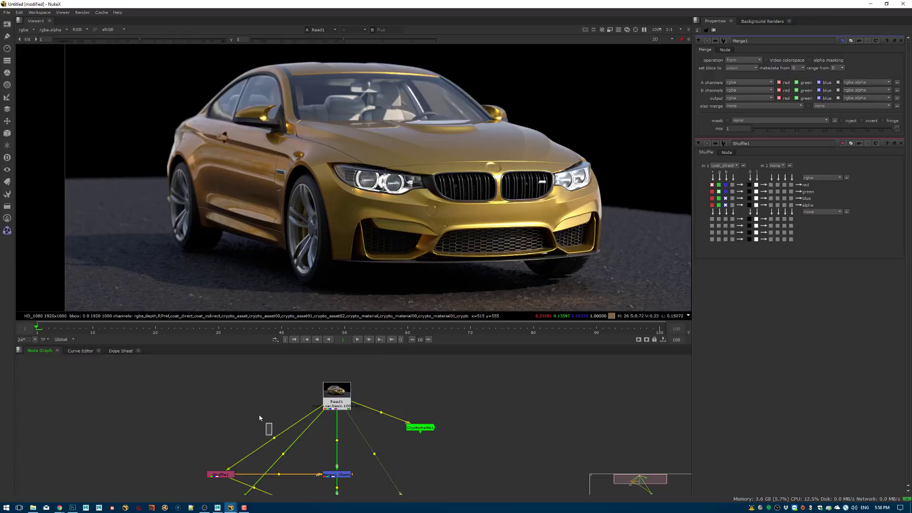
Insert dots in the Read1-to-Shuffle1 and Shuffle1-to-Plus connections and place them so both pipes run at right angles.
{"action": "left_click_drag", "start_coordinate": [275, 437], "coordinate": [227, 398], "text": "ctrl"}
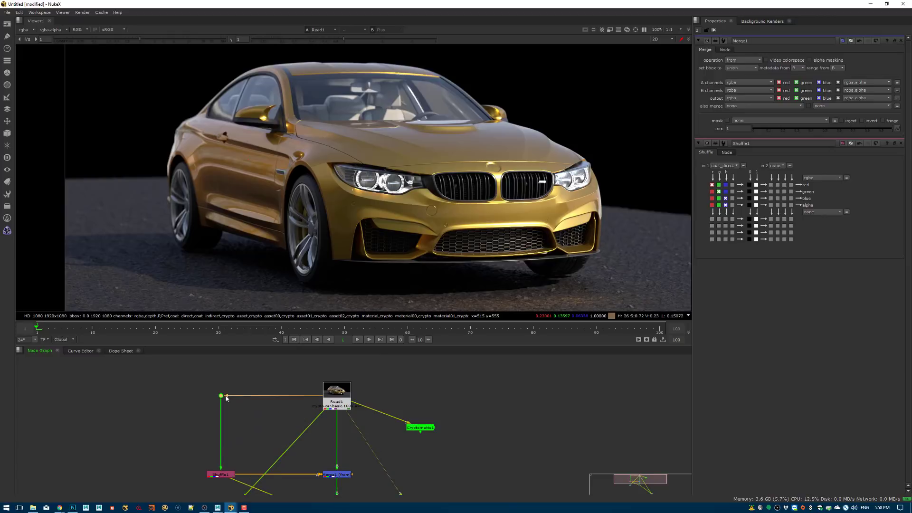
{"action": "middle_click_drag", "start_coordinate": [265, 407], "coordinate": [284, 340]}
{"action": "left_click_drag", "start_coordinate": [297, 430], "coordinate": [261, 488], "text": "ctrl"}
{"action": "left_click", "coordinate": [274, 454]}
{"action": "left_click_drag", "start_coordinate": [267, 454], "coordinate": [240, 454]}
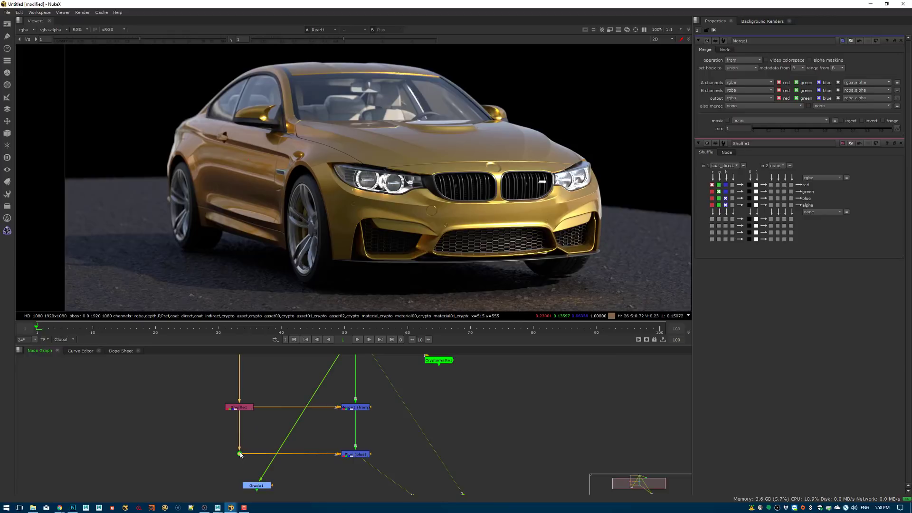
Move Grade1 near the Plus node and disconnect its input from Read1.
{"action": "mouse_move", "coordinate": [311, 436]}
{"action": "middle_mouse_down"}
{"action": "mouse_move", "coordinate": [277, 484]}
{"action": "mouse_move", "coordinate": [321, 402]}
{"action": "mouse_move", "coordinate": [296, 437]}
{"action": "middle_mouse_up"}
{"action": "scroll", "coordinate": [304, 416], "scroll_direction": "down", "scroll_amount": 2}
{"action": "left_click_drag", "start_coordinate": [312, 387], "coordinate": [208, 437]}
{"action": "scroll", "coordinate": [229, 458], "scroll_direction": "down", "scroll_amount": 2}
{"action": "middle_click_drag", "start_coordinate": [229, 447], "coordinate": [254, 346]}
{"action": "middle_click_drag", "start_coordinate": [257, 377], "coordinate": [248, 409]}
{"action": "scroll", "coordinate": [249, 409], "scroll_direction": "up", "scroll_amount": 2}
{"action": "left_click_drag", "start_coordinate": [221, 373], "coordinate": [375, 408]}
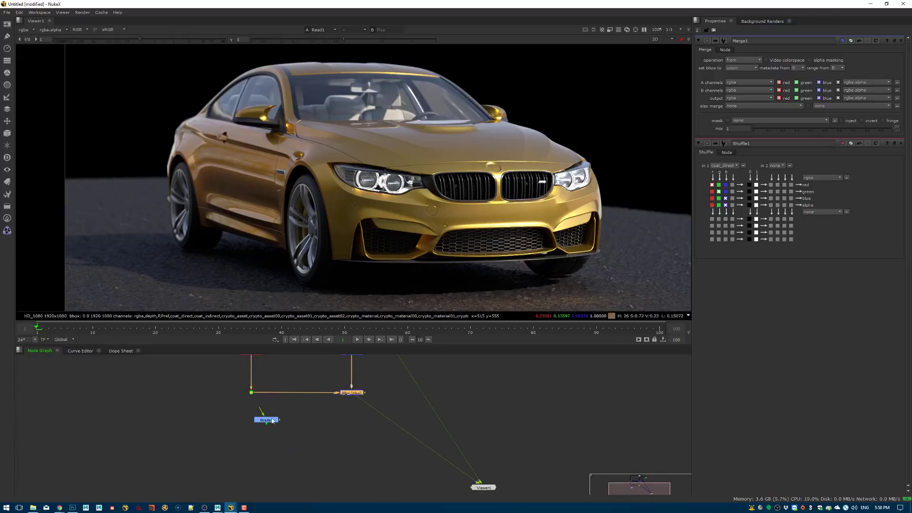
{"action": "left_click_drag", "start_coordinate": [261, 411], "coordinate": [377, 430]}
{"action": "left_click", "coordinate": [352, 413]}
Lower the Plus node with its dot and insert Grade1 into the pipe between Shuffle1 and the dot.
{"action": "left_click_drag", "start_coordinate": [385, 387], "coordinate": [237, 420]}
{"action": "left_click_drag", "start_coordinate": [347, 393], "coordinate": [347, 460]}
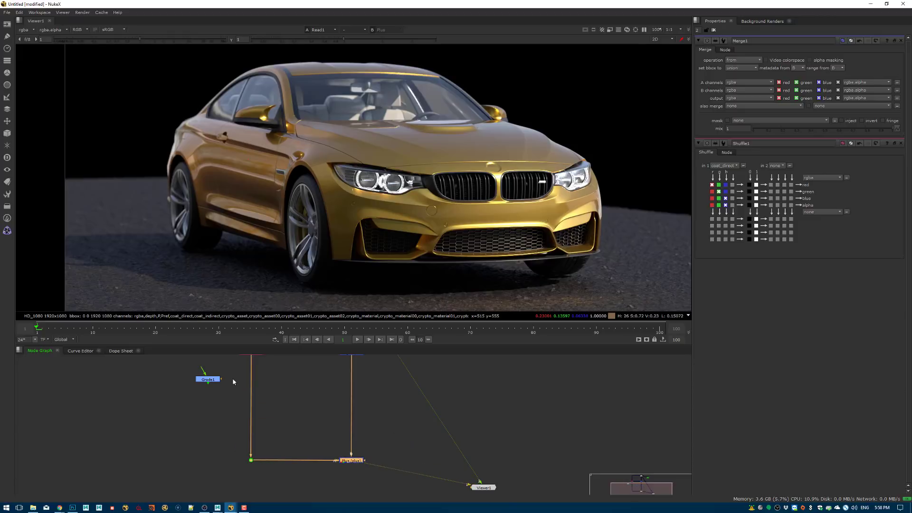
{"action": "left_click_drag", "start_coordinate": [208, 379], "coordinate": [251, 404]}
Move Cryptomatte1 past Read1 to the Shuffle1 side of the node tree.
{"action": "middle_click_drag", "start_coordinate": [274, 423], "coordinate": [269, 469]}
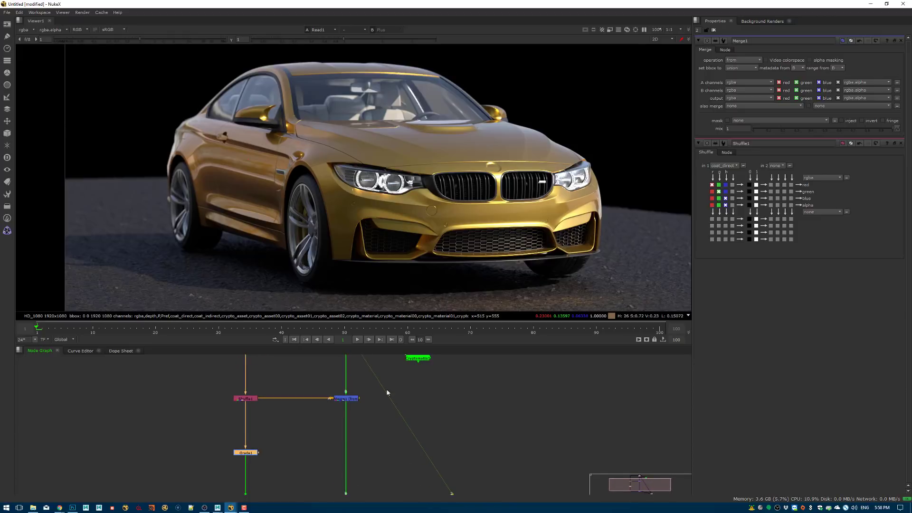
{"action": "middle_click_drag", "start_coordinate": [418, 364], "coordinate": [398, 417]}
{"action": "left_click_drag", "start_coordinate": [406, 408], "coordinate": [363, 368]}
{"action": "middle_click_drag", "start_coordinate": [366, 405], "coordinate": [369, 449]}
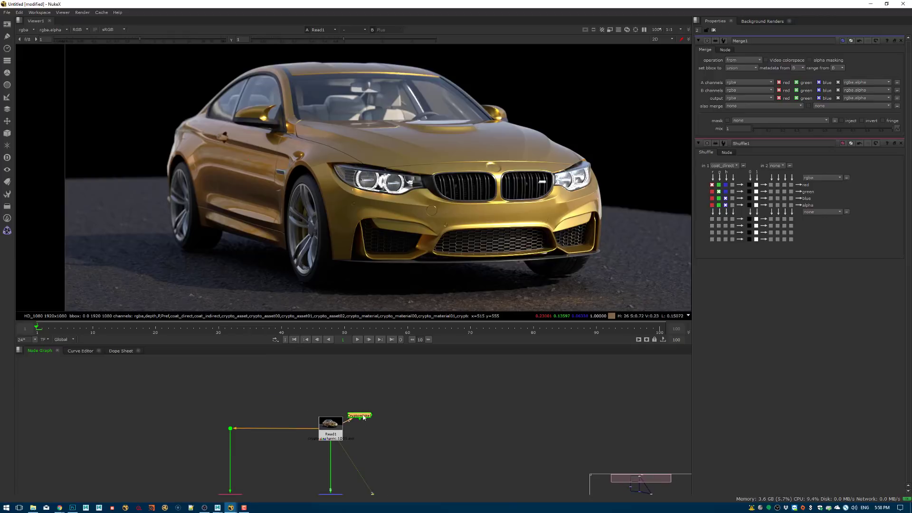
{"action": "left_click_drag", "start_coordinate": [360, 418], "coordinate": [189, 406]}
Insert a dot above Shuffle1, connect Cryptomatte1's input to it and place Cryptomatte1 beside the Shuffle1 branch near Grade1.
{"action": "middle_click_drag", "start_coordinate": [213, 458], "coordinate": [275, 429]}
{"action": "left_click_drag", "start_coordinate": [293, 431], "coordinate": [291, 437], "text": "ctrl"}
{"action": "left_click_drag", "start_coordinate": [368, 393], "coordinate": [292, 437]}
{"action": "left_click_drag", "start_coordinate": [242, 383], "coordinate": [221, 477]}
{"action": "middle_click_drag", "start_coordinate": [228, 484], "coordinate": [241, 416]}
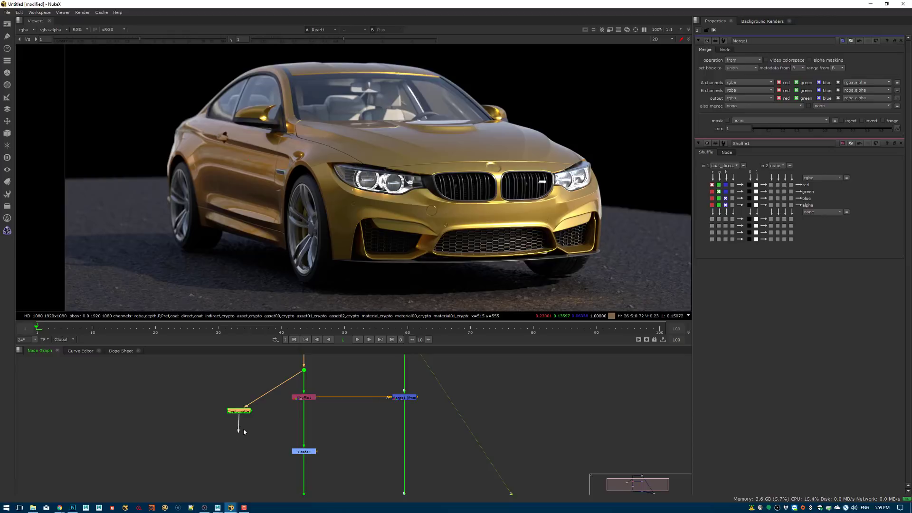
Connect Grade1's mask input to Cryptomatte1 and tidy Cryptomatte1's input pipe and the mask pipe with right-angle dots.
{"action": "left_click_drag", "start_coordinate": [317, 451], "coordinate": [240, 411]}
{"action": "middle_click_drag", "start_coordinate": [276, 396], "coordinate": [275, 425]}
{"action": "left_click_drag", "start_coordinate": [273, 419], "coordinate": [234, 400], "text": "ctrl"}
{"action": "middle_click_drag", "start_coordinate": [261, 463], "coordinate": [273, 424]}
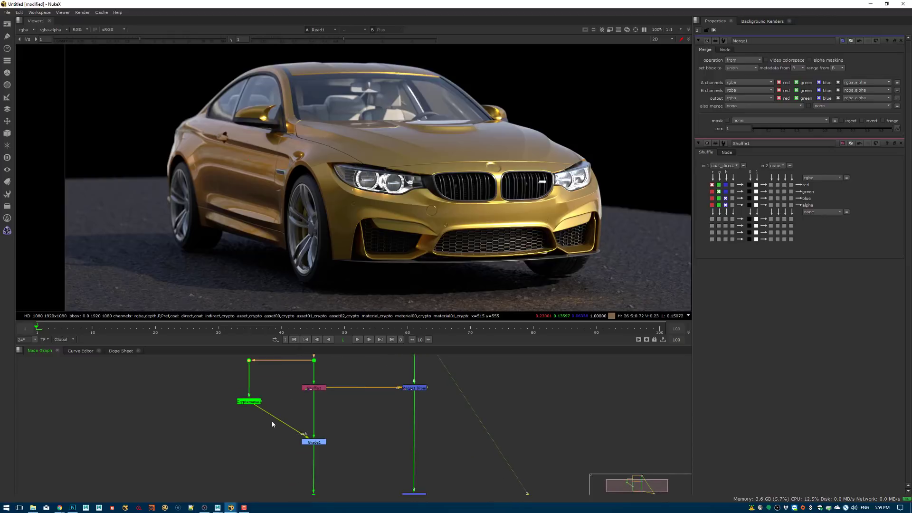
{"action": "left_click_drag", "start_coordinate": [282, 424], "coordinate": [249, 442]}
View Grade1's output and lower its gain to 0.46.
{"action": "left_click", "coordinate": [318, 442]}
{"action": "key", "text": "1"}
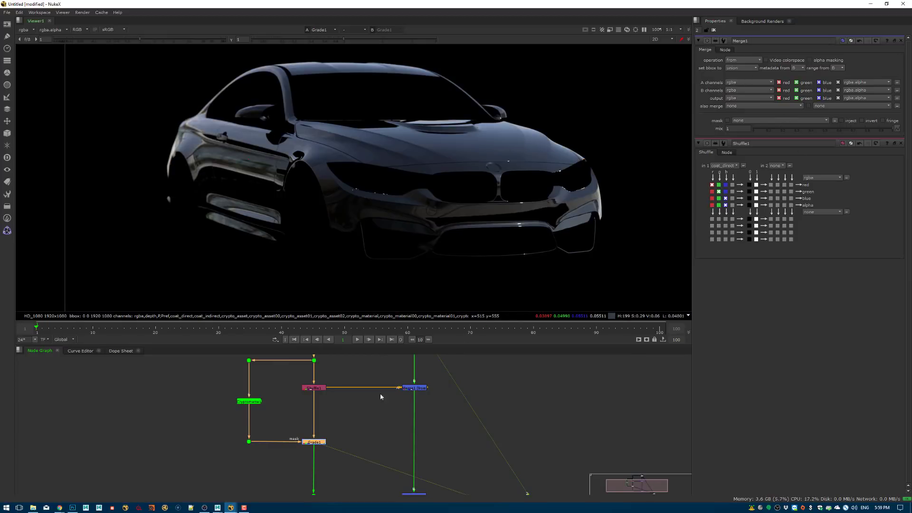
{"action": "double_click", "coordinate": [310, 443]}
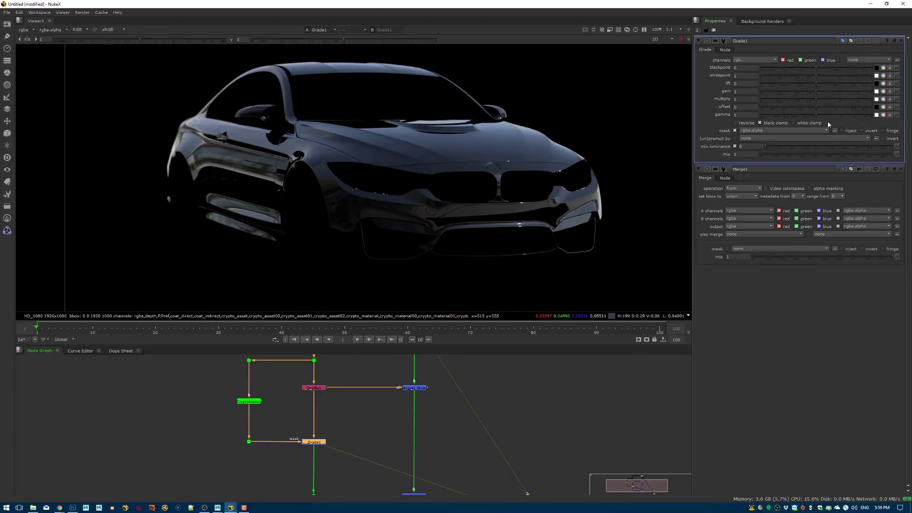
{"action": "mouse_move", "coordinate": [801, 93]}
{"action": "left_mouse_down"}
{"action": "mouse_move", "coordinate": [755, 86]}
{"action": "mouse_move", "coordinate": [798, 90]}
{"action": "left_mouse_up"}
{"action": "middle_click_drag", "start_coordinate": [271, 459], "coordinate": [263, 366]}
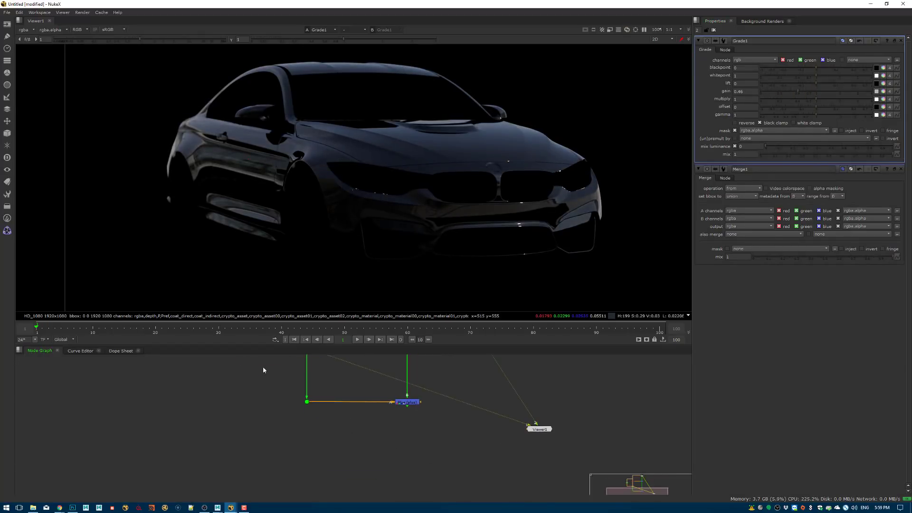
View the final Plus node's output and set Grade1's gain back to 1.
{"action": "key", "text": "1"}
{"action": "middle_click_drag", "start_coordinate": [371, 379], "coordinate": [364, 471]}
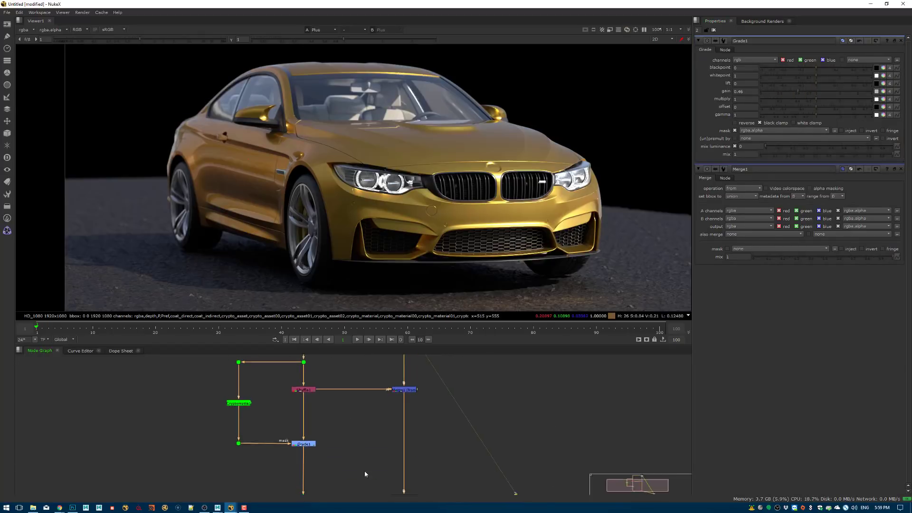
{"action": "left_click", "coordinate": [306, 443]}
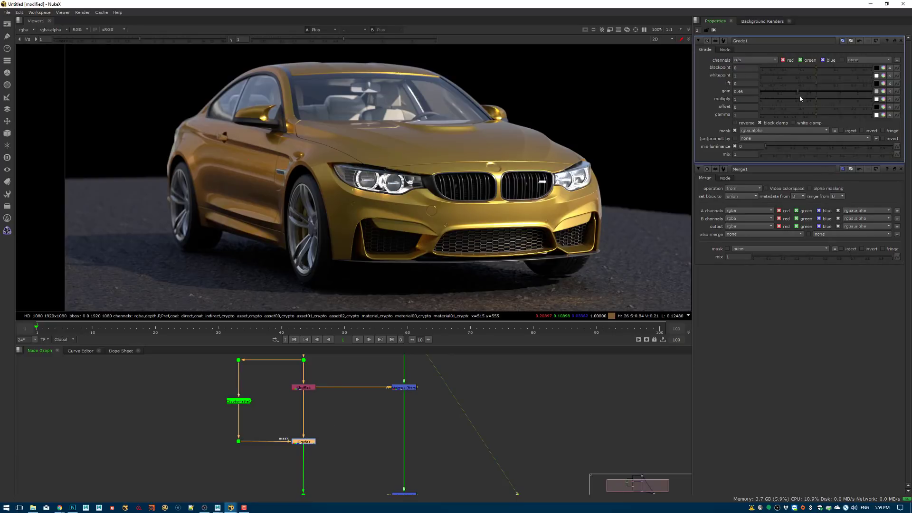
{"action": "mouse_move", "coordinate": [800, 96]}
{"action": "left_mouse_down"}
{"action": "mouse_move", "coordinate": [807, 95]}
{"action": "mouse_move", "coordinate": [766, 90]}
{"action": "mouse_move", "coordinate": [861, 97]}
{"action": "mouse_move", "coordinate": [814, 94]}
{"action": "left_mouse_up"}
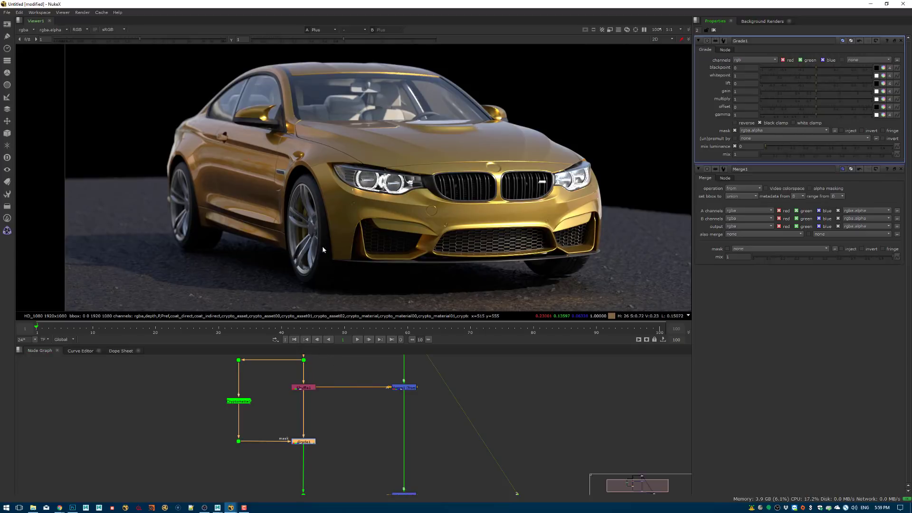
View Read1 and examine the car in its specular_direct layer.
{"action": "middle_click_drag", "start_coordinate": [326, 426], "coordinate": [377, 444]}
{"action": "middle_click_drag", "start_coordinate": [314, 410], "coordinate": [332, 414]}
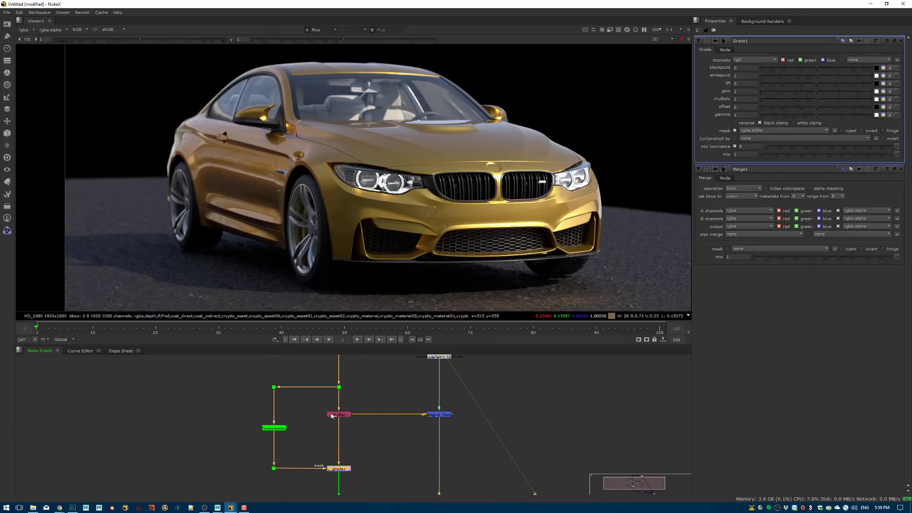
{"action": "middle_click_drag", "start_coordinate": [358, 369], "coordinate": [327, 441]}
{"action": "middle_click_drag", "start_coordinate": [360, 415], "coordinate": [379, 360]}
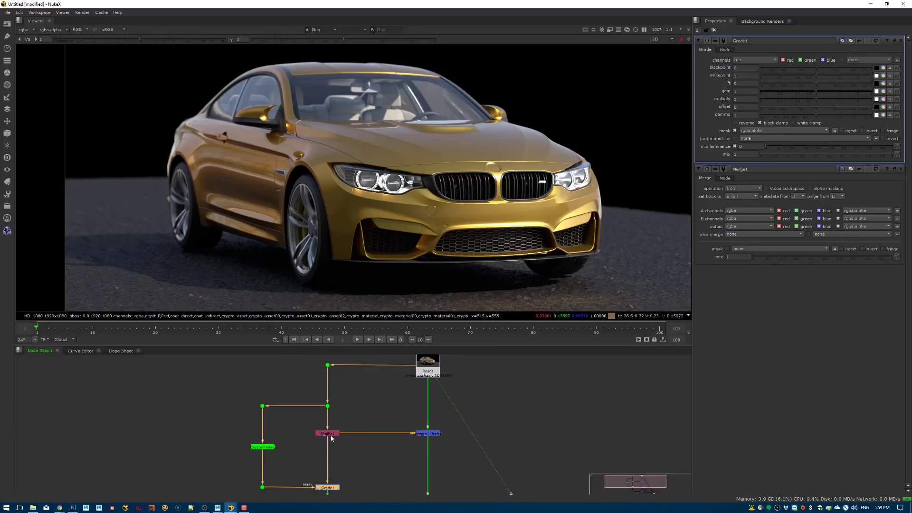
{"action": "left_click", "coordinate": [331, 436]}
{"action": "double_click", "coordinate": [427, 373]}
{"action": "key", "text": "1"}
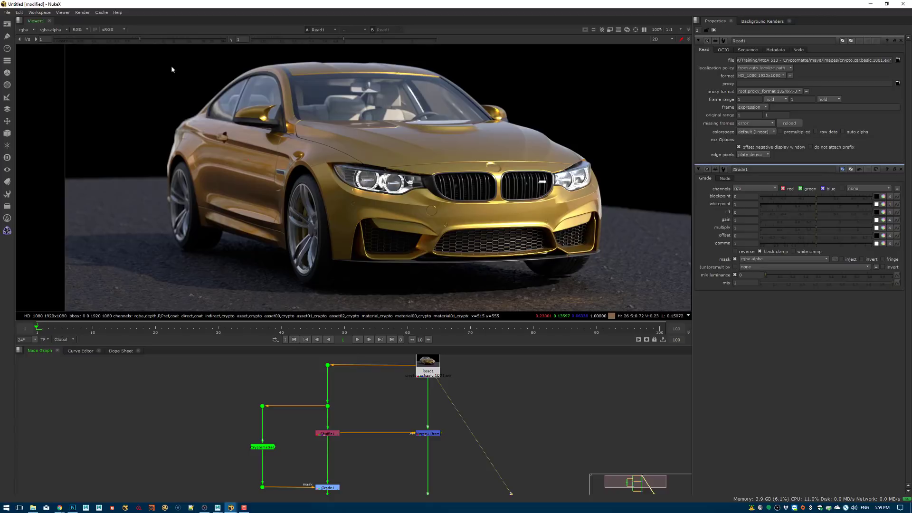
{"action": "left_click", "coordinate": [32, 30]}
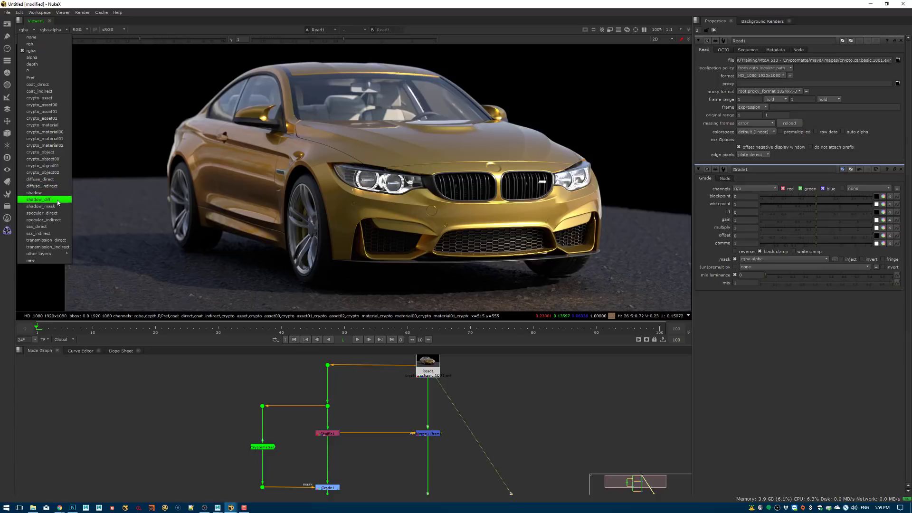
{"action": "left_click", "coordinate": [42, 213]}
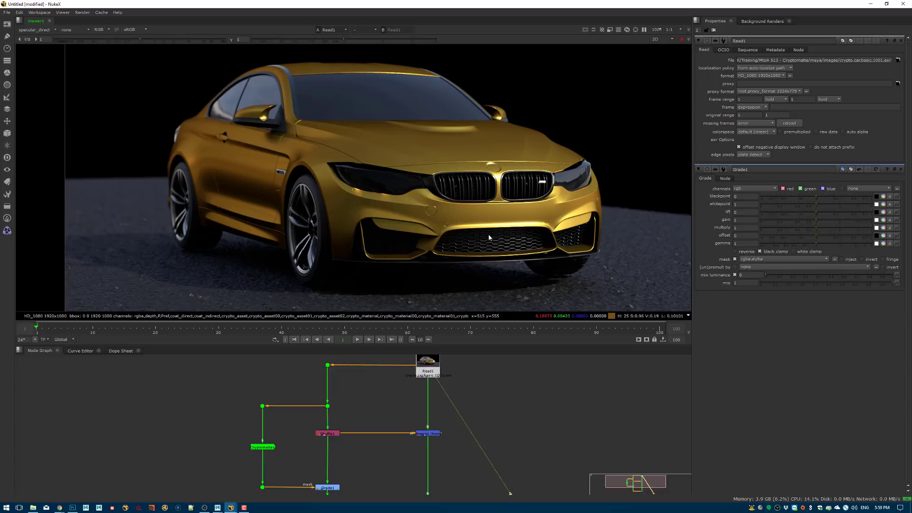
{"action": "scroll", "coordinate": [383, 217], "scroll_direction": "up", "scroll_amount": 1}
{"action": "scroll", "coordinate": [392, 172], "scroll_direction": "up", "scroll_amount": 1}
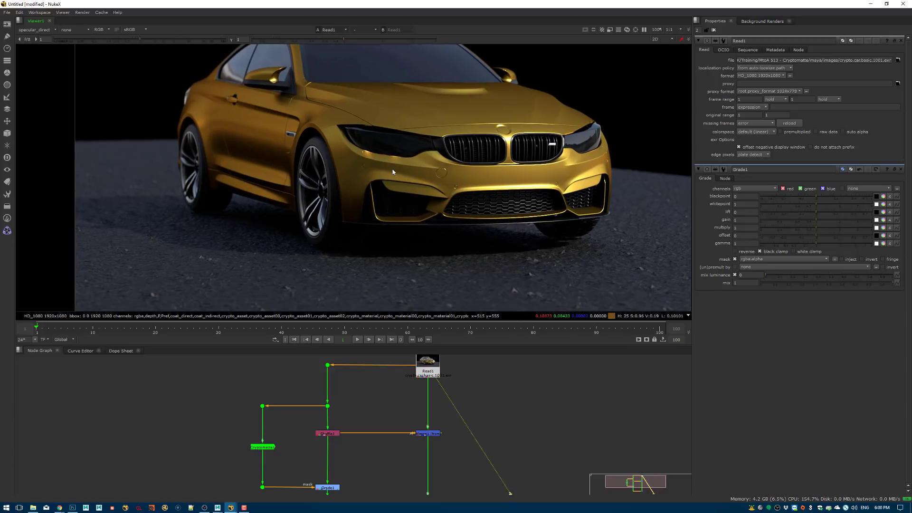
{"action": "middle_click_drag", "start_coordinate": [351, 186], "coordinate": [334, 202]}
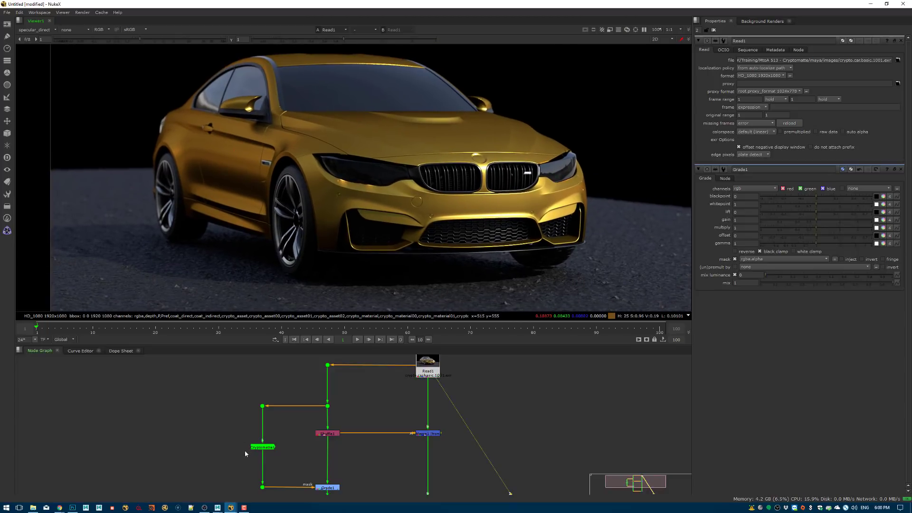
View Cryptomatte1's output and set the displayed layer back to rgba.
{"action": "middle_click_drag", "start_coordinate": [264, 447], "coordinate": [288, 429]}
{"action": "scroll", "coordinate": [289, 429], "scroll_direction": "up", "scroll_amount": 2}
{"action": "left_click", "coordinate": [289, 427]}
{"action": "key", "text": "1"}
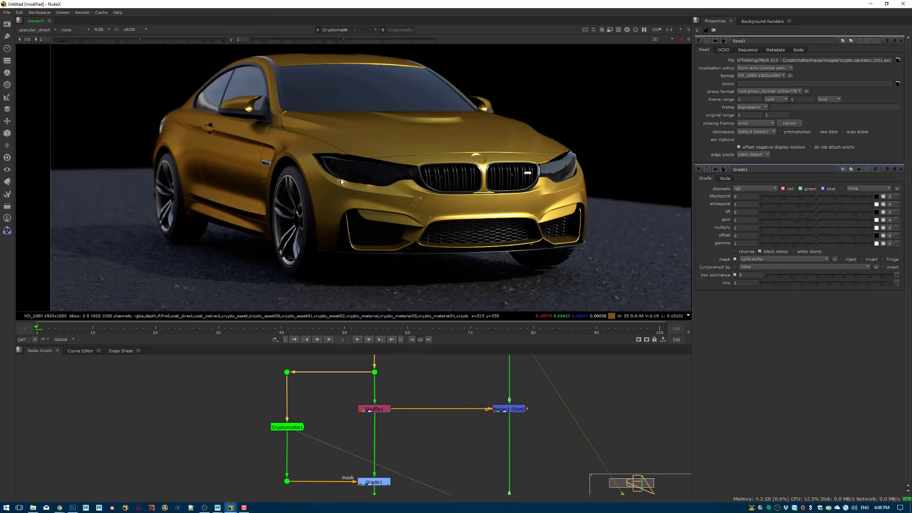
{"action": "left_click", "coordinate": [36, 30]}
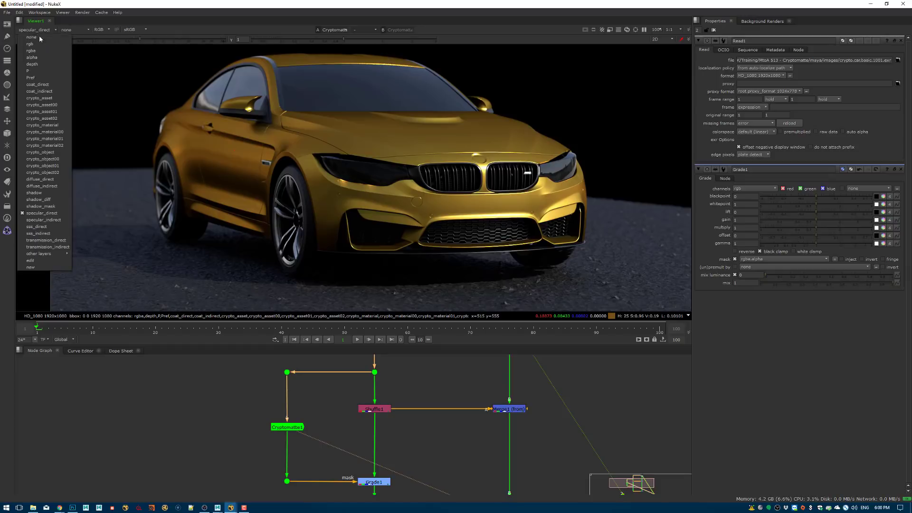
{"action": "left_click", "coordinate": [47, 50]}
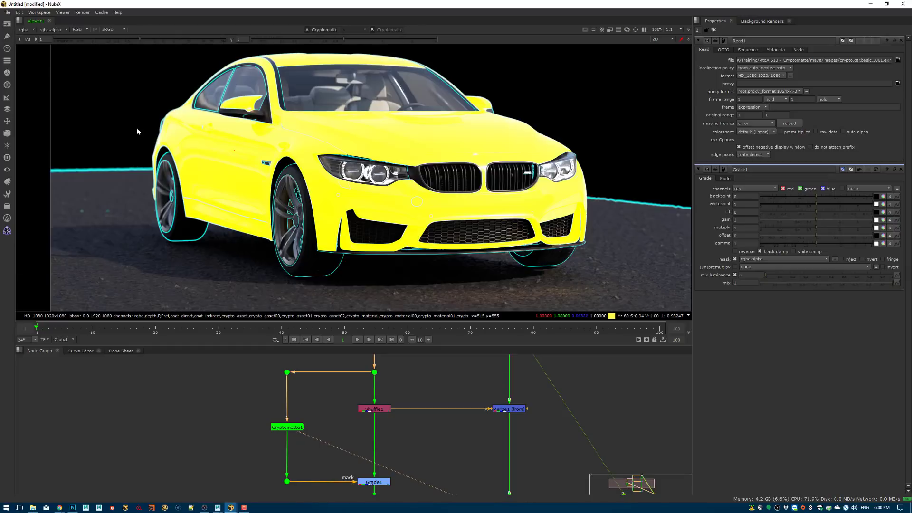
Insert HueShift1 into the pipe between Merge1 and the Plus node and set its hue rotation to -40.
{"action": "middle_click_drag", "start_coordinate": [261, 489], "coordinate": [250, 382]}
{"action": "scroll", "coordinate": [337, 429], "scroll_direction": "down", "scroll_amount": 3}
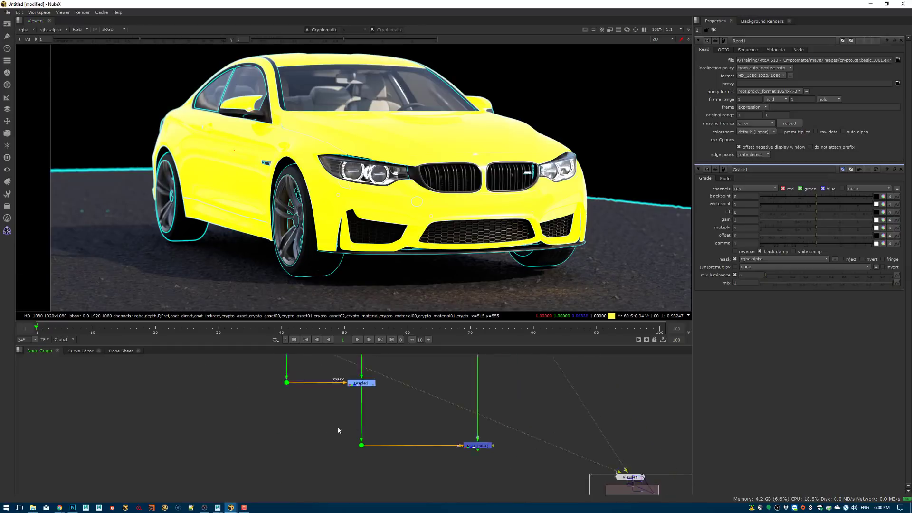
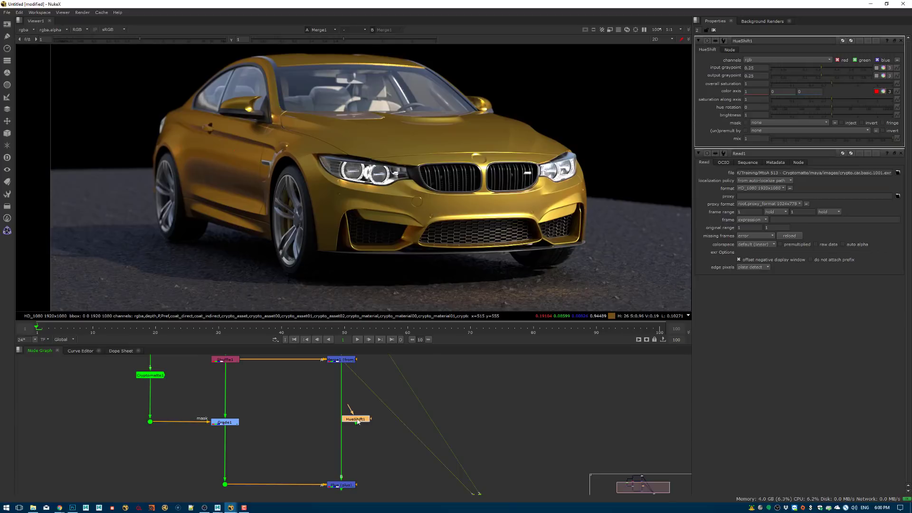
{"action": "left_click_drag", "start_coordinate": [357, 420], "coordinate": [341, 407]}
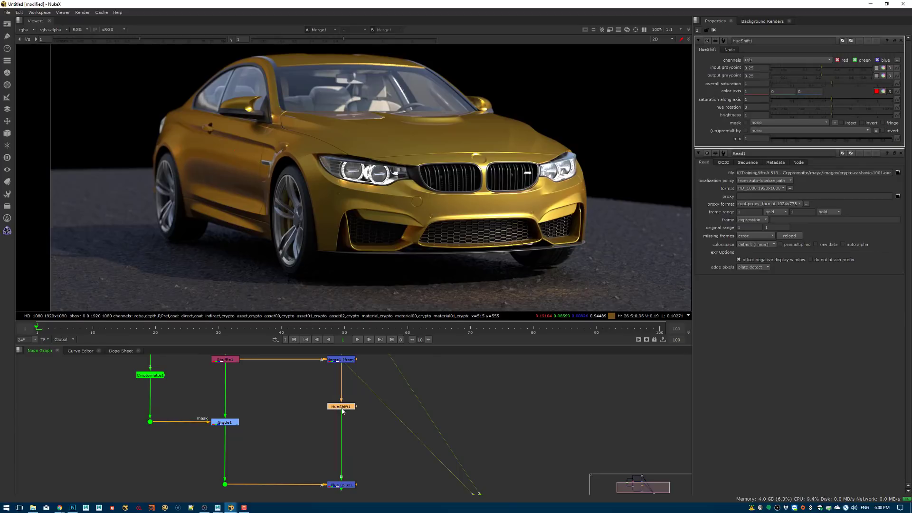
{"action": "key", "text": "1"}
{"action": "mouse_move", "coordinate": [825, 109]}
{"action": "left_mouse_down"}
{"action": "mouse_move", "coordinate": [855, 106]}
{"action": "mouse_move", "coordinate": [819, 105]}
{"action": "left_mouse_up"}
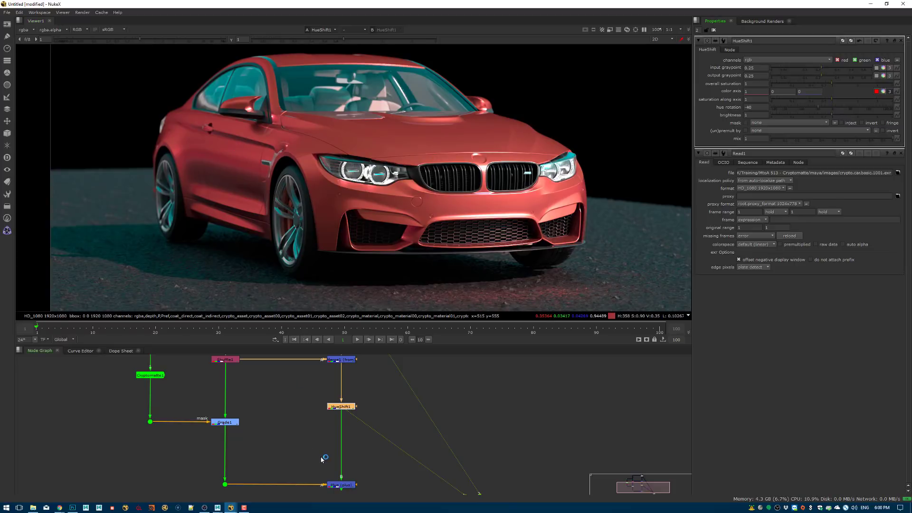
Mask HueShift1 with Cryptomatte1 and switch the node off and on to compare the car paint colours.
{"action": "middle_click_drag", "start_coordinate": [192, 405], "coordinate": [184, 432]}
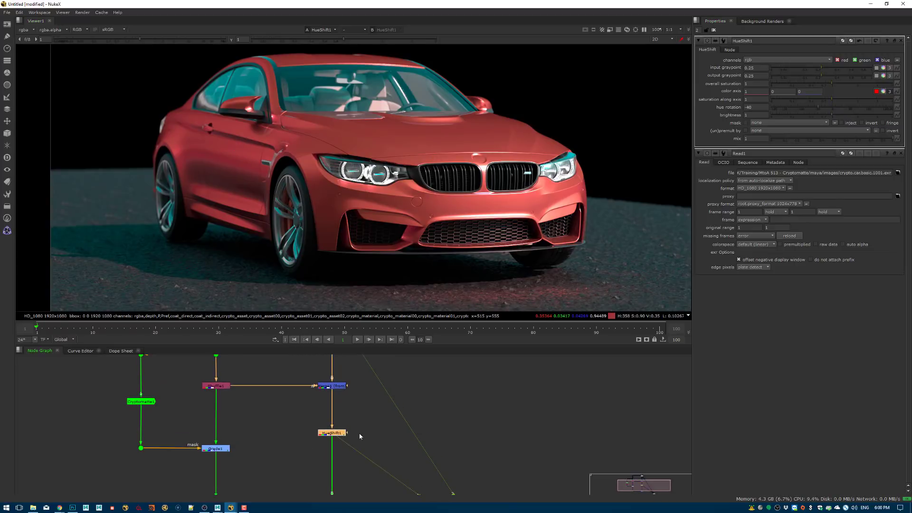
{"action": "left_click_drag", "start_coordinate": [348, 432], "coordinate": [145, 401]}
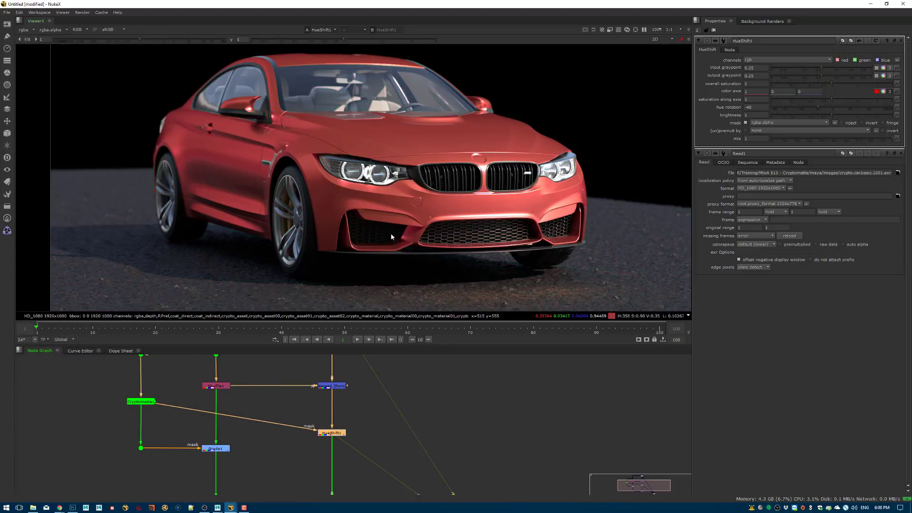
{"action": "scroll", "coordinate": [390, 233], "scroll_direction": "down", "scroll_amount": 1}
{"action": "key", "text": "d"}
{"action": "key", "text": "d"}
{"action": "key", "text": "d"}
{"action": "key", "text": "d"}
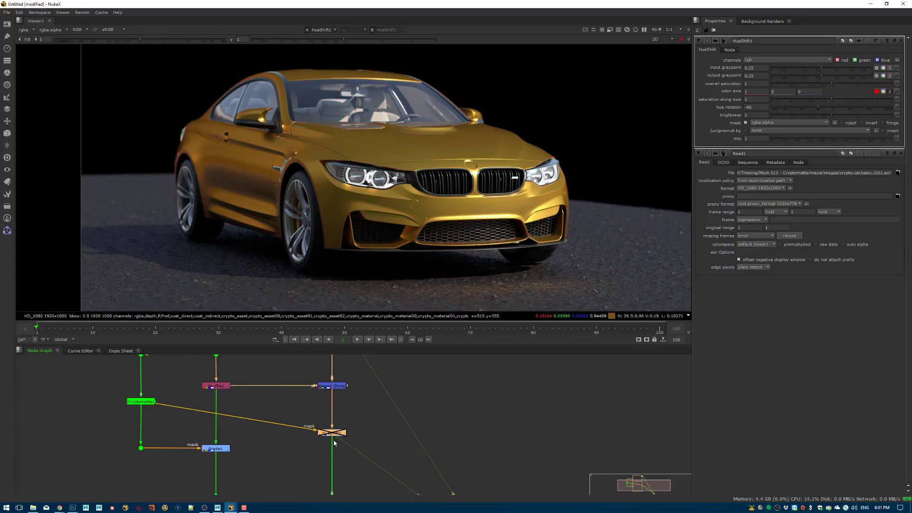
{"action": "key", "text": "d"}
{"action": "key", "text": "d"}
Examine the front bumper's lower edge and the asphalt beneath it in the hue-shifted image.
{"action": "scroll", "coordinate": [485, 237], "scroll_direction": "up", "scroll_amount": 9}
{"action": "middle_click_drag", "start_coordinate": [491, 241], "coordinate": [447, 231]}
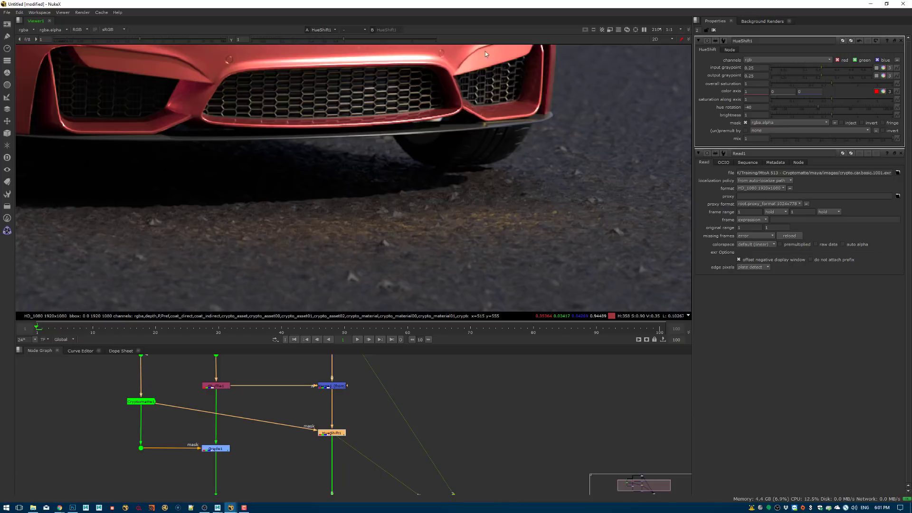
{"action": "scroll", "coordinate": [514, 116], "scroll_direction": "up", "scroll_amount": 4}
{"action": "scroll", "coordinate": [440, 150], "scroll_direction": "down", "scroll_amount": 3}
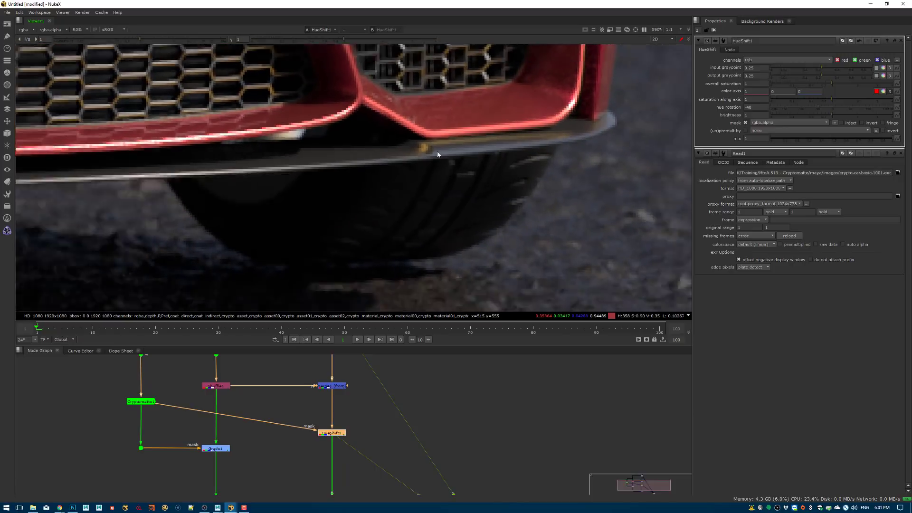
{"action": "scroll", "coordinate": [423, 153], "scroll_direction": "down", "scroll_amount": 5}
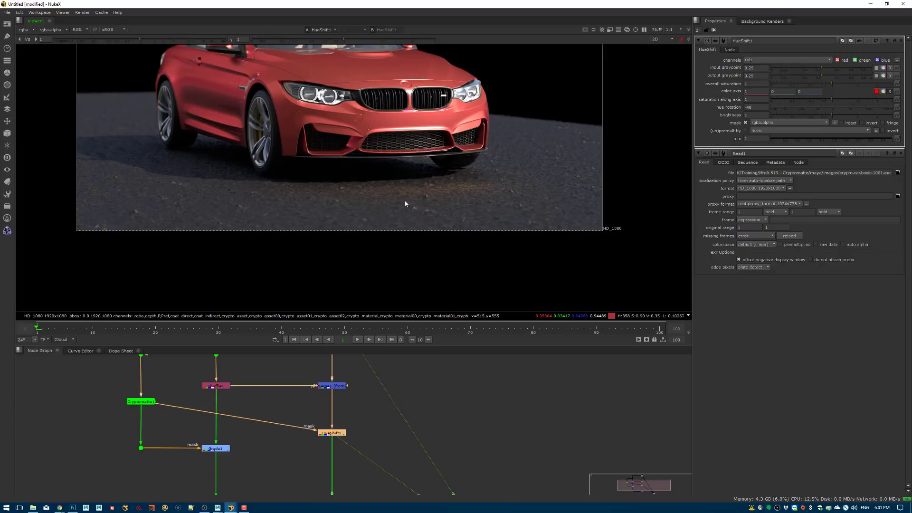
{"action": "middle_click_drag", "start_coordinate": [397, 178], "coordinate": [410, 203]}
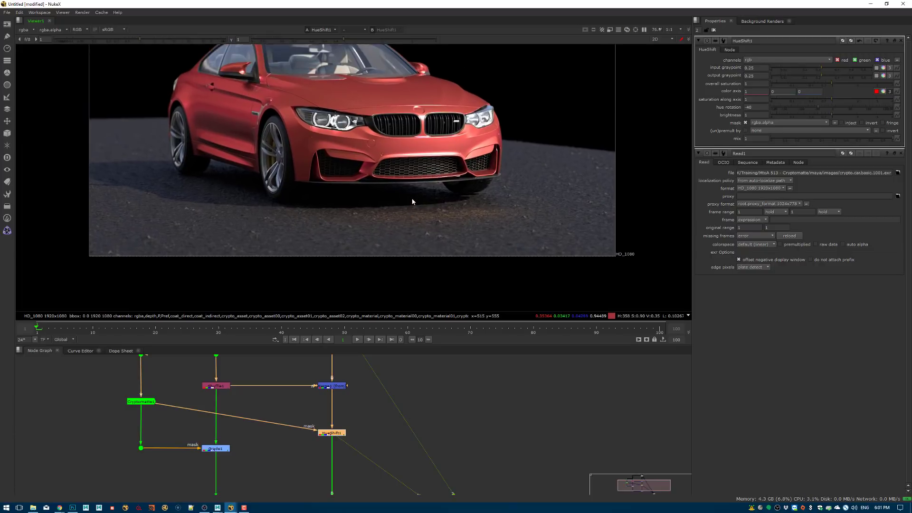
{"action": "scroll", "coordinate": [406, 201], "scroll_direction": "up", "scroll_amount": 2}
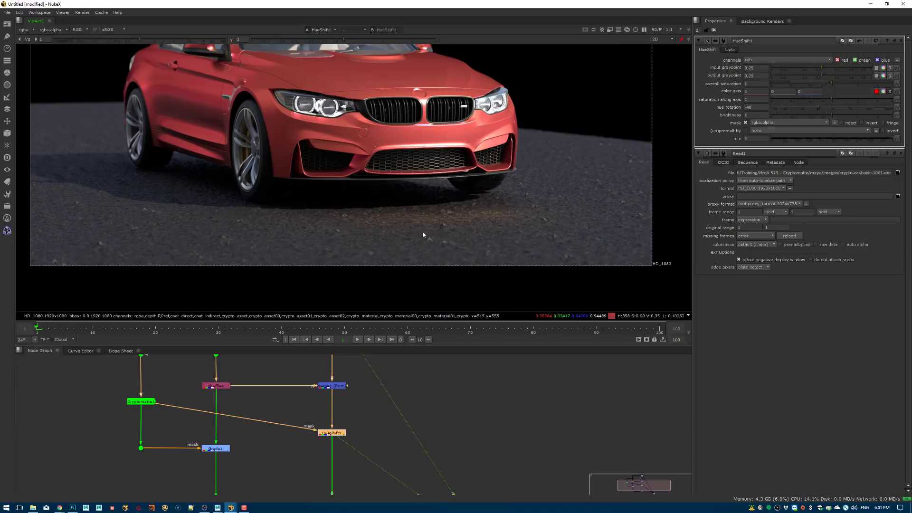
View Read1's specular_indirect layer and examine the reflections on the car and the ground.
{"action": "middle_click_drag", "start_coordinate": [272, 420], "coordinate": [299, 497]}
{"action": "left_click", "coordinate": [374, 386]}
{"action": "left_click", "coordinate": [358, 389]}
{"action": "key", "text": "1"}
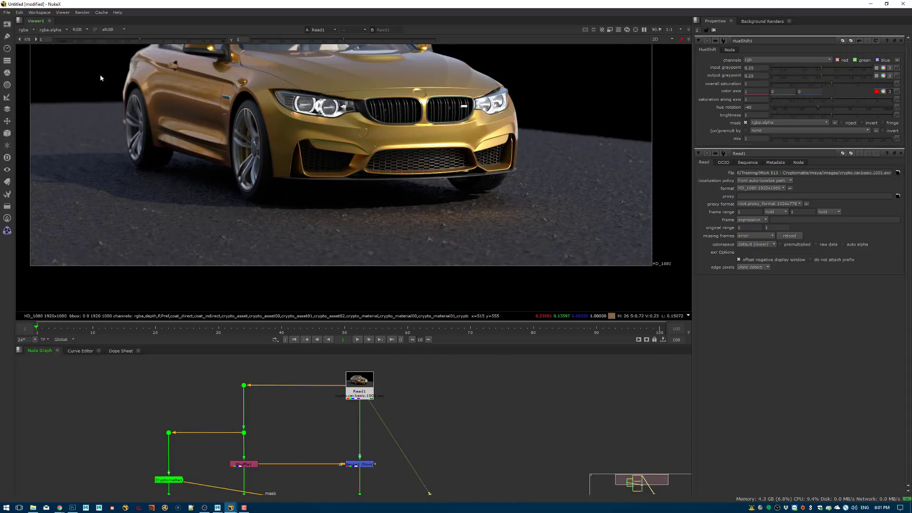
{"action": "left_click", "coordinate": [23, 29]}
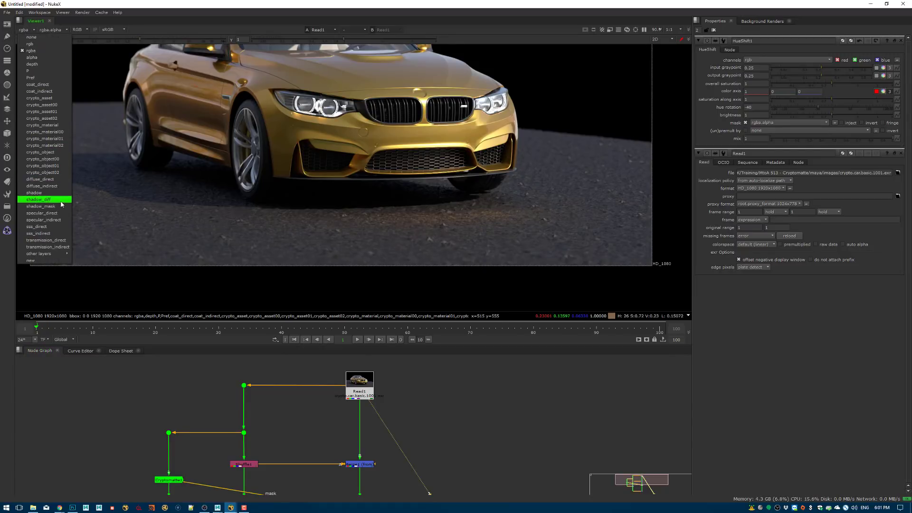
{"action": "left_click", "coordinate": [59, 219]}
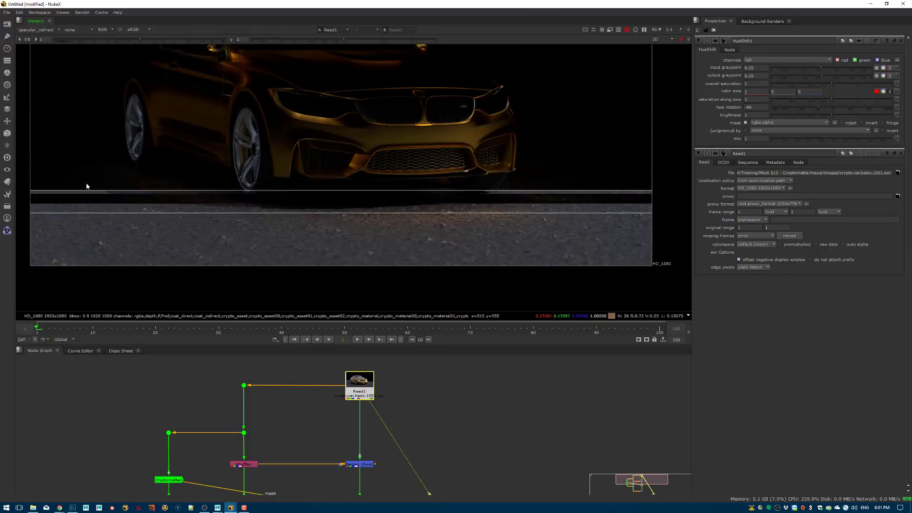
{"action": "middle_click_drag", "start_coordinate": [366, 130], "coordinate": [386, 198]}
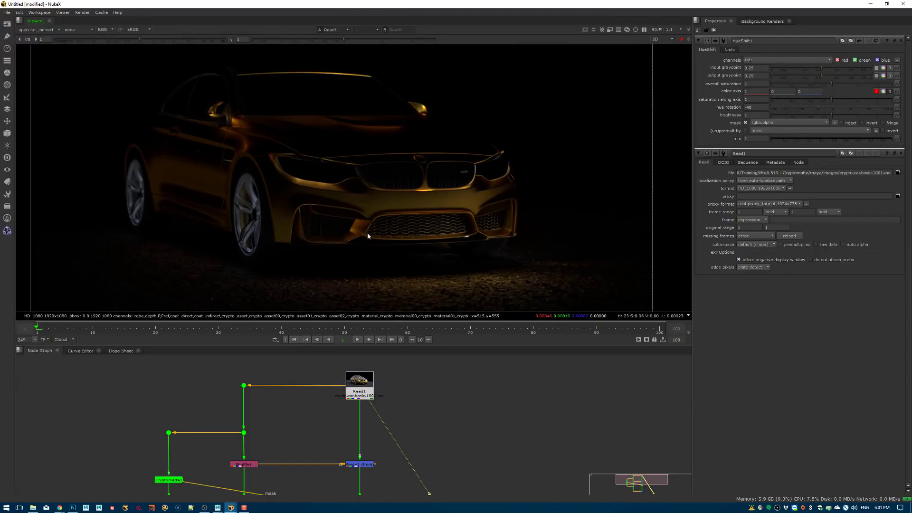
{"action": "middle_click_drag", "start_coordinate": [369, 232], "coordinate": [409, 198]}
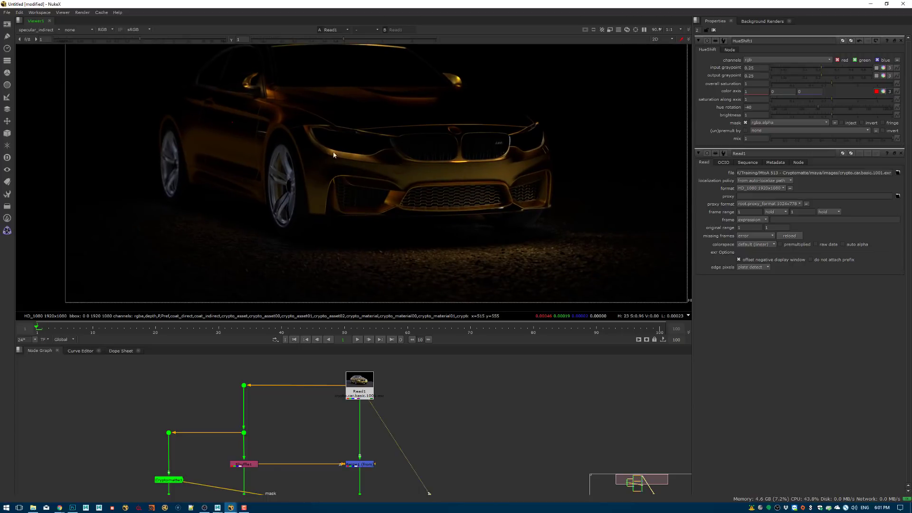
{"action": "mouse_move", "coordinate": [373, 145]}
{"action": "middle_mouse_down"}
{"action": "mouse_move", "coordinate": [354, 240]}
{"action": "mouse_move", "coordinate": [357, 158]}
{"action": "mouse_move", "coordinate": [371, 148]}
{"action": "middle_mouse_up"}
{"action": "scroll", "coordinate": [380, 229], "scroll_direction": "up", "scroll_amount": 2}
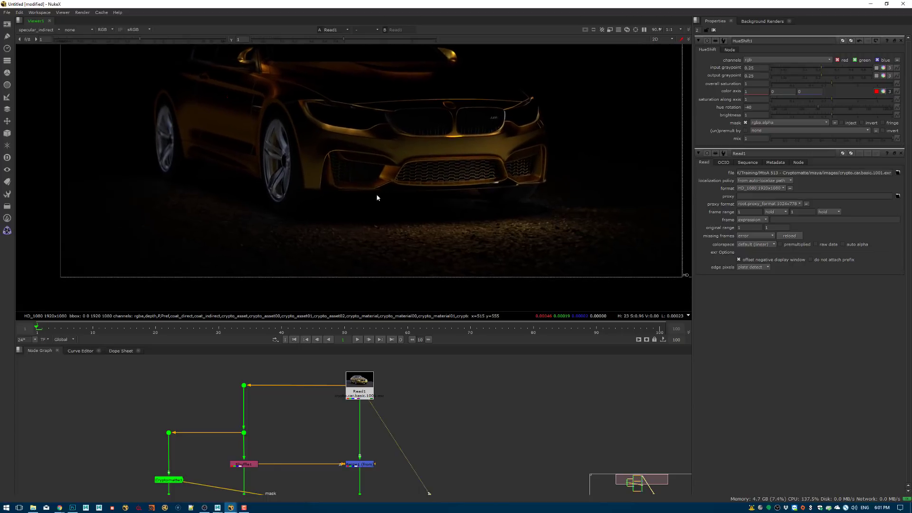
View HueShift1's rgba layer and examine the headlight, front bumper and grille area of the recoloured car.
{"action": "scroll", "coordinate": [380, 185], "scroll_direction": "down", "scroll_amount": 1}
{"action": "scroll", "coordinate": [412, 190], "scroll_direction": "down", "scroll_amount": 1}
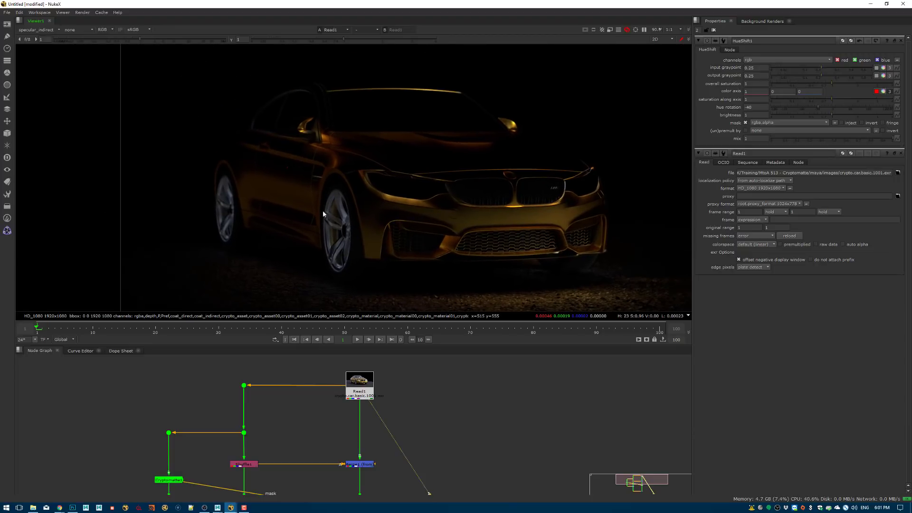
{"action": "middle_click_drag", "start_coordinate": [339, 426], "coordinate": [341, 403]}
{"action": "middle_click_drag", "start_coordinate": [373, 464], "coordinate": [391, 417]}
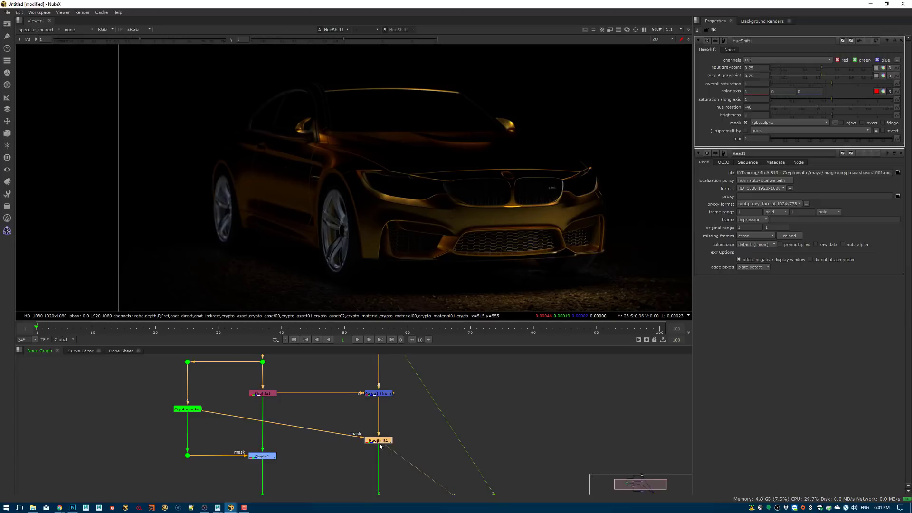
{"action": "left_click", "coordinate": [47, 29]}
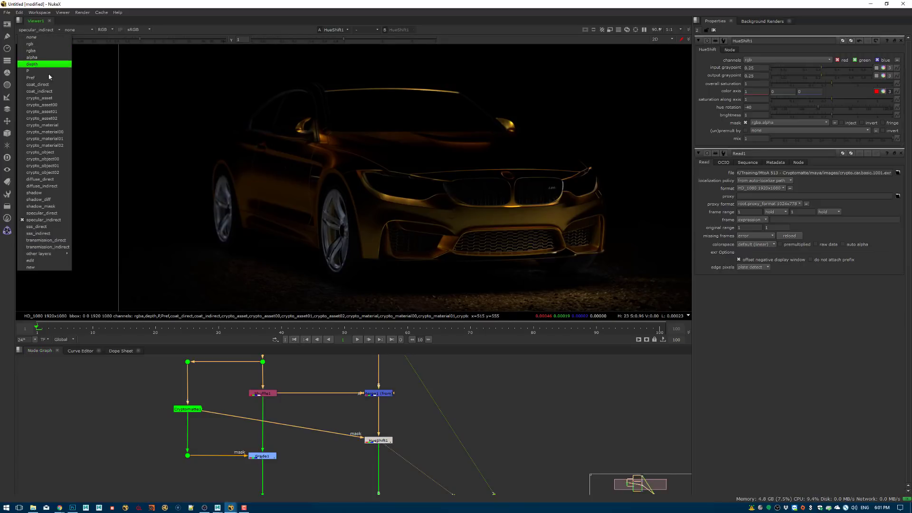
{"action": "left_click", "coordinate": [50, 50]}
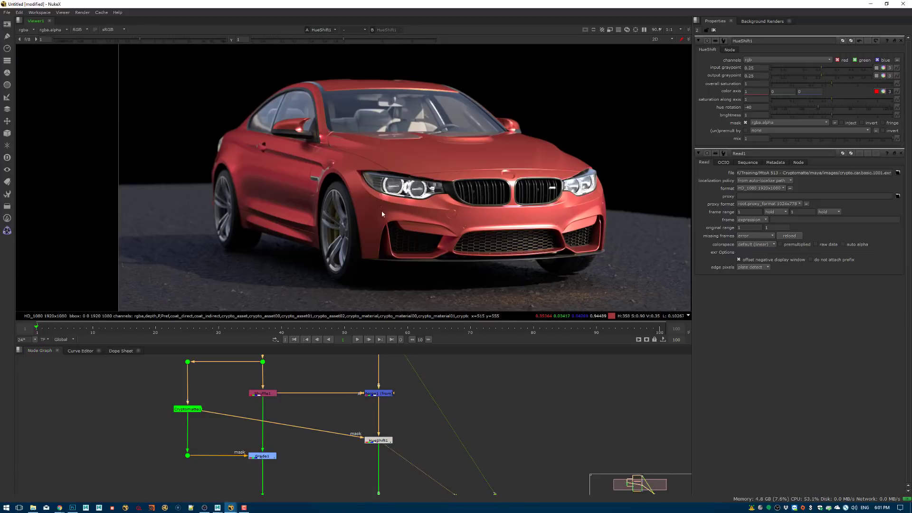
{"action": "middle_click_drag", "start_coordinate": [382, 214], "coordinate": [326, 153]}
{"action": "scroll", "coordinate": [360, 133], "scroll_direction": "up", "scroll_amount": 7}
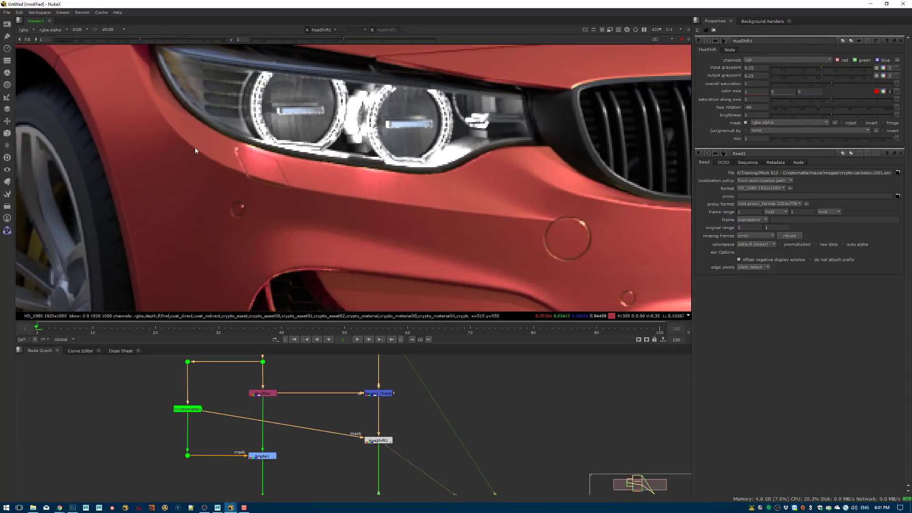
{"action": "scroll", "coordinate": [329, 246], "scroll_direction": "down", "scroll_amount": 7}
{"action": "scroll", "coordinate": [257, 181], "scroll_direction": "up", "scroll_amount": 6}
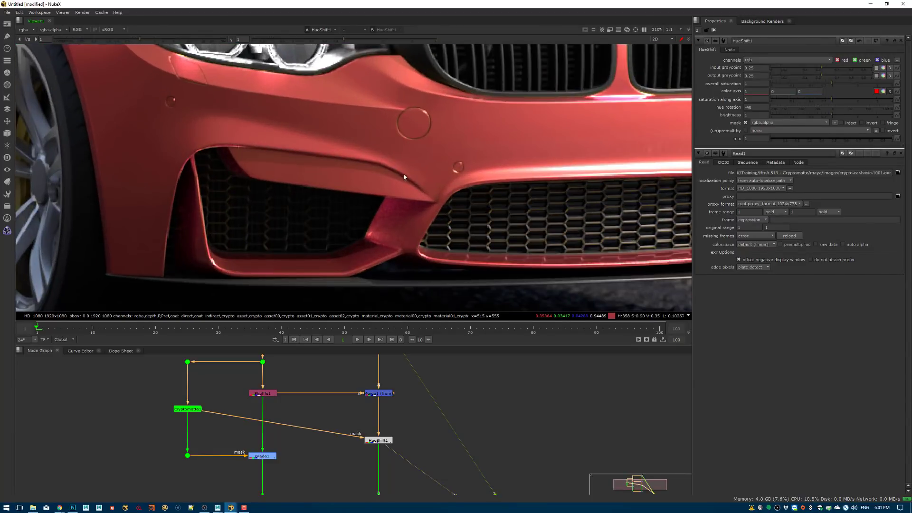
{"action": "key", "text": "f"}
Add a Shuffle node beside the main node branch and connect its input to Read1.
{"action": "middle_click_drag", "start_coordinate": [369, 452], "coordinate": [357, 476]}
{"action": "scroll", "coordinate": [377, 446], "scroll_direction": "down", "scroll_amount": 2}
{"action": "key", "text": "Tab"}
{"action": "type", "text": "shuffle"}
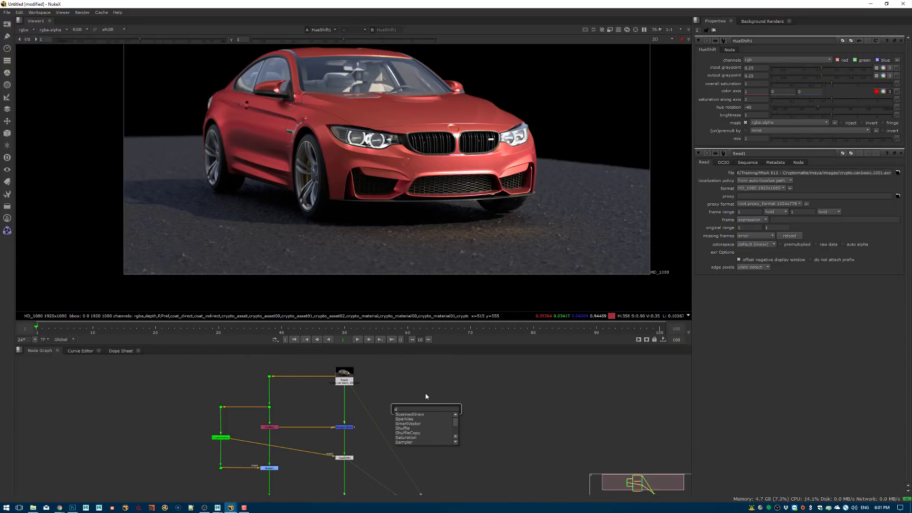
{"action": "key", "text": "Return"}
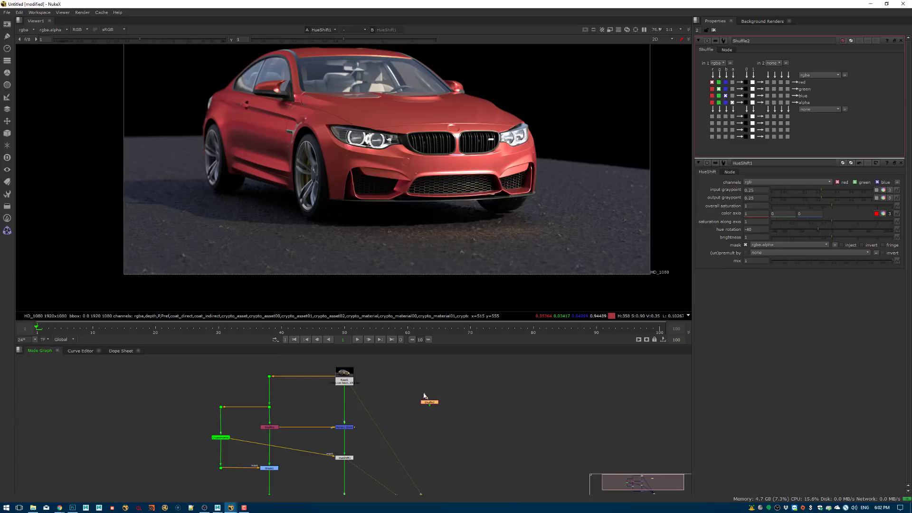
{"action": "left_click_drag", "start_coordinate": [425, 395], "coordinate": [345, 379]}
{"action": "left_click_drag", "start_coordinate": [429, 404], "coordinate": [431, 428]}
Bend Shuffle2's input pipe with a Dot level with Read1, view Shuffle2 and set its first input layer to specular_indirect.
{"action": "left_click_drag", "start_coordinate": [392, 406], "coordinate": [430, 376], "text": "ctrl"}
{"action": "left_click", "coordinate": [430, 427]}
{"action": "key", "text": "1"}
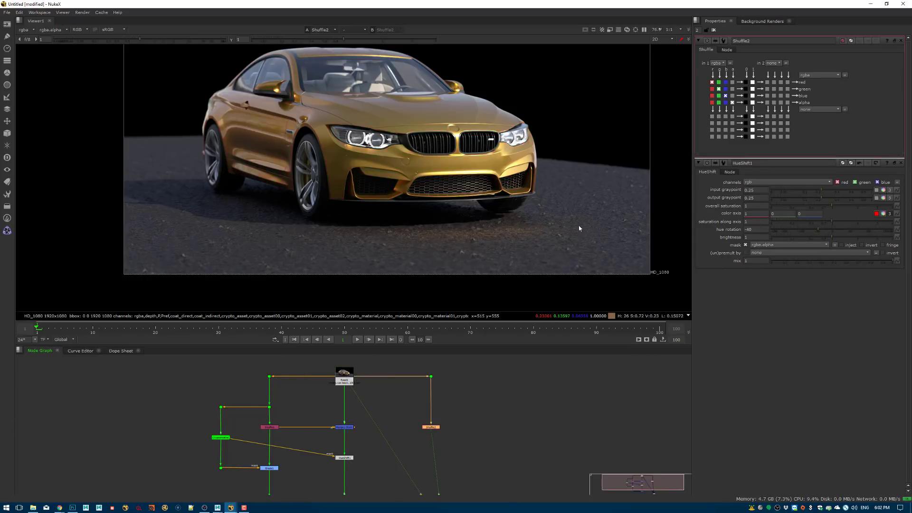
{"action": "left_click", "coordinate": [723, 63]}
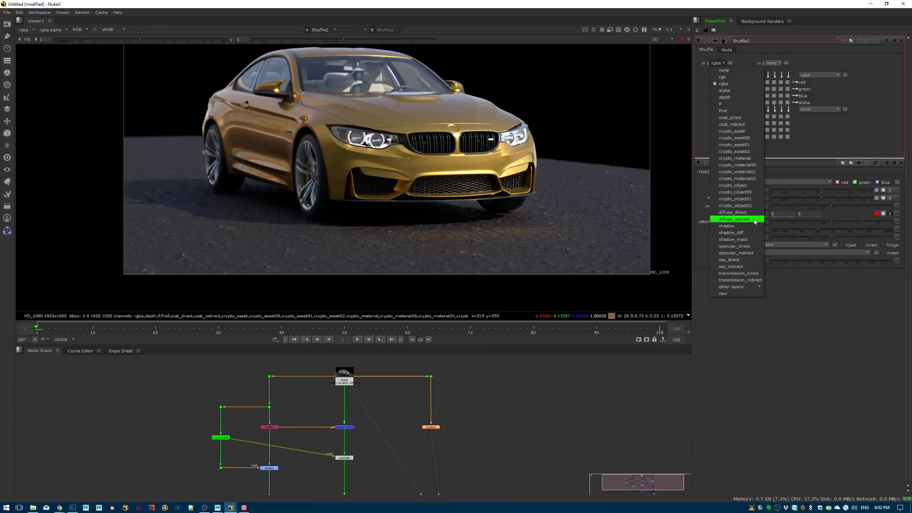
{"action": "left_click", "coordinate": [736, 253]}
Insert a copy of the Merge1 from node between Merge1 and HueShift1, connect its A input to Shuffle2 and view it.
{"action": "middle_click_drag", "start_coordinate": [454, 364], "coordinate": [401, 423]}
{"action": "left_click_drag", "start_coordinate": [368, 432], "coordinate": [369, 468]}
{"action": "left_click", "coordinate": [368, 379]}
{"action": "key", "text": "ctrl+c"}
{"action": "left_click", "coordinate": [389, 404]}
{"action": "key", "text": "ctrl+v"}
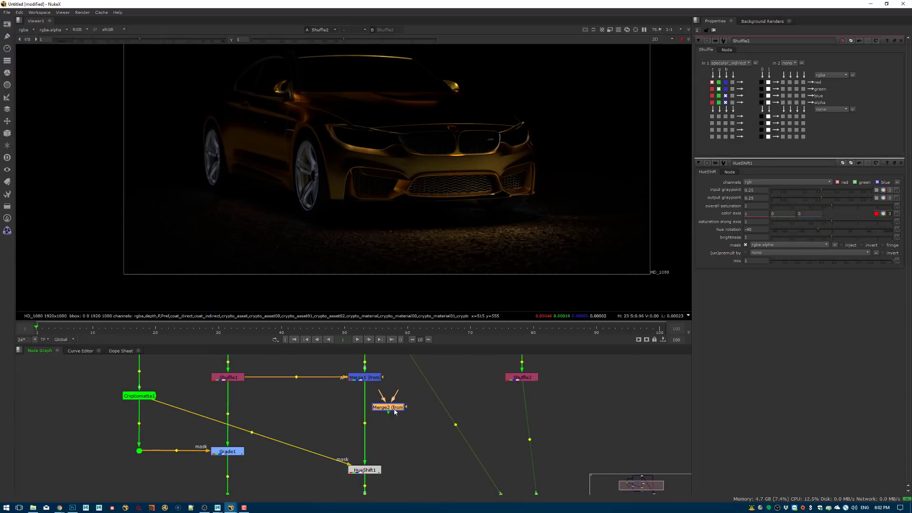
{"action": "left_click_drag", "start_coordinate": [388, 407], "coordinate": [523, 378]}
{"action": "key", "text": "1"}
{"action": "double_click", "coordinate": [367, 416]}
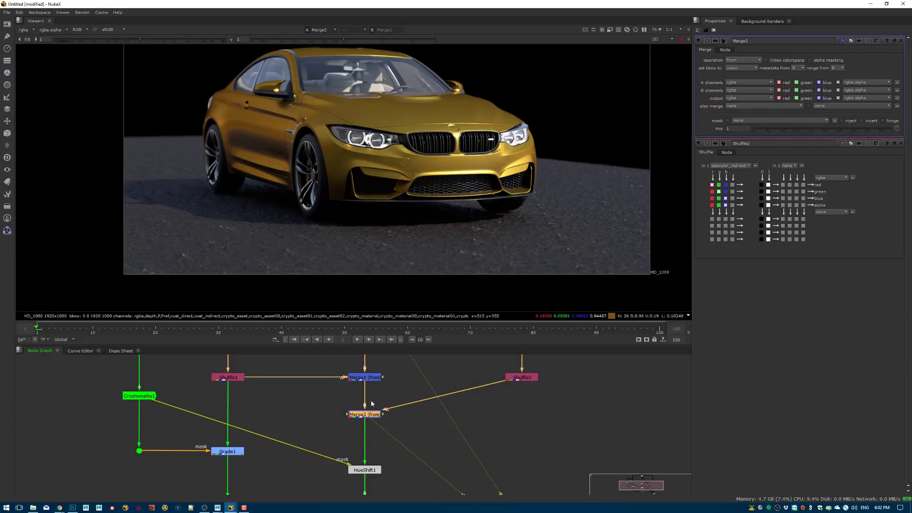
Tidy the main branch by moving Merge2 up close beneath Merge1 and HueShift1 up beneath Merge2.
{"action": "left_click_drag", "start_coordinate": [370, 414], "coordinate": [371, 395]}
{"action": "middle_click_drag", "start_coordinate": [373, 423], "coordinate": [387, 354]}
{"action": "left_click_drag", "start_coordinate": [382, 398], "coordinate": [383, 362]}
Add a Plus merge node and insert it into the pipe between HueShift1 and the existing Plus node.
{"action": "left_click", "coordinate": [408, 456]}
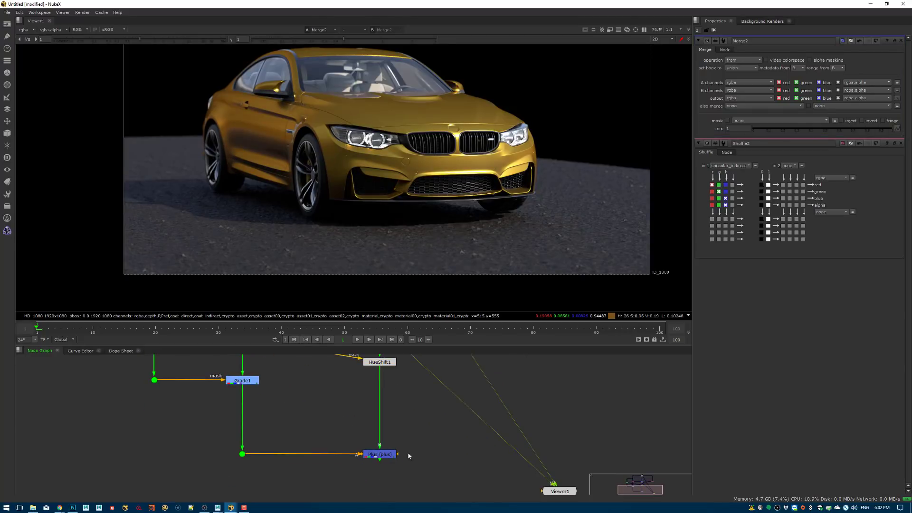
{"action": "key", "text": "Tab"}
{"action": "type", "text": "plus"}
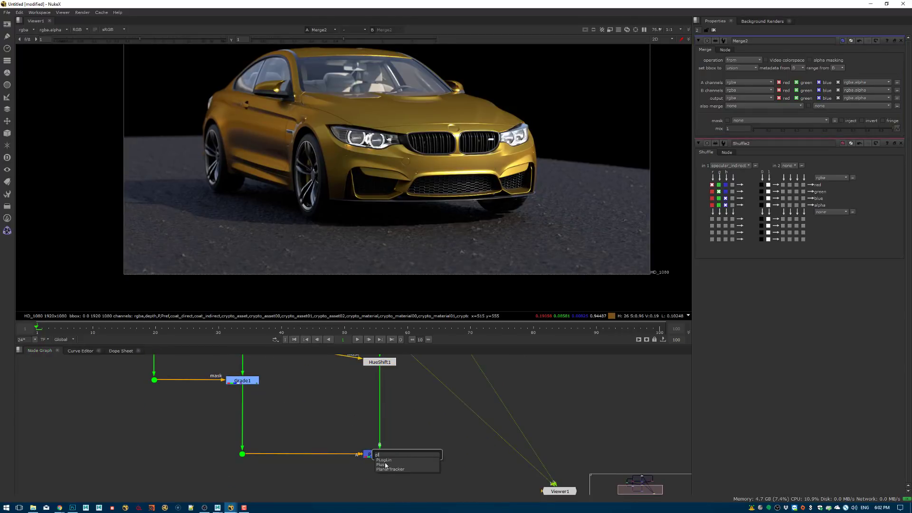
{"action": "key", "text": "Return"}
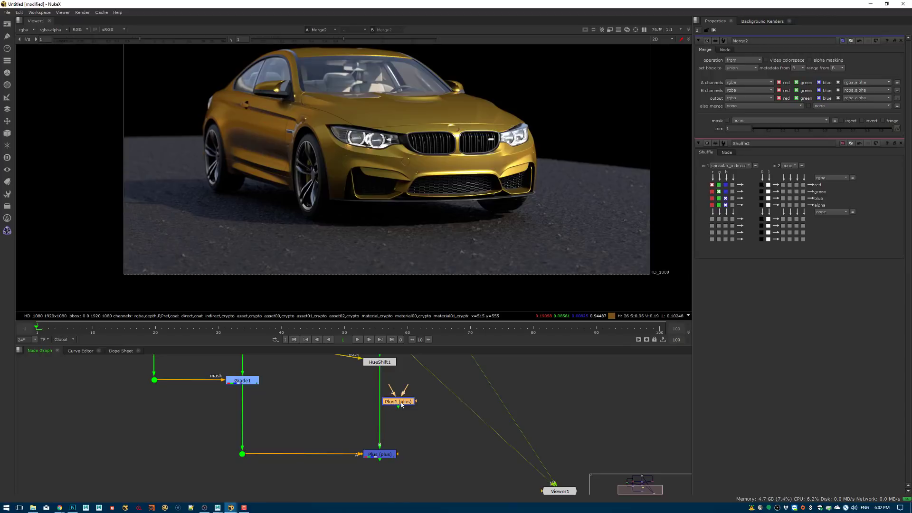
{"action": "left_click_drag", "start_coordinate": [397, 403], "coordinate": [379, 435]}
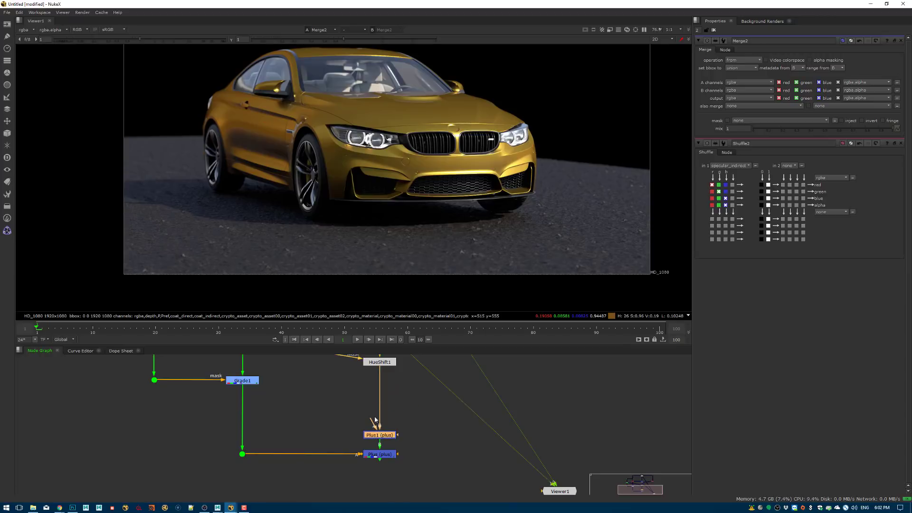
Align Shuffle2 with Merge2 and connect Plus1's A input to Shuffle2 through a Dot level with Plus1.
{"action": "middle_click_drag", "start_coordinate": [455, 372], "coordinate": [423, 421]}
{"action": "left_click_drag", "start_coordinate": [510, 363], "coordinate": [503, 379]}
{"action": "key", "text": "1"}
{"action": "left_click", "coordinate": [504, 381]}
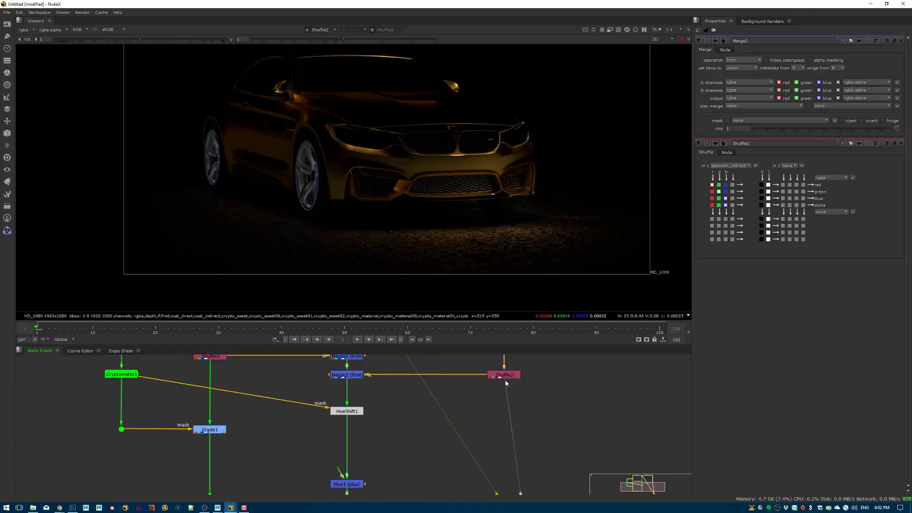
{"action": "middle_click_drag", "start_coordinate": [425, 406], "coordinate": [405, 383]}
{"action": "left_click", "coordinate": [322, 448]}
{"action": "middle_click_drag", "start_coordinate": [478, 403], "coordinate": [420, 387]}
{"action": "left_click", "coordinate": [461, 400]}
{"action": "left_click_drag", "start_coordinate": [376, 395], "coordinate": [462, 445], "text": "ctrl"}
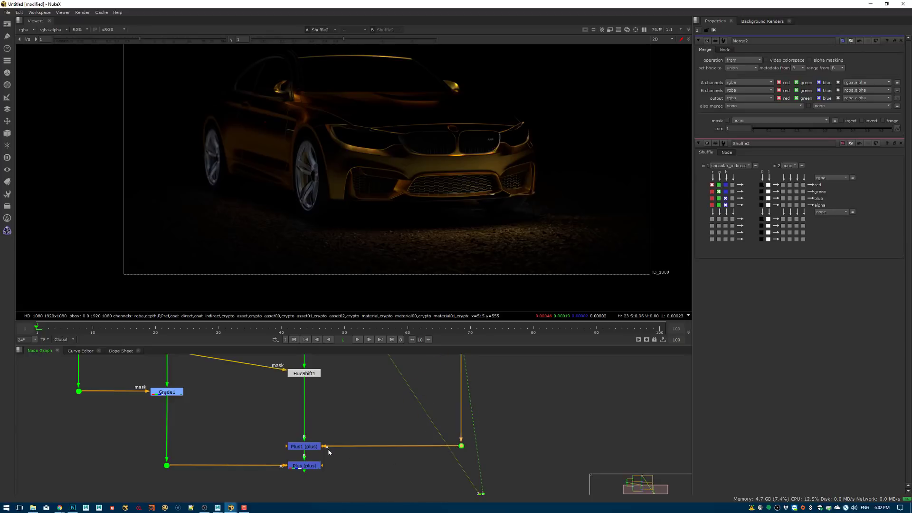
View the Plus, Merge1, Merge2 and Shuffle2 nodes in turn to compare the recombined image with the subtracted specular layers.
{"action": "left_click", "coordinate": [304, 466]}
{"action": "key", "text": "1"}
{"action": "middle_click_drag", "start_coordinate": [447, 379], "coordinate": [479, 421]}
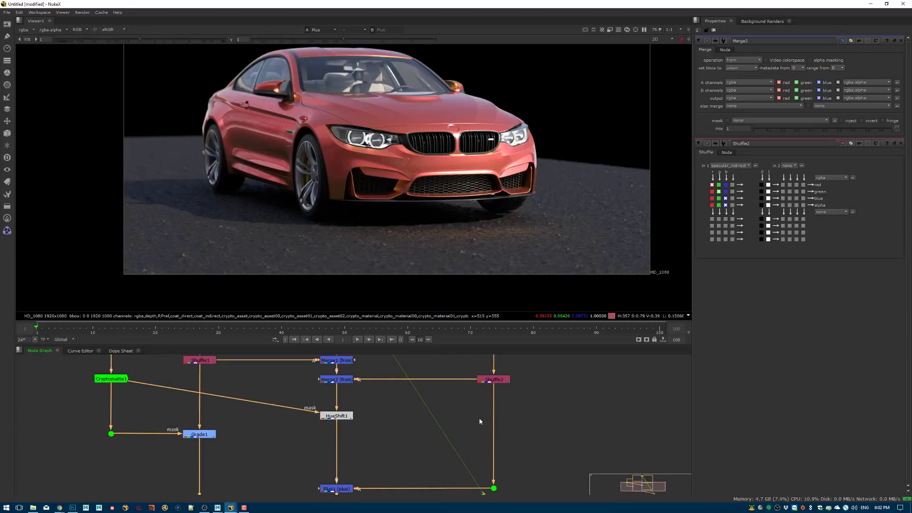
{"action": "middle_click_drag", "start_coordinate": [487, 384], "coordinate": [463, 429]}
{"action": "left_click", "coordinate": [316, 406]}
{"action": "key", "text": "1"}
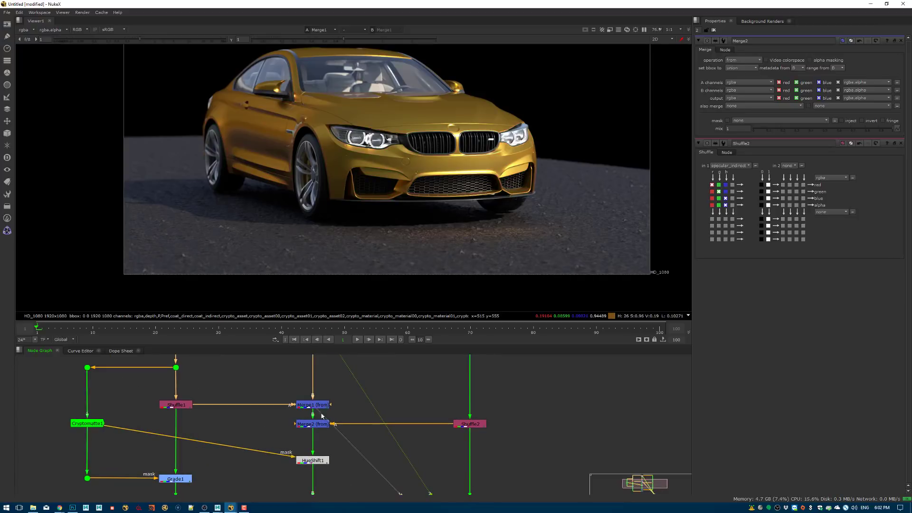
{"action": "key", "text": "1"}
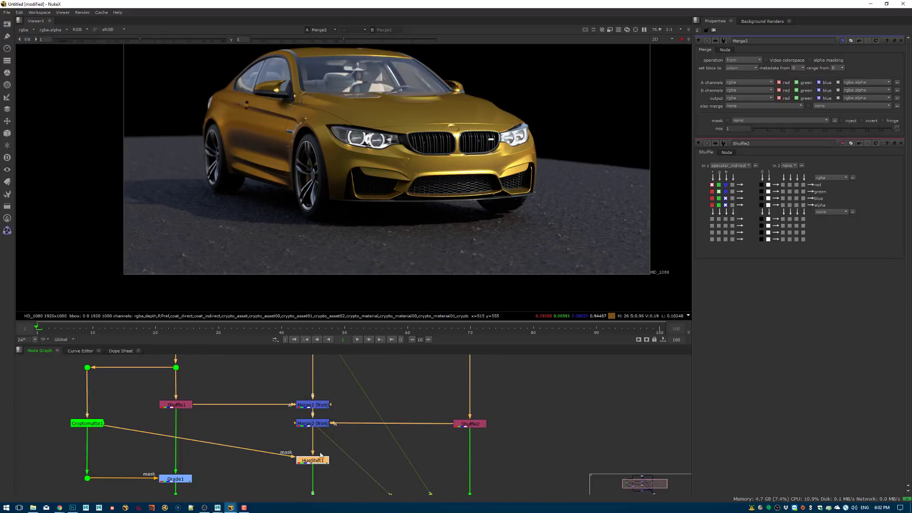
{"action": "middle_click_drag", "start_coordinate": [399, 443], "coordinate": [385, 400]}
{"action": "left_click", "coordinate": [463, 384]}
{"action": "key", "text": "1"}
Insert a copy of HueShift1 beneath Shuffle2 in the specular_indirect branch and view its output.
{"action": "left_click", "coordinate": [304, 419]}
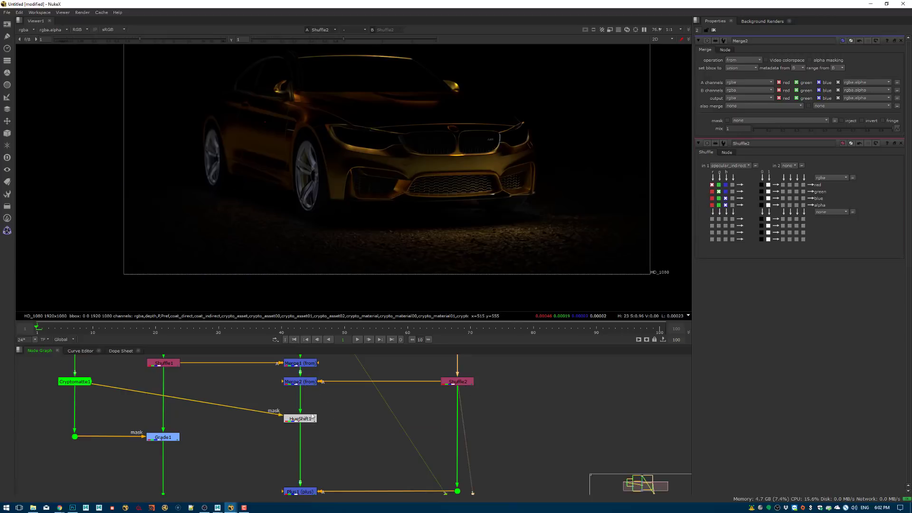
{"action": "key", "text": "ctrl+c"}
{"action": "key", "text": "ctrl+v"}
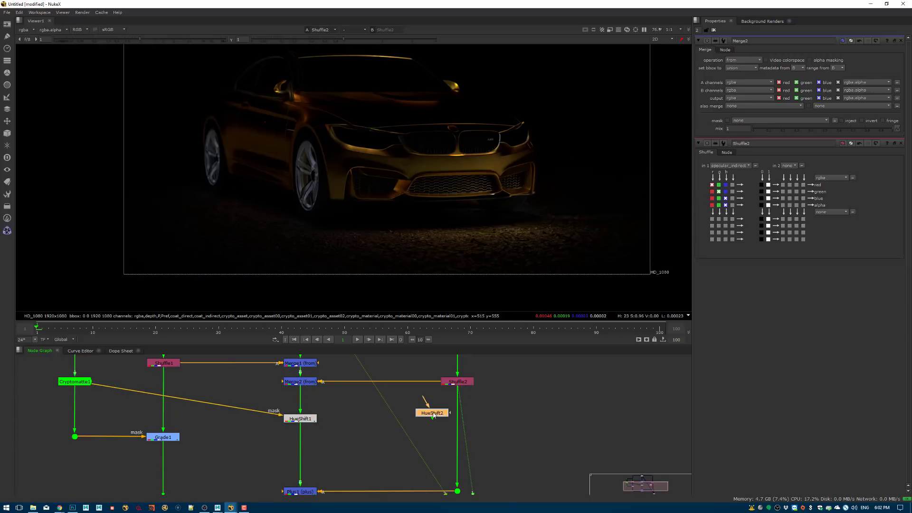
{"action": "left_click_drag", "start_coordinate": [433, 416], "coordinate": [472, 419]}
{"action": "key", "text": "1"}
{"action": "left_click", "coordinate": [460, 426]}
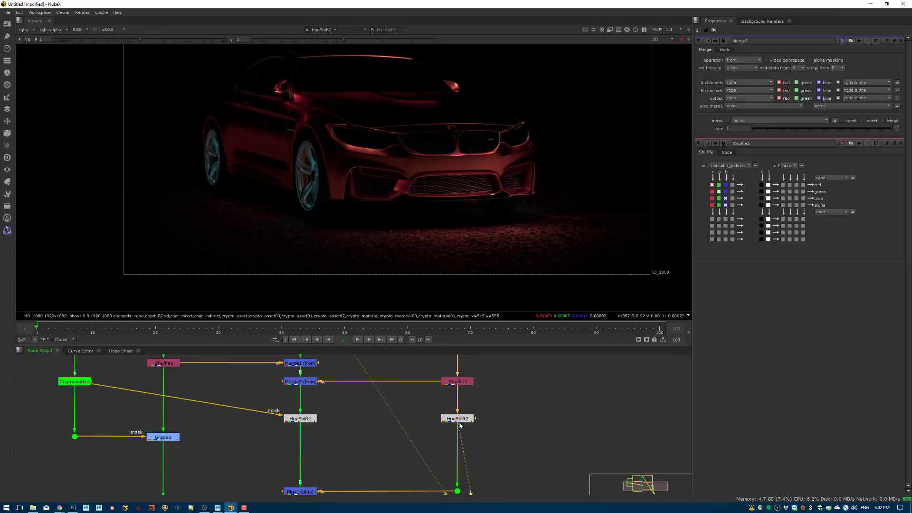
Compare Shuffle2's output with HueShift2's output, checking the hue on the wheels and asphalt.
{"action": "middle_click_drag", "start_coordinate": [433, 149], "coordinate": [426, 175]}
{"action": "left_click", "coordinate": [460, 382]}
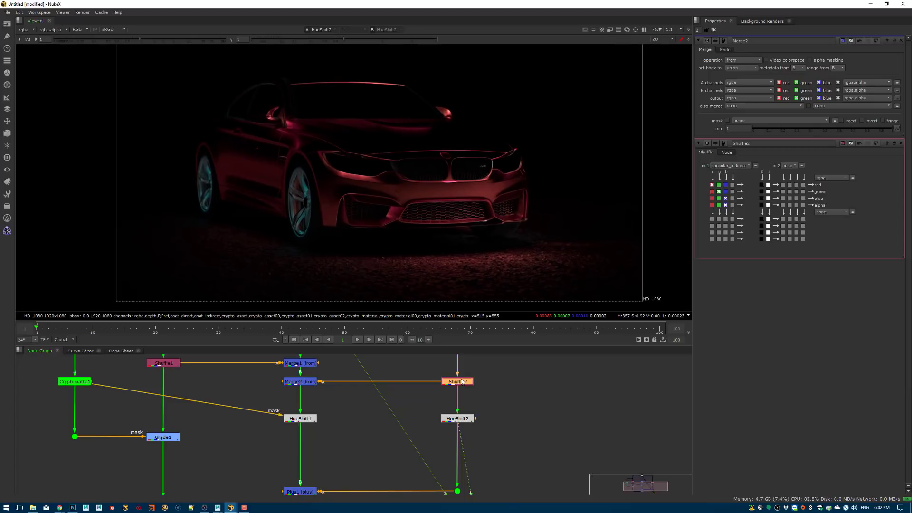
{"action": "key", "text": "1"}
{"action": "key", "text": "Down"}
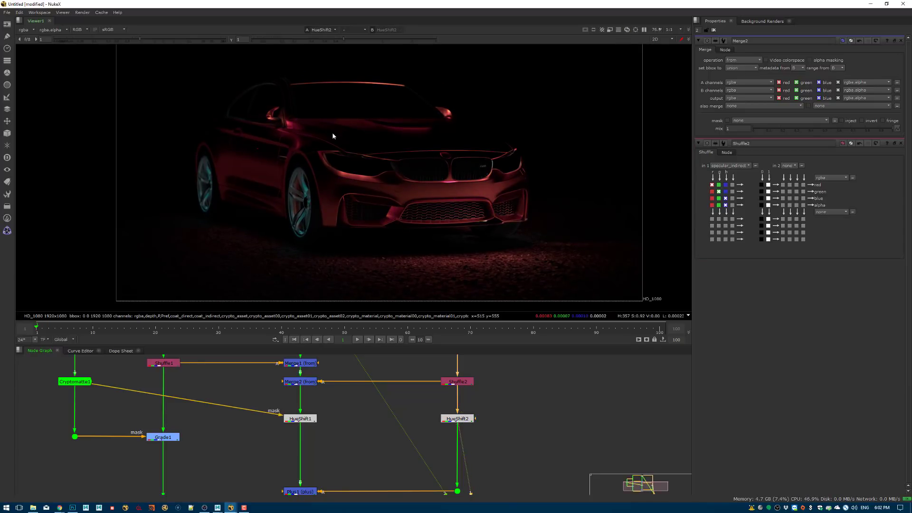
Add a second Cryptomatte node beside the specular_indirect branch.
{"action": "scroll", "coordinate": [404, 439], "scroll_direction": "down", "scroll_amount": 4}
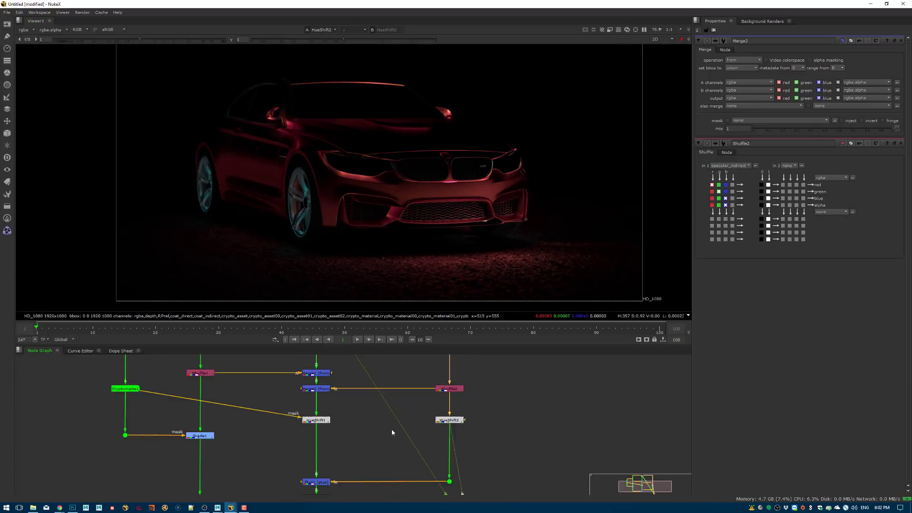
{"action": "scroll", "coordinate": [402, 425], "scroll_direction": "down", "scroll_amount": 3}
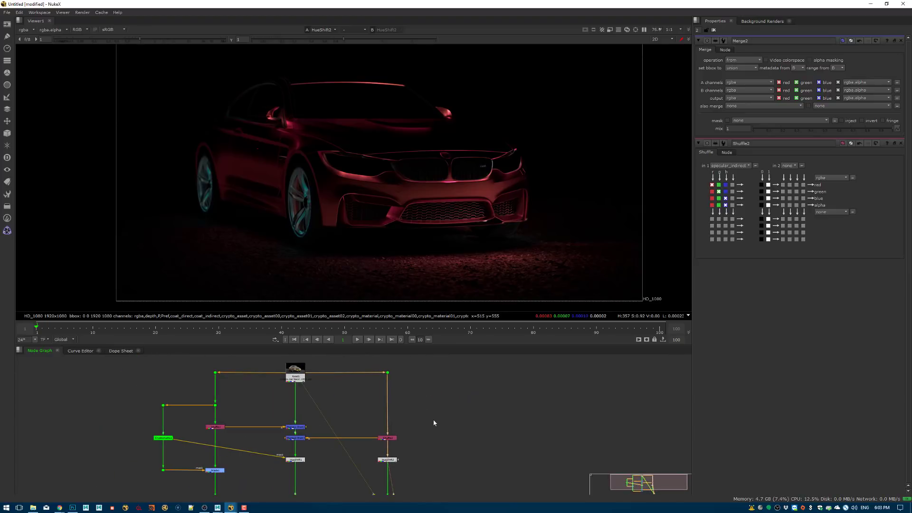
{"action": "key", "text": "Tab"}
{"action": "type", "text": "cre"}
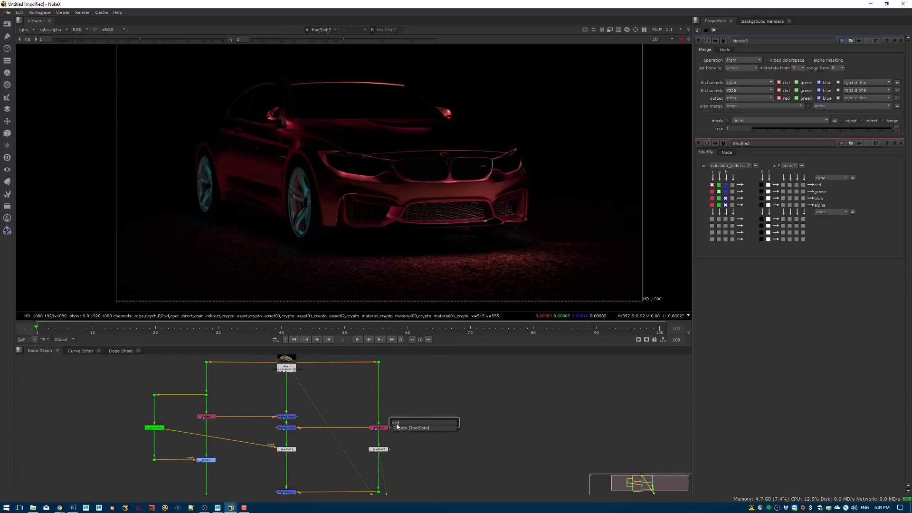
{"action": "key", "text": "BackSpace"}
{"action": "left_click", "coordinate": [414, 447]}
{"action": "scroll", "coordinate": [425, 419], "scroll_direction": "up", "scroll_amount": 2}
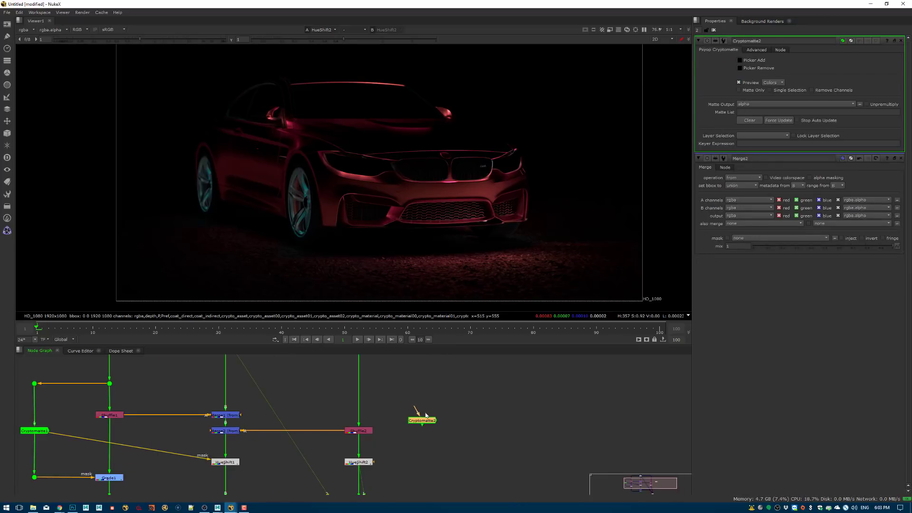
Connect Cryptomatte2 to the Dot above Shuffle2 through a new corner Dot and align it level with Shuffle2.
{"action": "middle_click_drag", "start_coordinate": [424, 414], "coordinate": [424, 447]}
{"action": "scroll", "coordinate": [414, 446], "scroll_direction": "down", "scroll_amount": 2}
{"action": "left_click_drag", "start_coordinate": [417, 448], "coordinate": [374, 392]}
{"action": "left_click_drag", "start_coordinate": [397, 422], "coordinate": [423, 393], "text": "ctrl"}
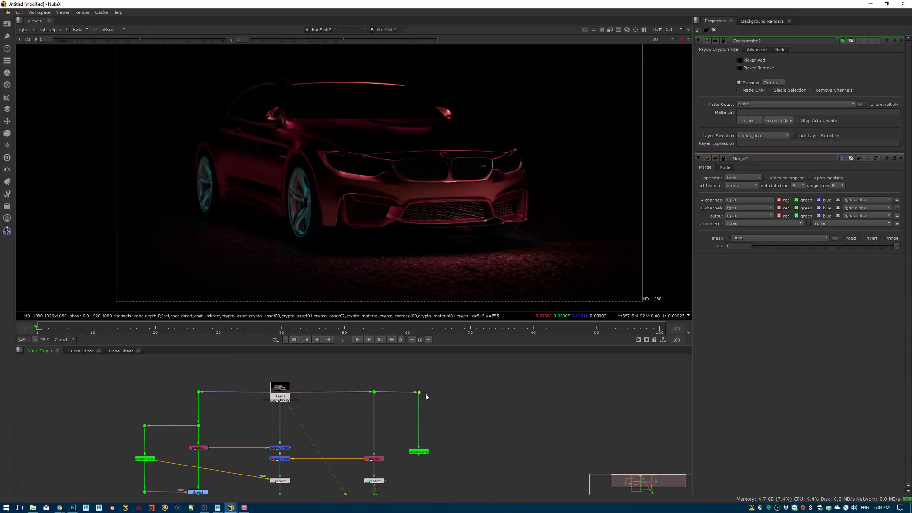
{"action": "left_click_drag", "start_coordinate": [418, 451], "coordinate": [420, 459]}
View Cryptomatte2, set its layer selection to crypto_material and add the wheel rim material to its matte list.
{"action": "key", "text": "1"}
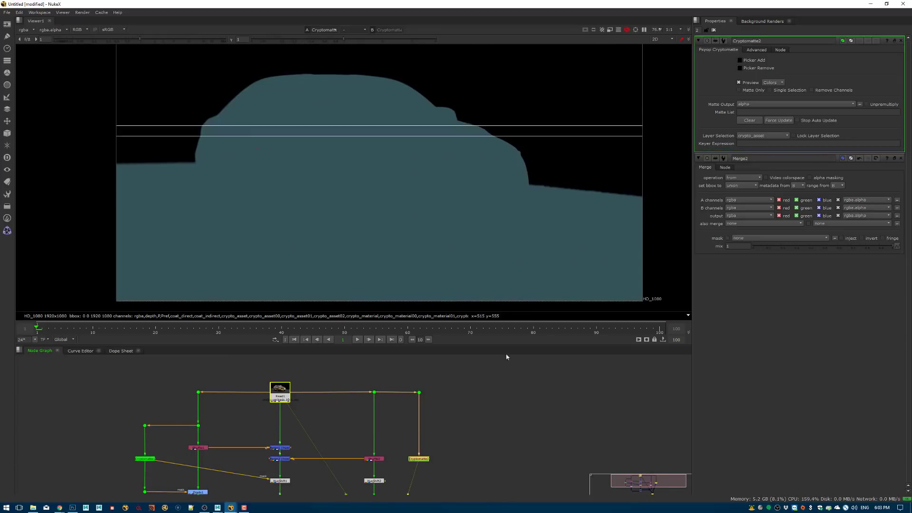
{"action": "left_click", "coordinate": [761, 136]}
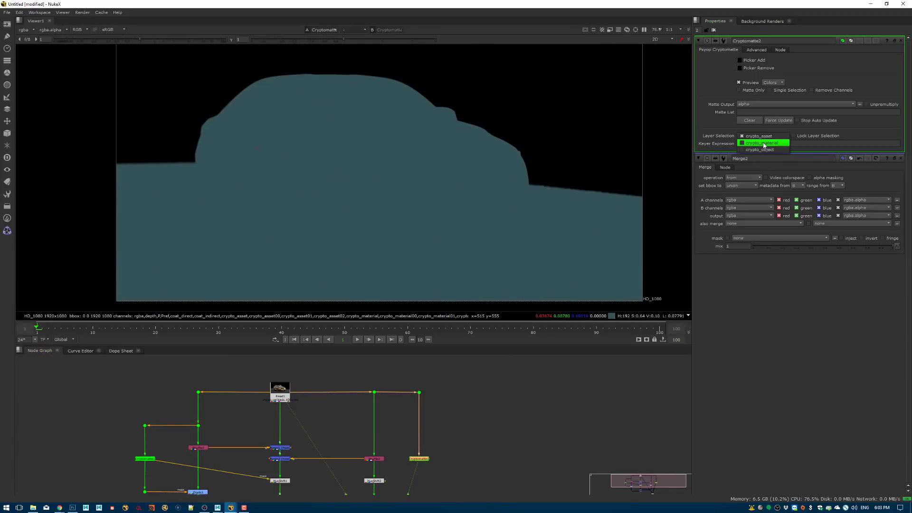
{"action": "left_click", "coordinate": [765, 144]}
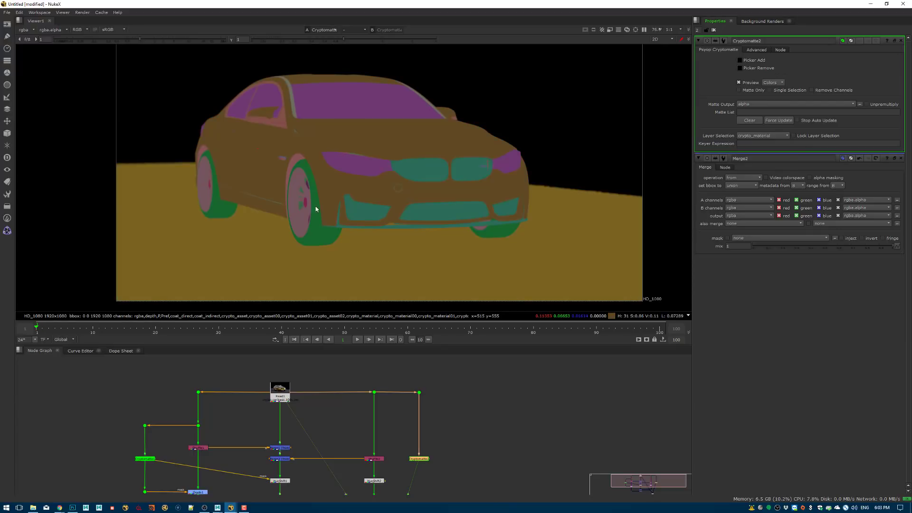
{"action": "left_click", "coordinate": [739, 60]}
{"action": "left_click", "coordinate": [303, 228], "text": "ctrl"}
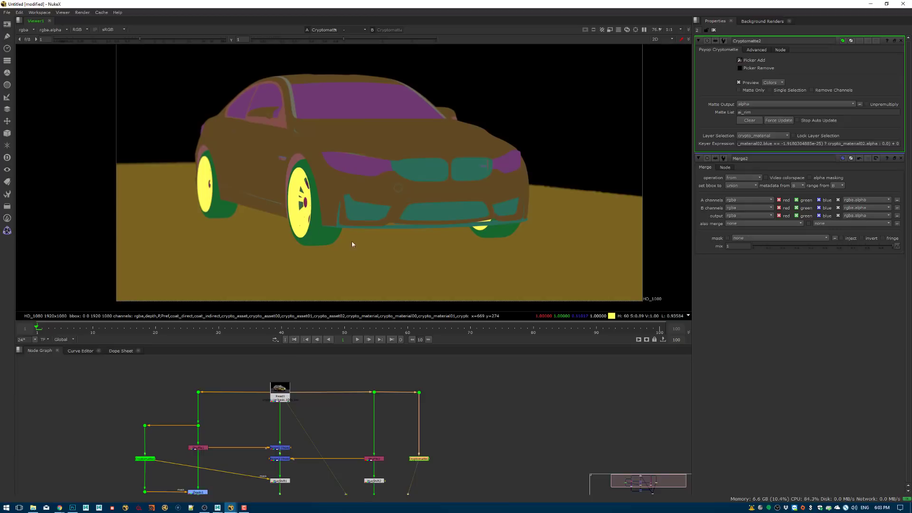
Connect HueShift2's mask input to Cryptomatte2 and view HueShift2's output.
{"action": "middle_click_drag", "start_coordinate": [415, 242], "coordinate": [415, 222]}
{"action": "key", "text": "a"}
{"action": "key", "text": "a"}
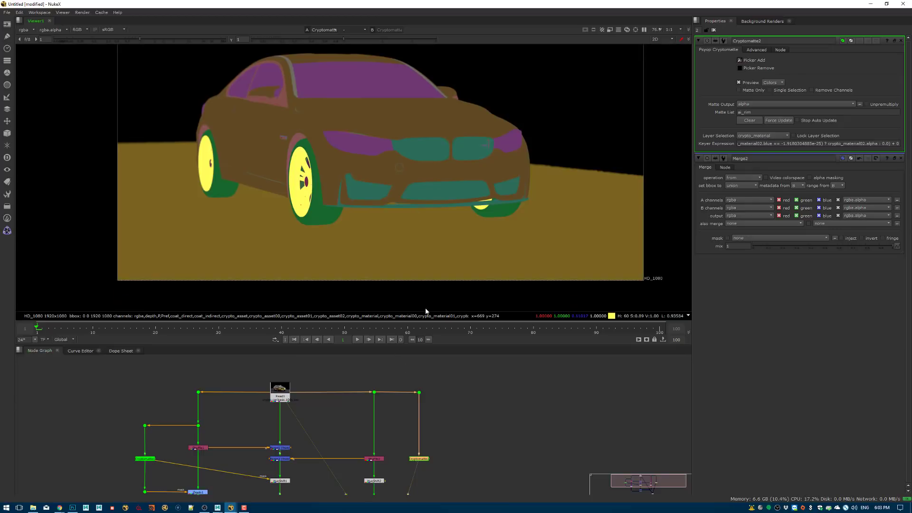
{"action": "scroll", "coordinate": [380, 461], "scroll_direction": "up", "scroll_amount": 3}
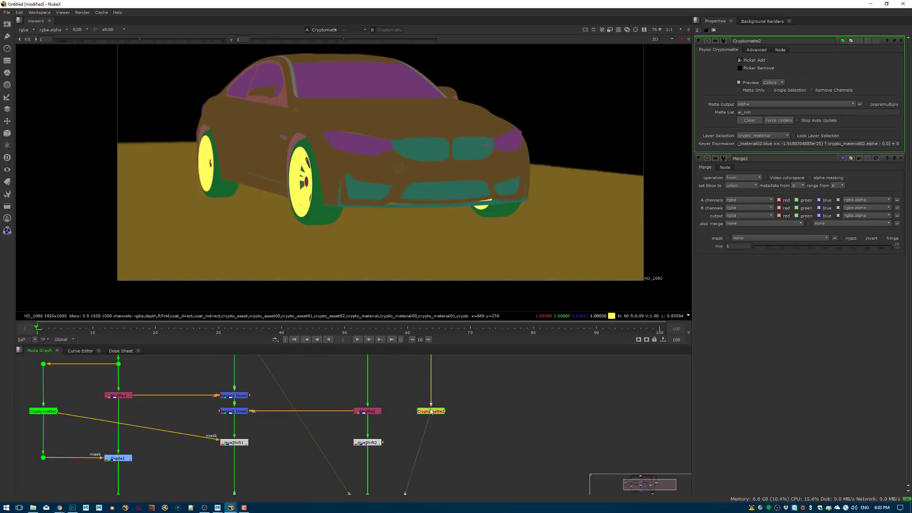
{"action": "key", "text": "Tab"}
{"action": "key", "text": "BackSpace"}
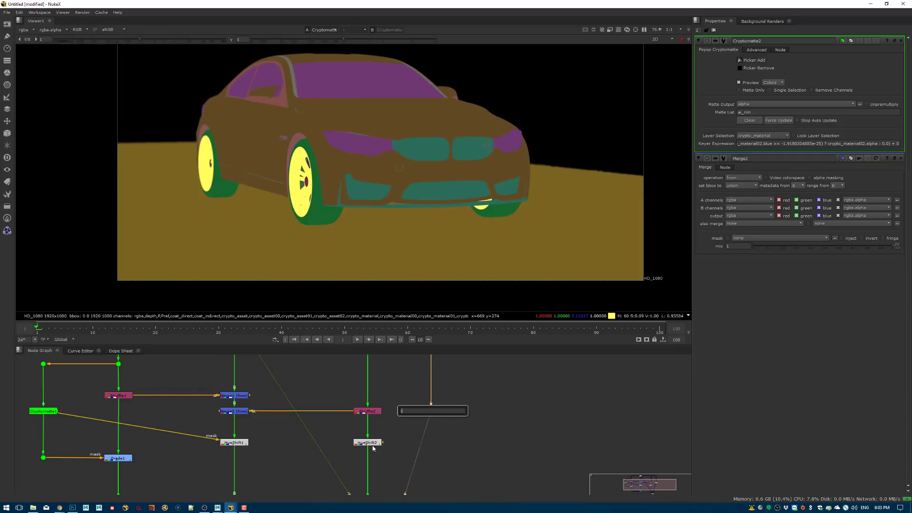
{"action": "left_click", "coordinate": [374, 444]}
{"action": "double_click", "coordinate": [374, 444]}
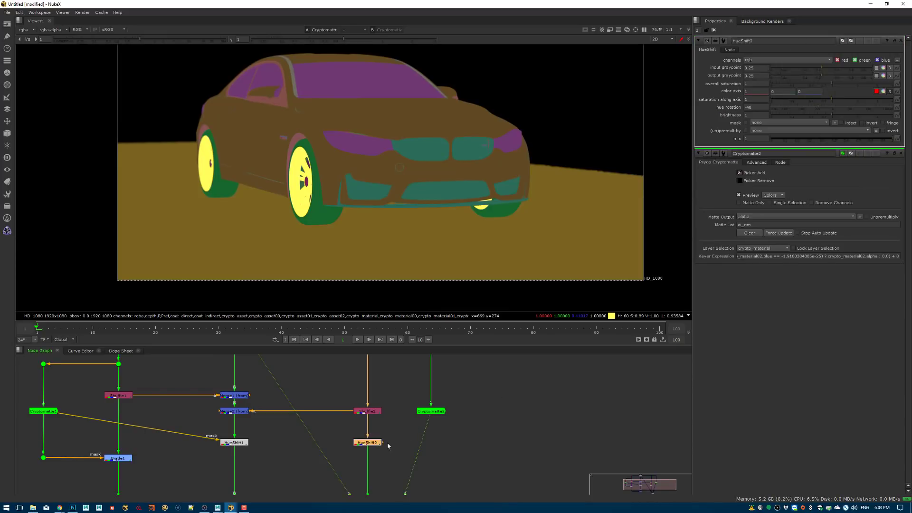
{"action": "left_click_drag", "start_coordinate": [383, 442], "coordinate": [431, 411]}
{"action": "key", "text": "1"}
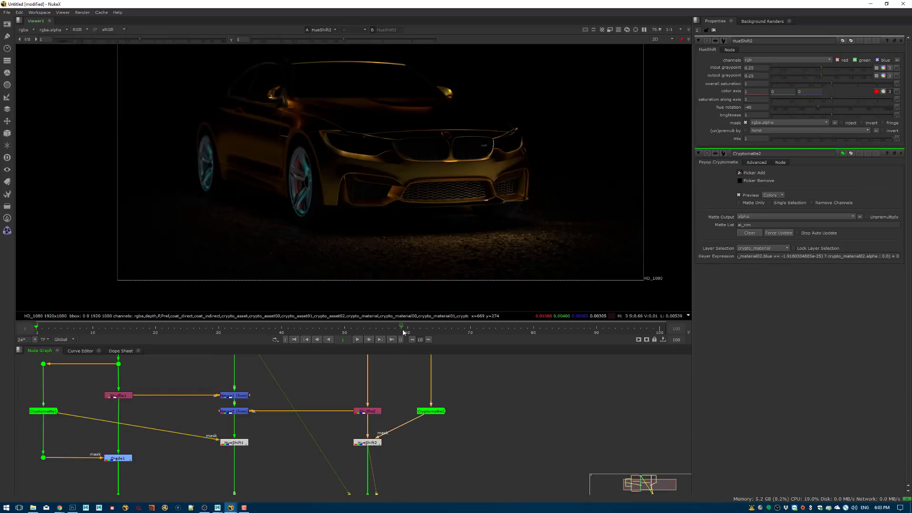
Invert HueShift2's mask so the shift is applied everywhere except the wheel rims.
{"action": "left_click", "coordinate": [371, 443]}
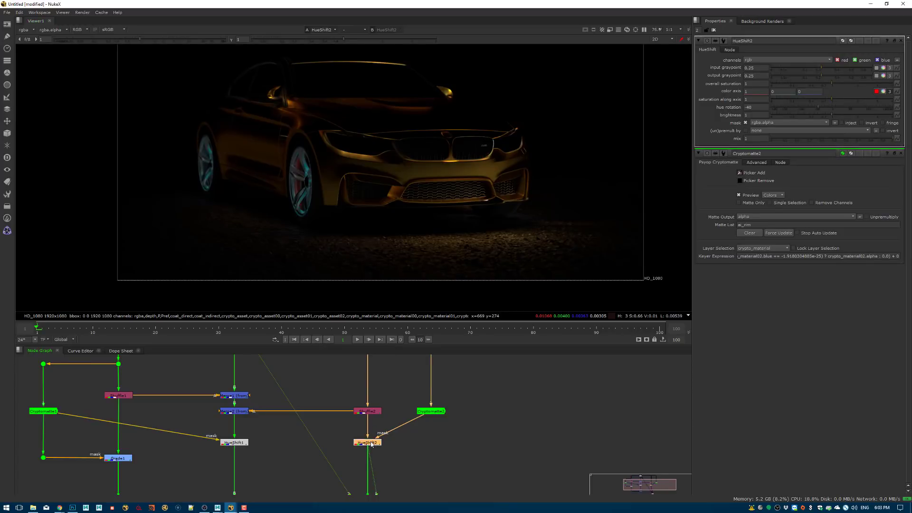
{"action": "middle_click_drag", "start_coordinate": [374, 445], "coordinate": [391, 429]}
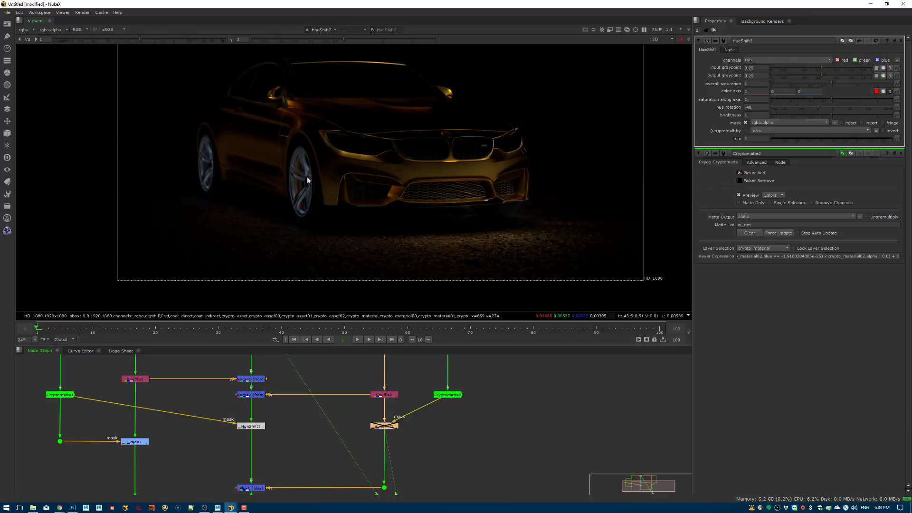
{"action": "left_click", "coordinate": [862, 123]}
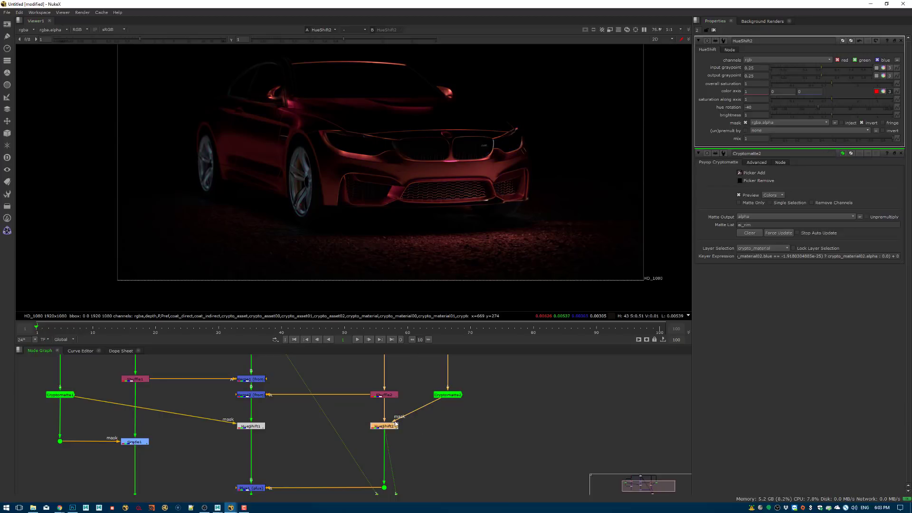
Compare the specular_indirect layer with HueShift2 disabled and enabled, checking the rims, body and asphalt up close.
{"action": "key", "text": "d"}
{"action": "key", "text": "d"}
{"action": "key", "text": "d"}
{"action": "key", "text": "d"}
{"action": "key", "text": "d"}
{"action": "key", "text": "d"}
{"action": "scroll", "coordinate": [415, 173], "scroll_direction": "up", "scroll_amount": 3}
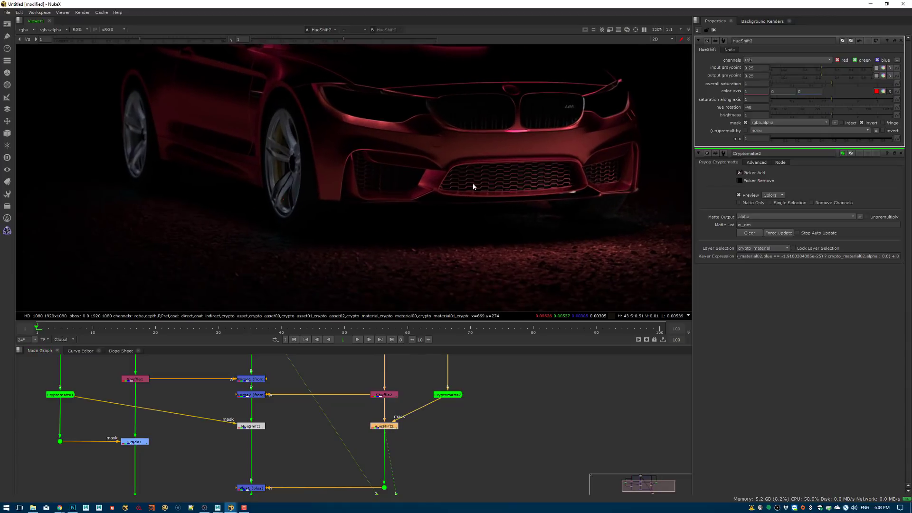
{"action": "scroll", "coordinate": [508, 182], "scroll_direction": "down", "scroll_amount": 3}
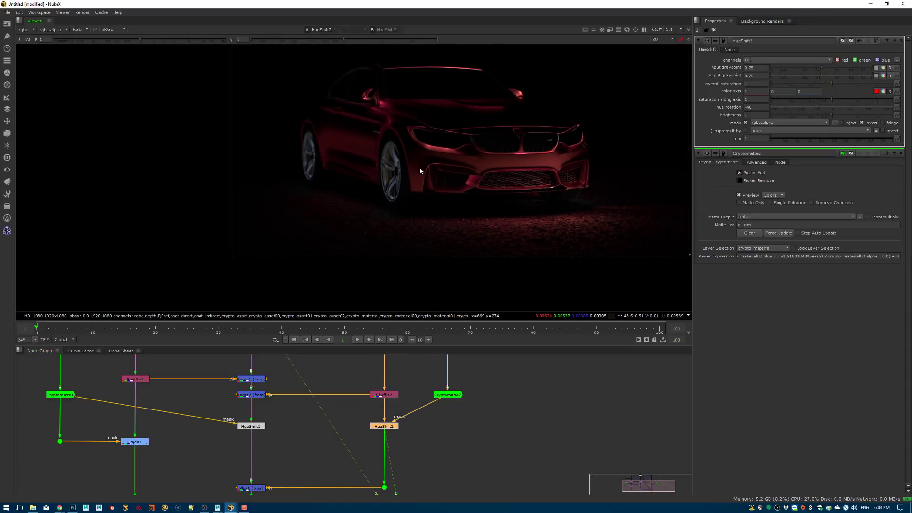
View the output of the plus merge joining the specular_indirect branch and of the final plus merge below it.
{"action": "middle_click_drag", "start_coordinate": [345, 463], "coordinate": [393, 430]}
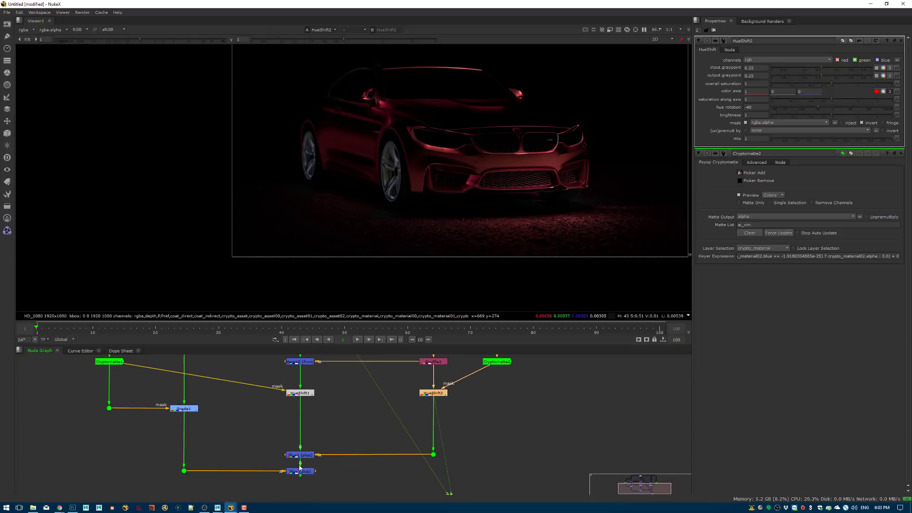
{"action": "left_click", "coordinate": [301, 457]}
{"action": "key", "text": "1"}
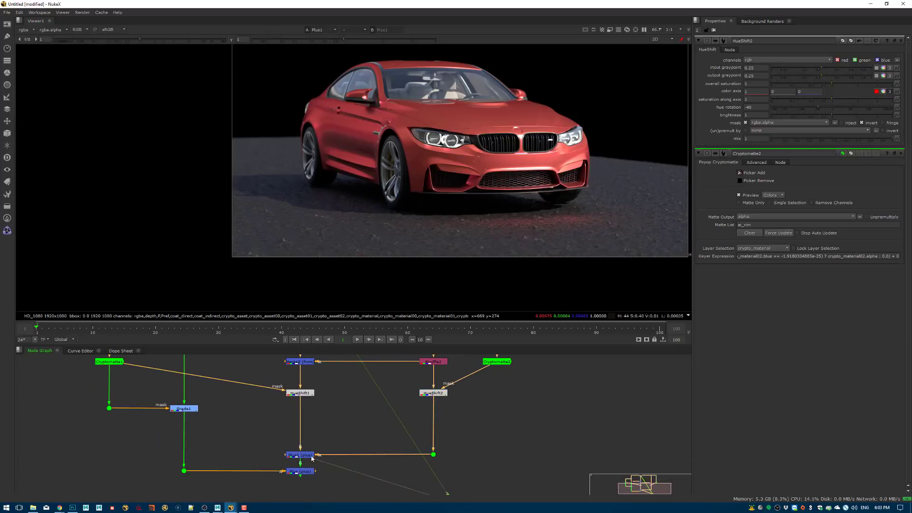
{"action": "left_click", "coordinate": [302, 473]}
{"action": "key", "text": "1"}
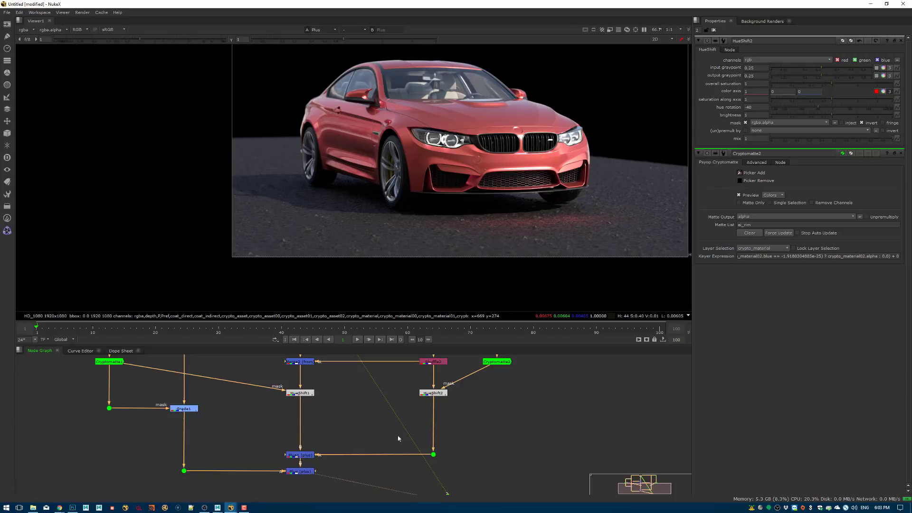
Compare the final composite with HueShift1 and HueShift2 both disabled and enabled, examining the car and its floor reflection.
{"action": "middle_click_drag", "start_coordinate": [354, 409], "coordinate": [372, 426]}
{"action": "left_click_drag", "start_coordinate": [290, 426], "coordinate": [442, 407]}
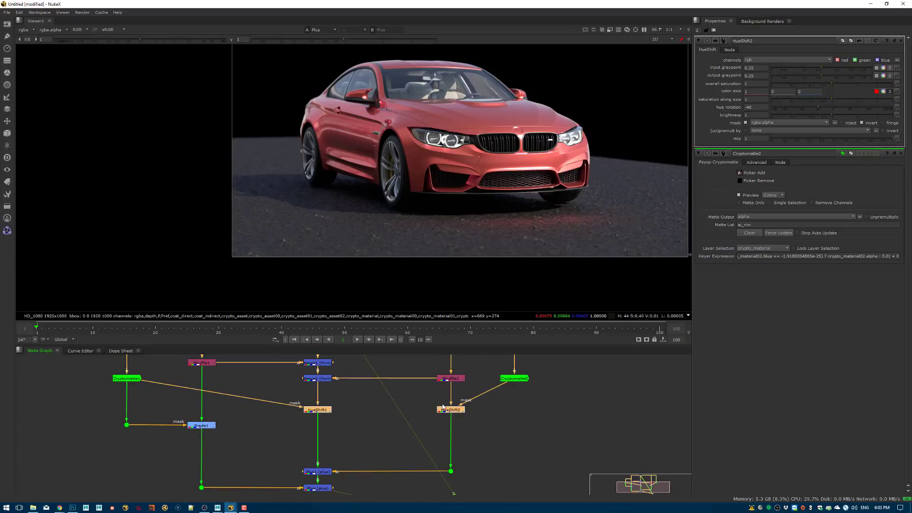
{"action": "key", "text": "d"}
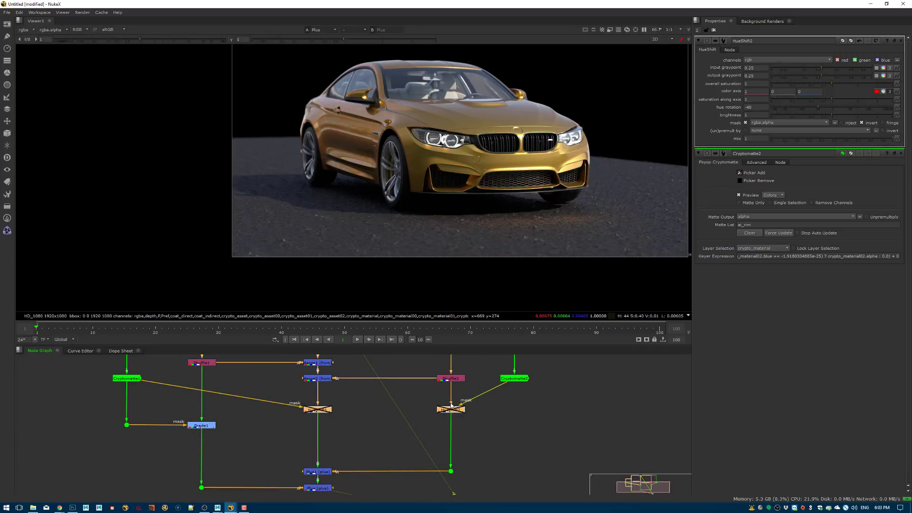
{"action": "key", "text": "d"}
{"action": "key", "text": "d"}
{"action": "key", "text": "d"}
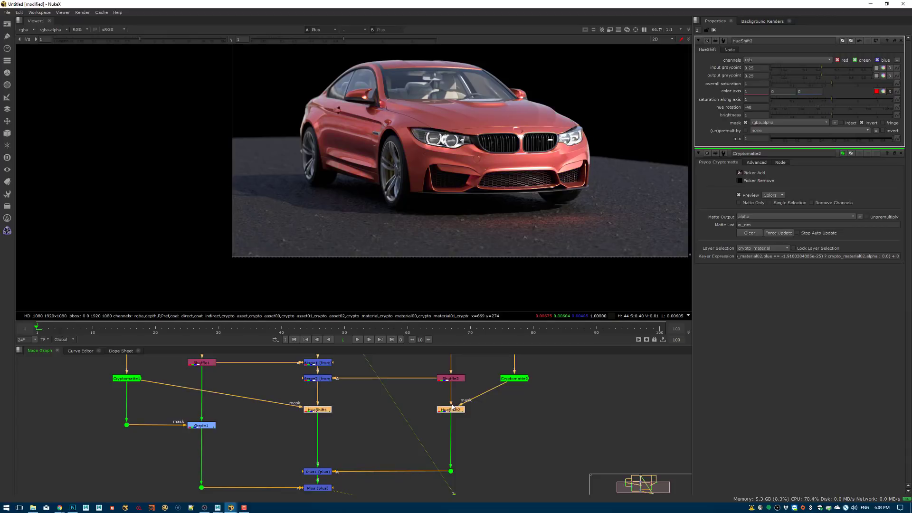
{"action": "scroll", "coordinate": [480, 178], "scroll_direction": "up", "scroll_amount": 1}
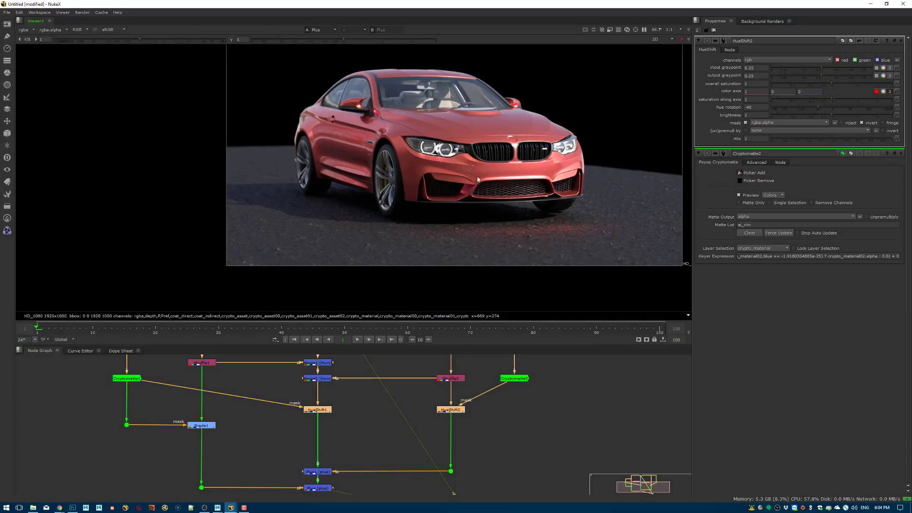
{"action": "scroll", "coordinate": [470, 159], "scroll_direction": "up", "scroll_amount": 2}
{"action": "middle_click_drag", "start_coordinate": [471, 157], "coordinate": [413, 187]}
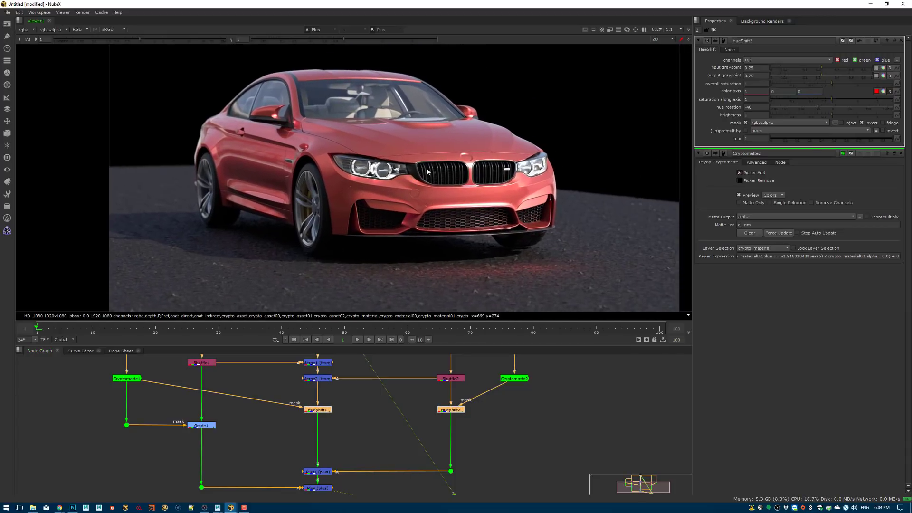
{"action": "scroll", "coordinate": [466, 198], "scroll_direction": "up", "scroll_amount": 1}
{"action": "scroll", "coordinate": [455, 188], "scroll_direction": "down", "scroll_amount": 1}
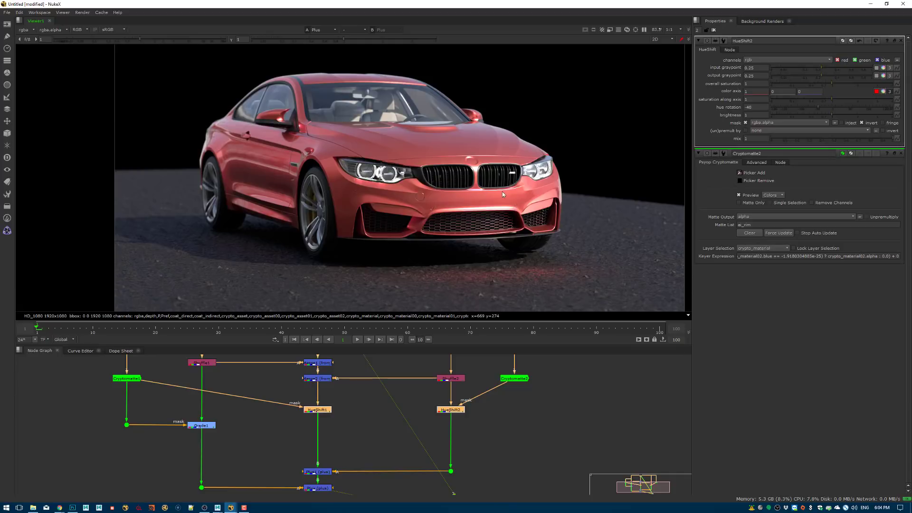
Replace HueShift1 in the main branch with a clone of HueShift2 masked by Cryptomatte1, aligned with the original, and view it.
{"action": "left_click", "coordinate": [297, 419]}
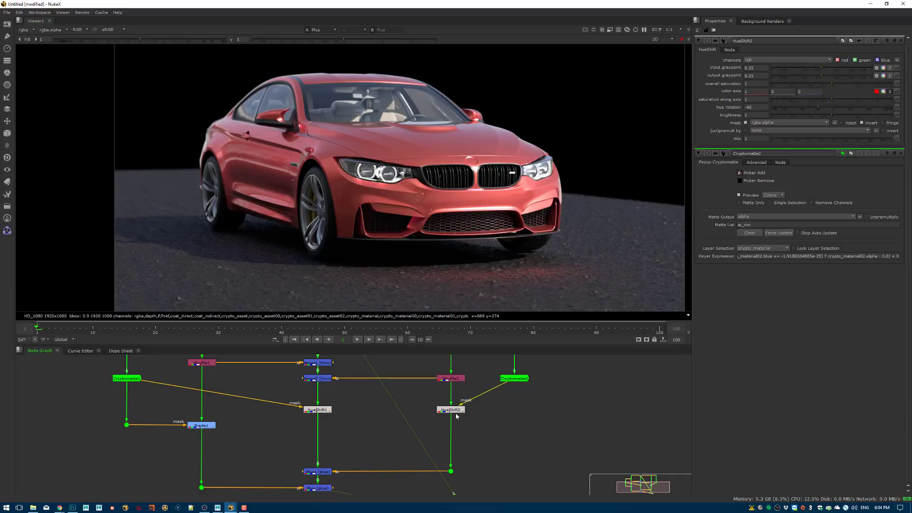
{"action": "left_click", "coordinate": [451, 410]}
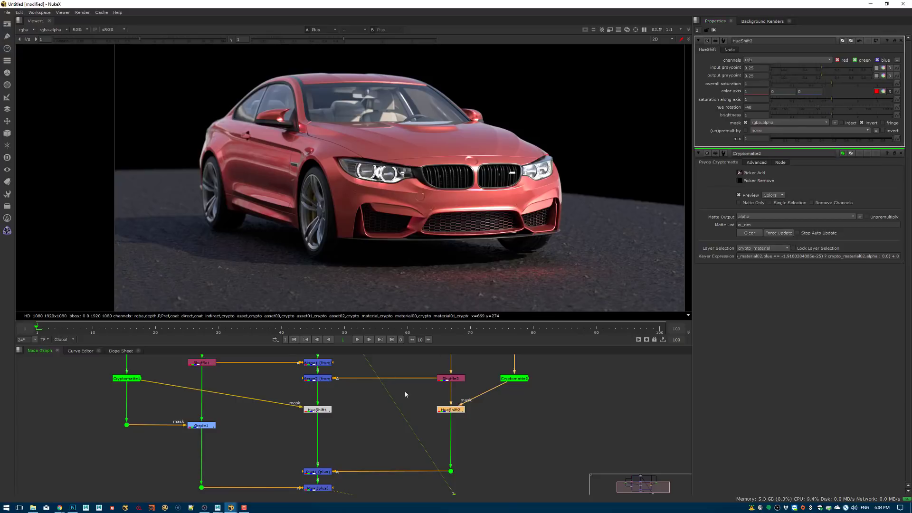
{"action": "left_click", "coordinate": [21, 12]}
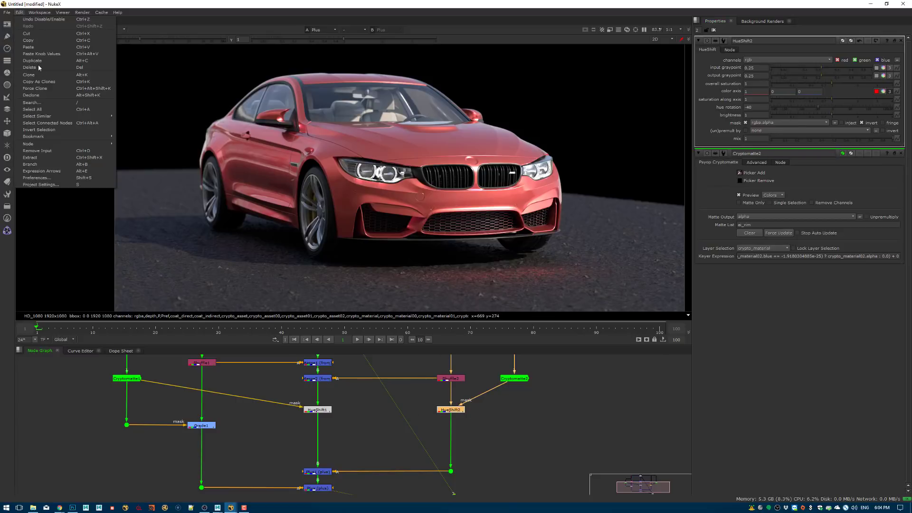
{"action": "left_click", "coordinate": [57, 75]}
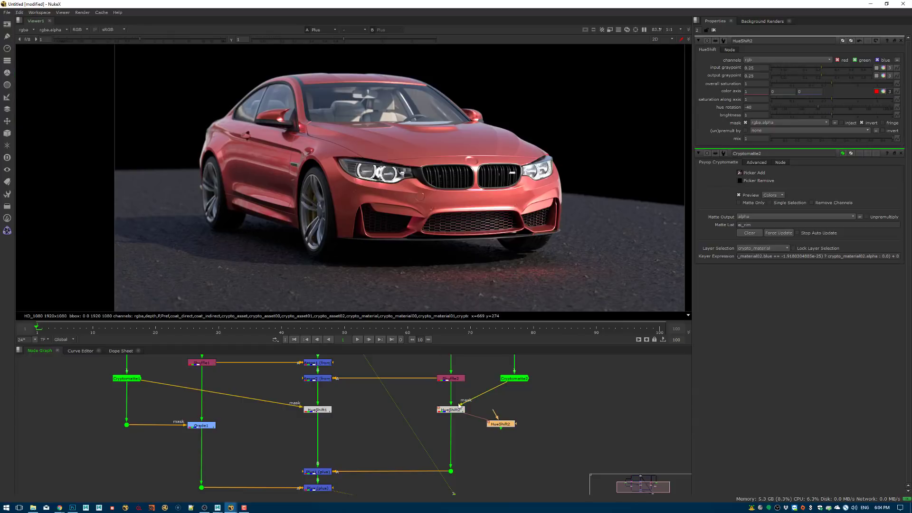
{"action": "mouse_move", "coordinate": [506, 426]}
{"action": "left_mouse_down"}
{"action": "mouse_move", "coordinate": [405, 440]}
{"action": "mouse_move", "coordinate": [127, 379]}
{"action": "left_mouse_up"}
{"action": "key", "text": "Delete"}
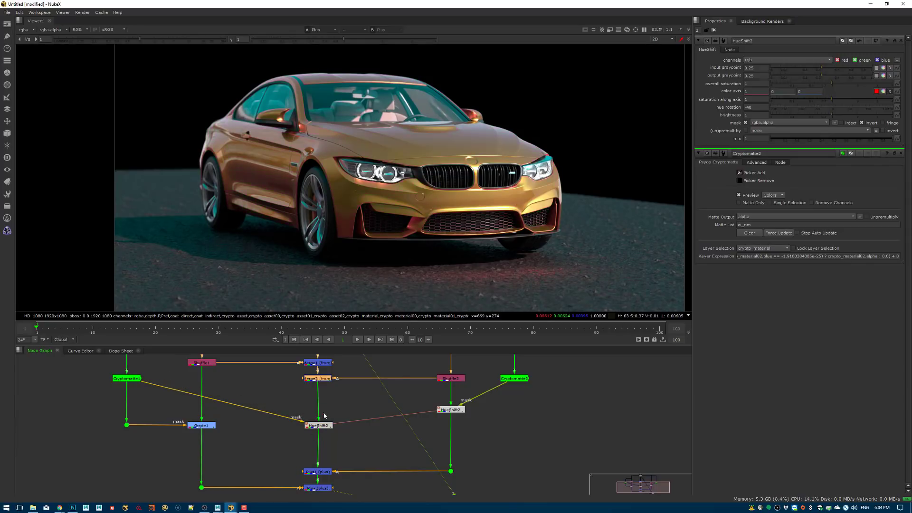
{"action": "left_click_drag", "start_coordinate": [323, 425], "coordinate": [318, 410]}
{"action": "double_click", "coordinate": [319, 414]}
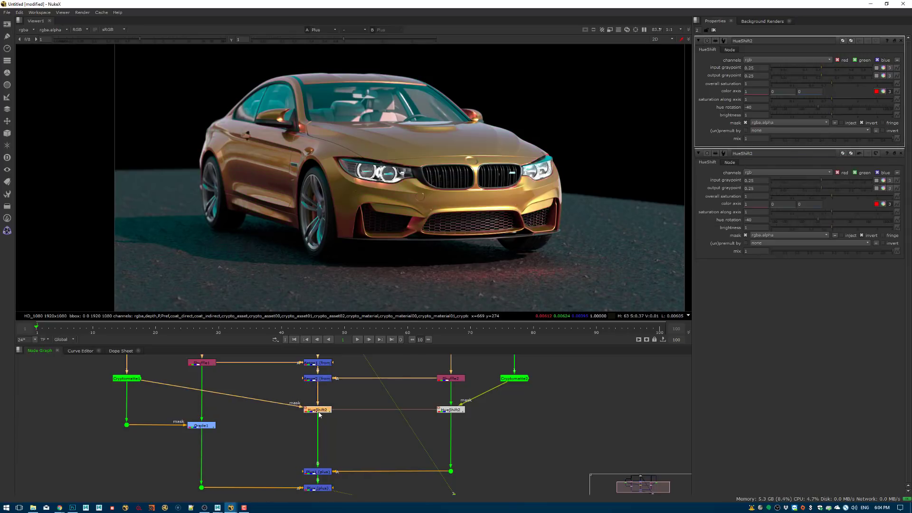
{"action": "key", "text": "1"}
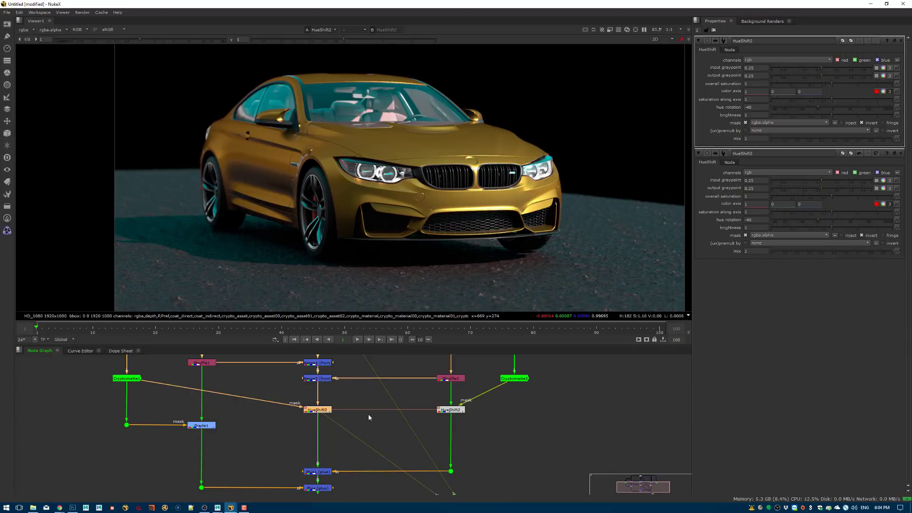
Set the cloned HueShift pair's hue rotation to -30, turn off their mask inversion, and view the specular_indirect HueShift2.
{"action": "left_click", "coordinate": [447, 413]}
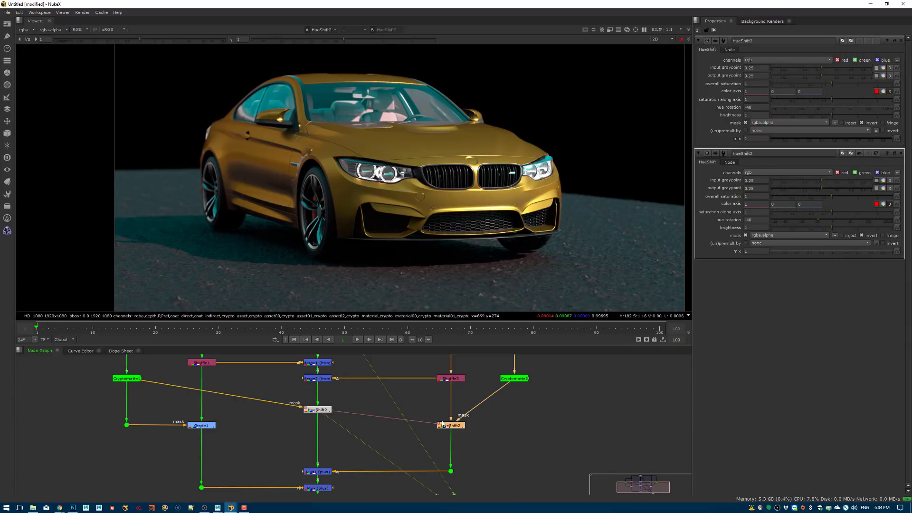
{"action": "left_click", "coordinate": [321, 411]}
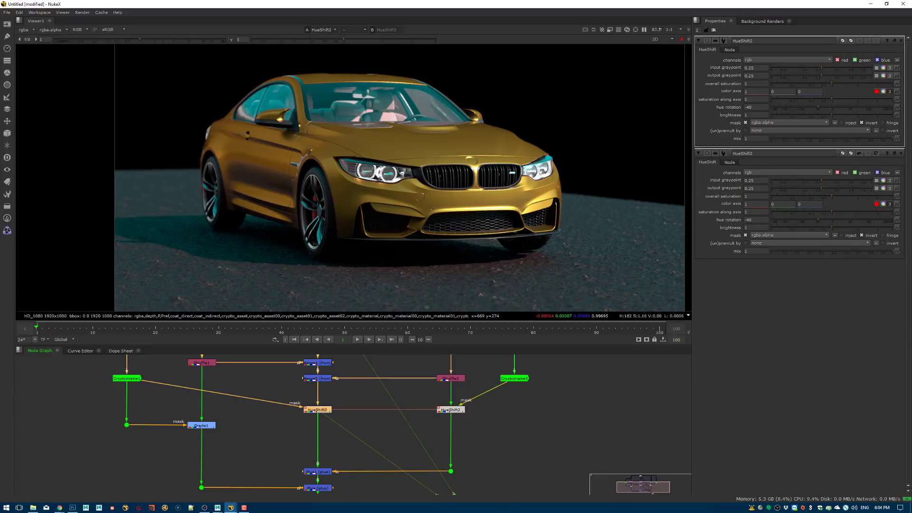
{"action": "left_click", "coordinate": [822, 108]}
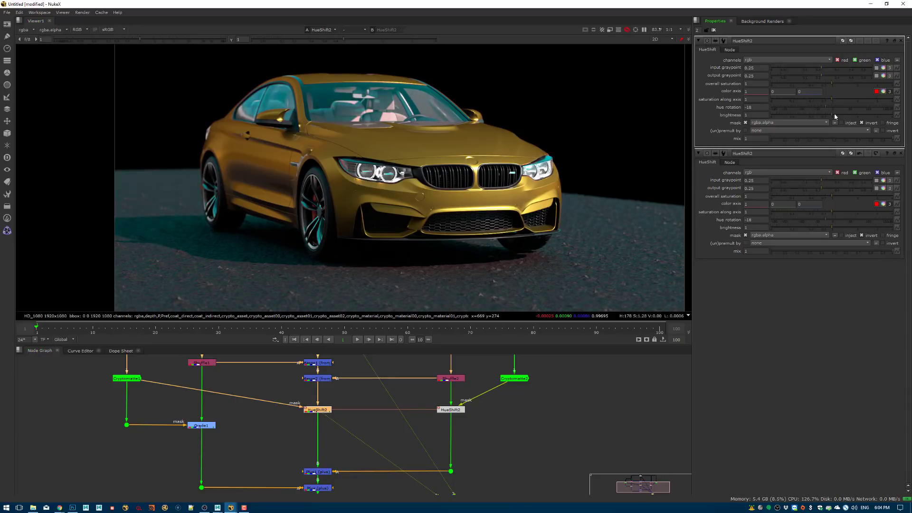
{"action": "left_click_drag", "start_coordinate": [309, 411], "coordinate": [308, 443]}
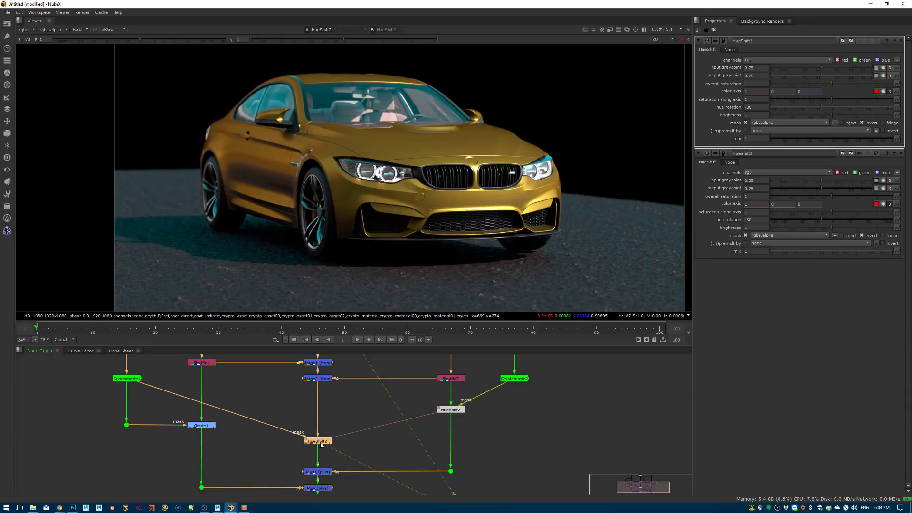
{"action": "left_click", "coordinate": [871, 124]}
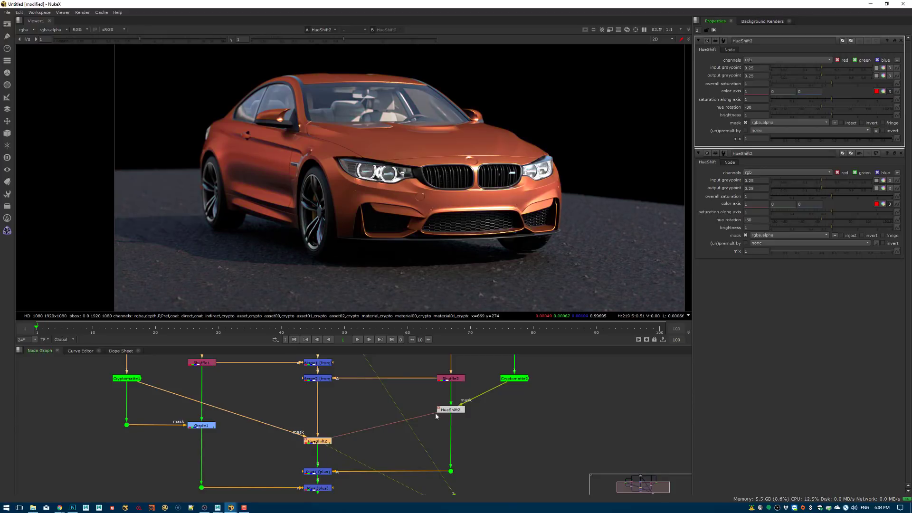
{"action": "left_click", "coordinate": [450, 410]}
{"action": "key", "text": "1"}
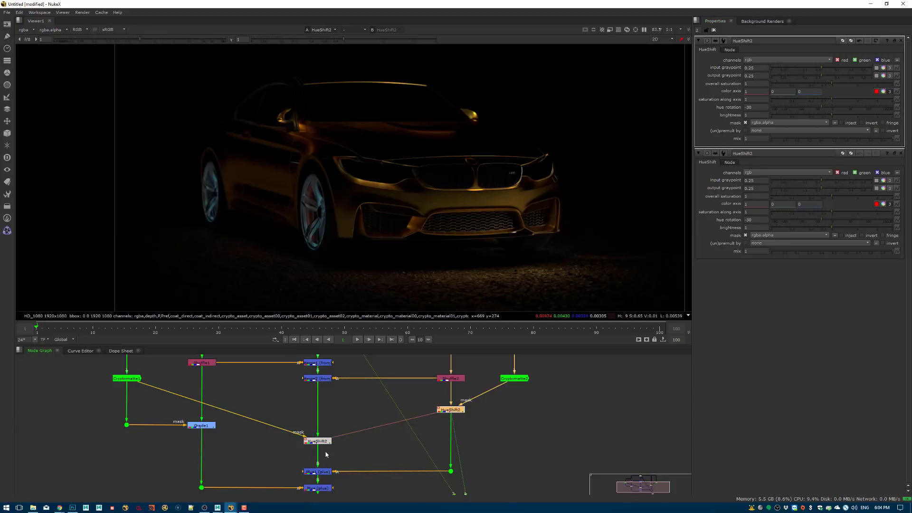
Replace the clone in the main branch with an independent copy of HueShift2, using Cryptomatte1 as its mask.
{"action": "left_click_drag", "start_coordinate": [325, 441], "coordinate": [329, 410]}
{"action": "key", "text": "Delete"}
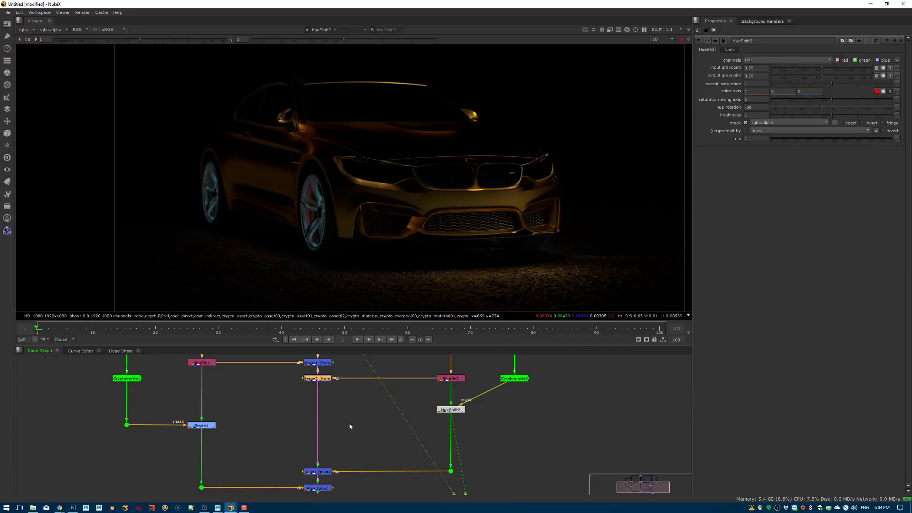
{"action": "left_click", "coordinate": [349, 426]}
{"action": "left_click", "coordinate": [449, 411]}
{"action": "key", "text": "ctrl+c"}
{"action": "left_click", "coordinate": [376, 426]}
{"action": "key", "text": "ctrl+v"}
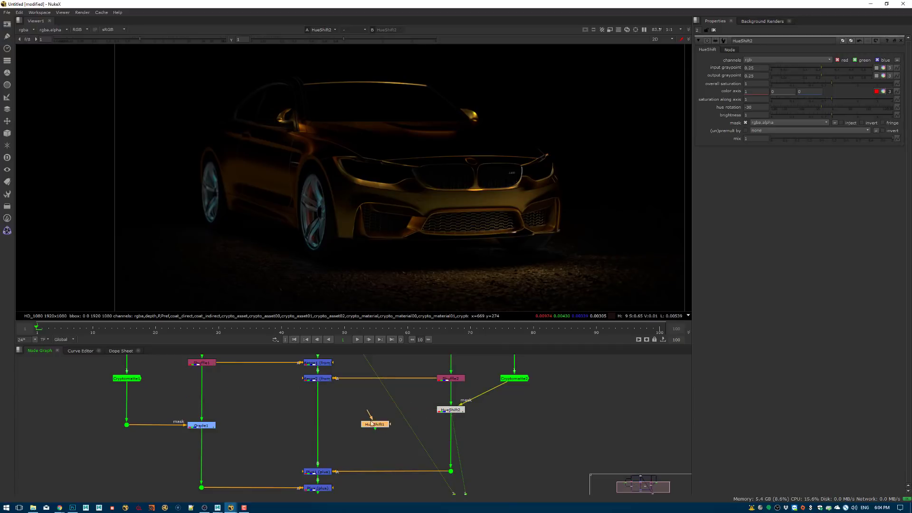
{"action": "left_click_drag", "start_coordinate": [371, 423], "coordinate": [127, 378]}
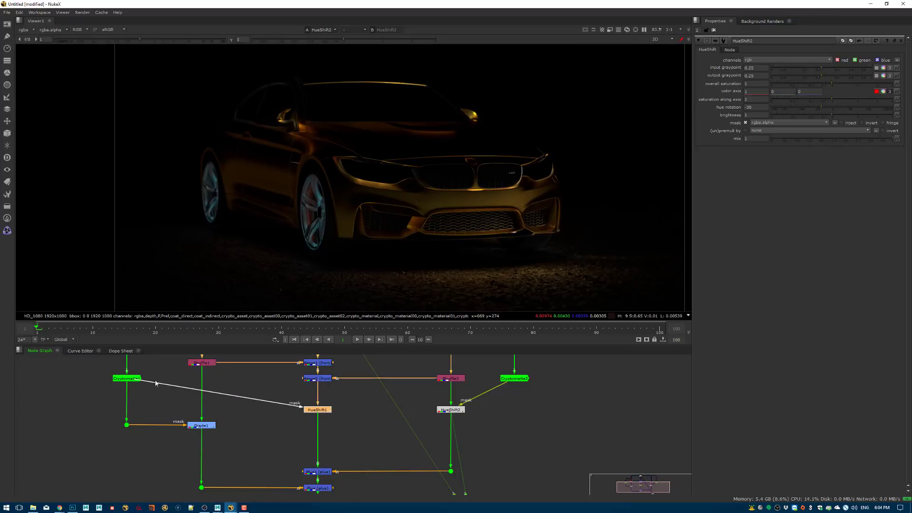
View HueShift1, turn on its mask inversion, and compare its settings with those of HueShift2.
{"action": "double_click", "coordinate": [324, 410]}
{"action": "key", "text": "1"}
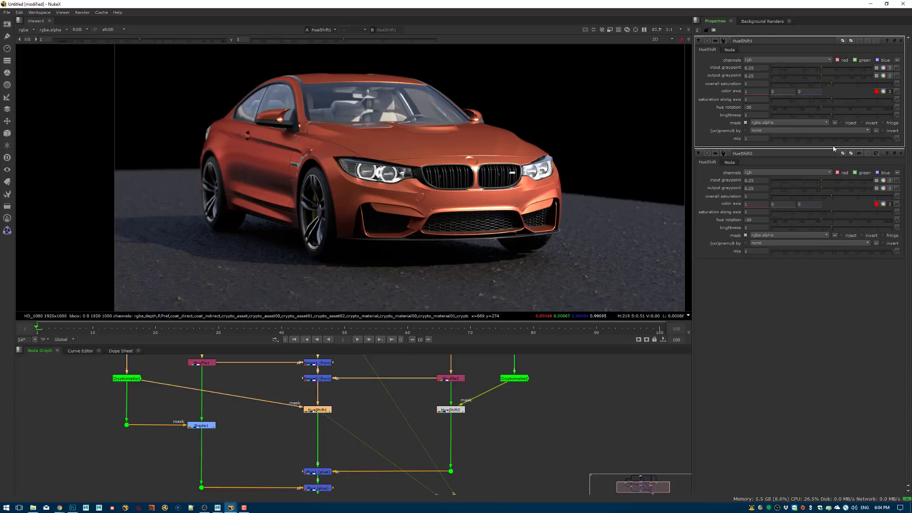
{"action": "left_click", "coordinate": [872, 123]}
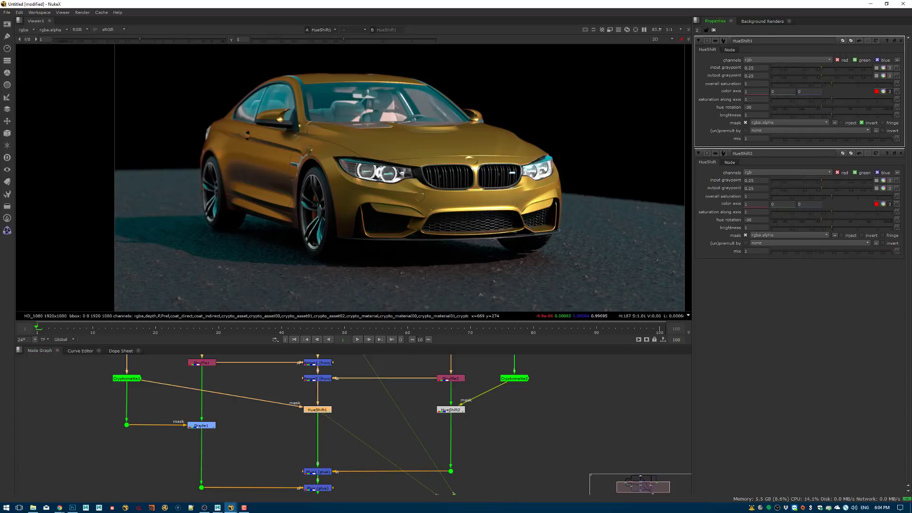
{"action": "double_click", "coordinate": [447, 410]}
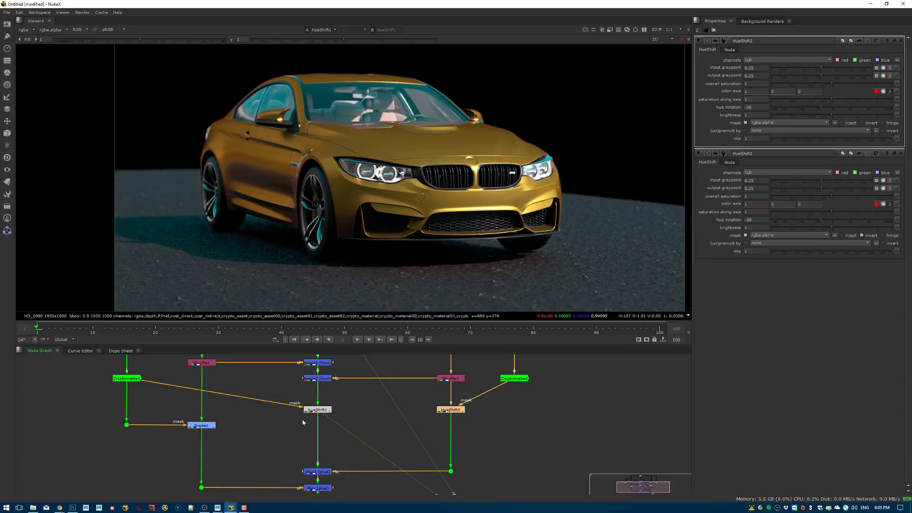
{"action": "double_click", "coordinate": [318, 411]}
View the Merge2 result above HueShift1 and examine the branches that feed it.
{"action": "left_click", "coordinate": [323, 378]}
{"action": "key", "text": "1"}
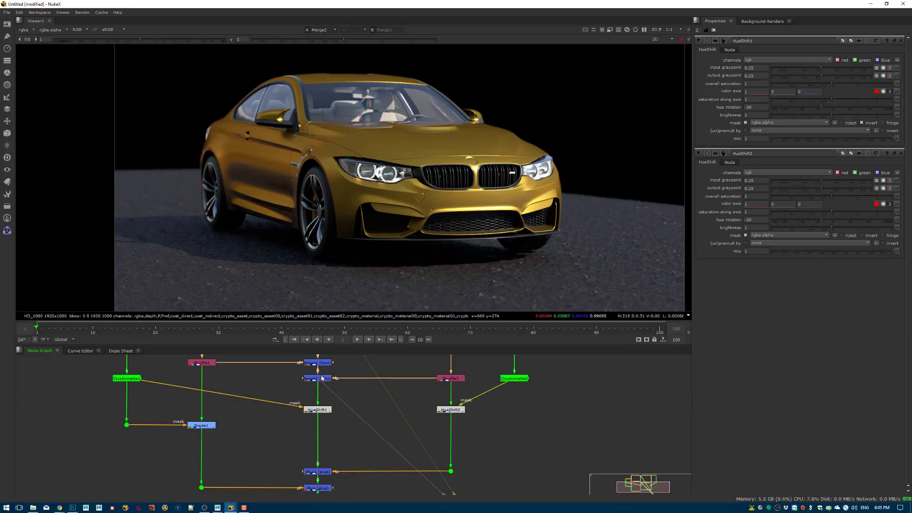
{"action": "middle_click_drag", "start_coordinate": [339, 372], "coordinate": [332, 420]}
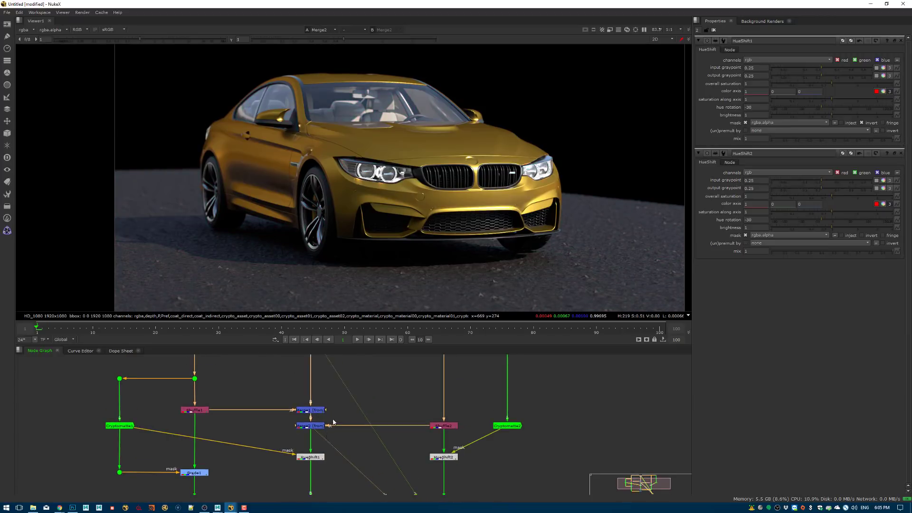
{"action": "scroll", "coordinate": [334, 416], "scroll_direction": "down", "scroll_amount": 2}
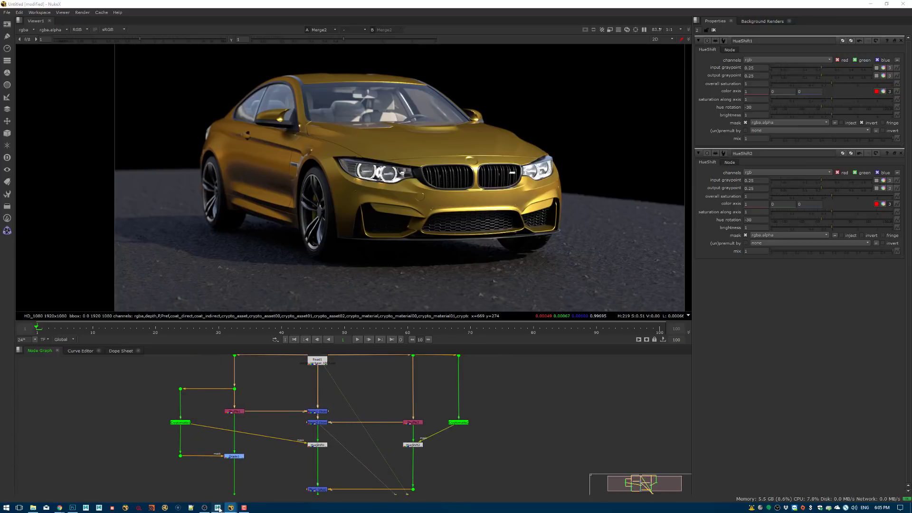
Switch to Maya, select the carpaint_01 body mesh, and look through the available Arnold commands.
{"action": "mouse_move", "coordinate": [218, 507]}
{"action": "left_click", "coordinate": [335, 479]}
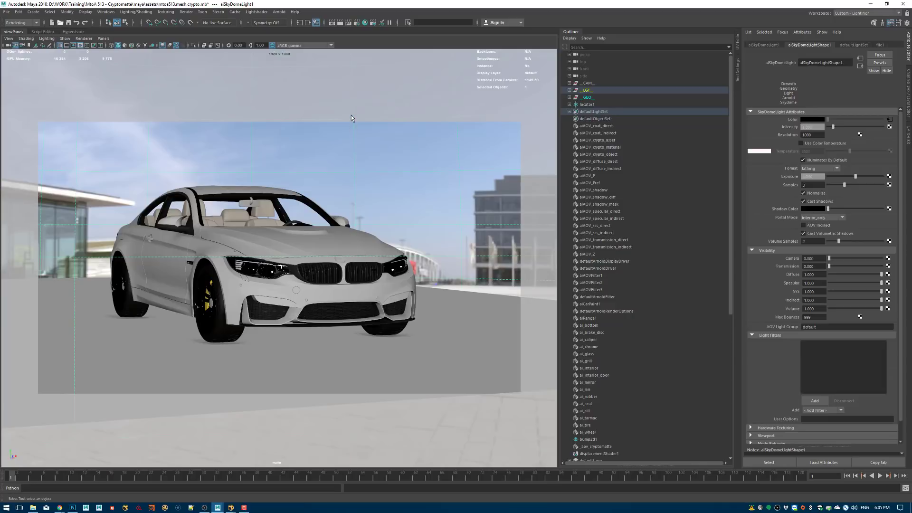
{"action": "left_click", "coordinate": [280, 252]}
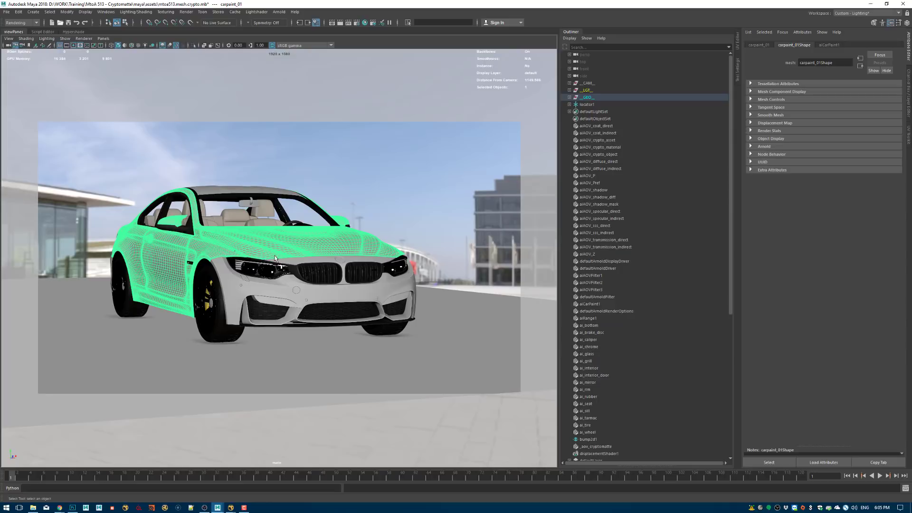
{"action": "left_click", "coordinate": [280, 12]}
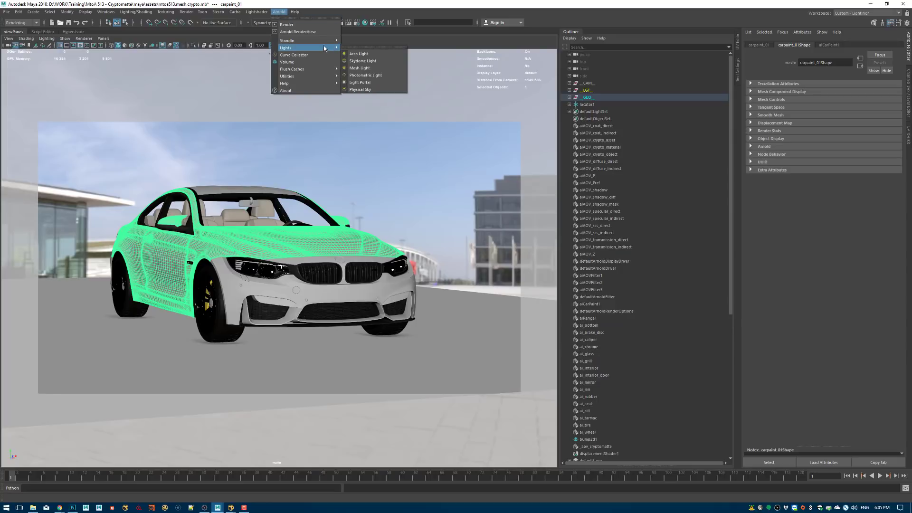
{"action": "mouse_move", "coordinate": [327, 41]}
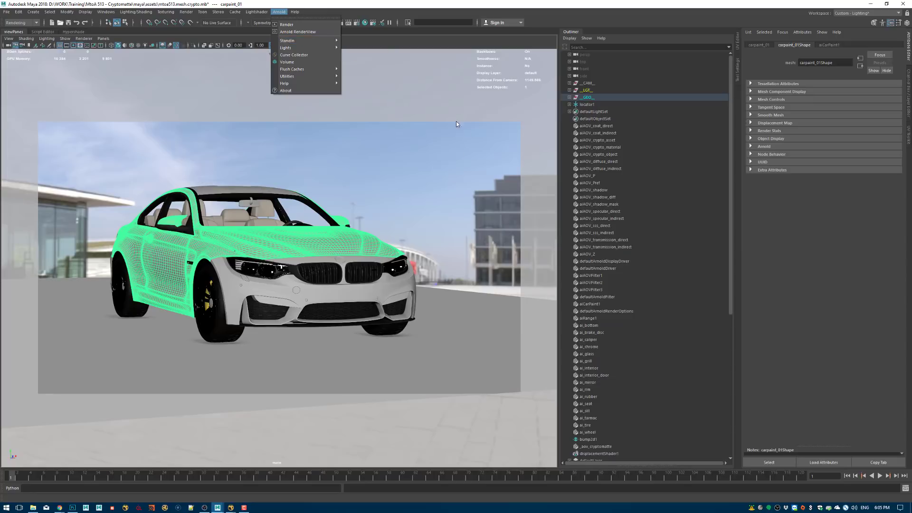
{"action": "left_click", "coordinate": [439, 40]}
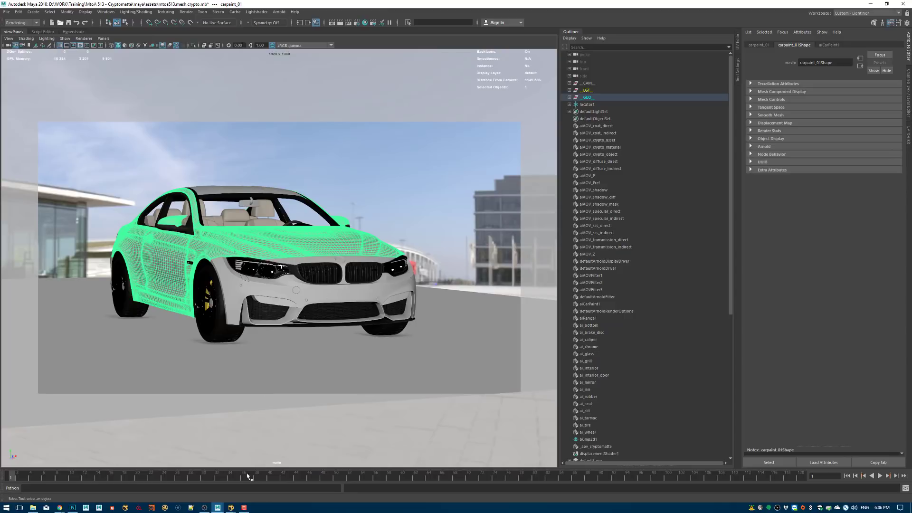
Switch back to Nuke, disconnect HueShift1's mask input, and view the unmasked HueShift1.
{"action": "mouse_move", "coordinate": [231, 507]}
{"action": "left_click", "coordinate": [272, 485]}
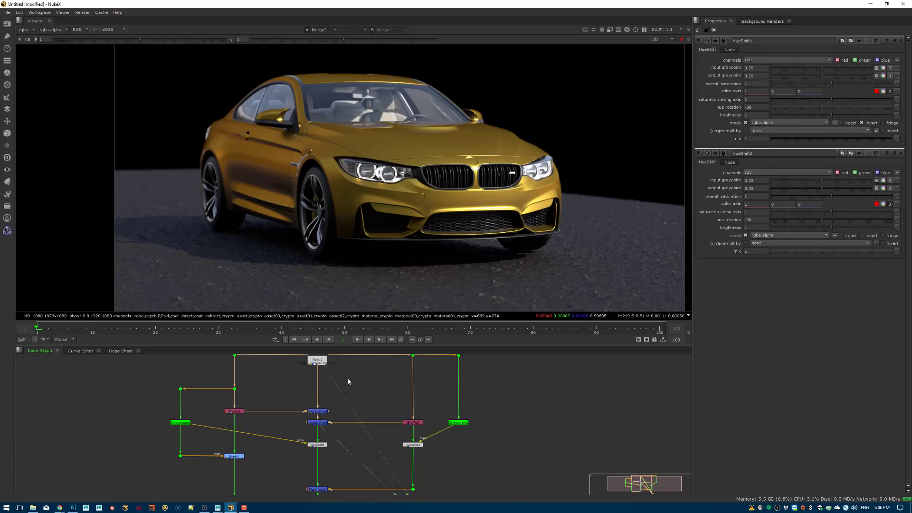
{"action": "scroll", "coordinate": [316, 442], "scroll_direction": "up", "scroll_amount": 5}
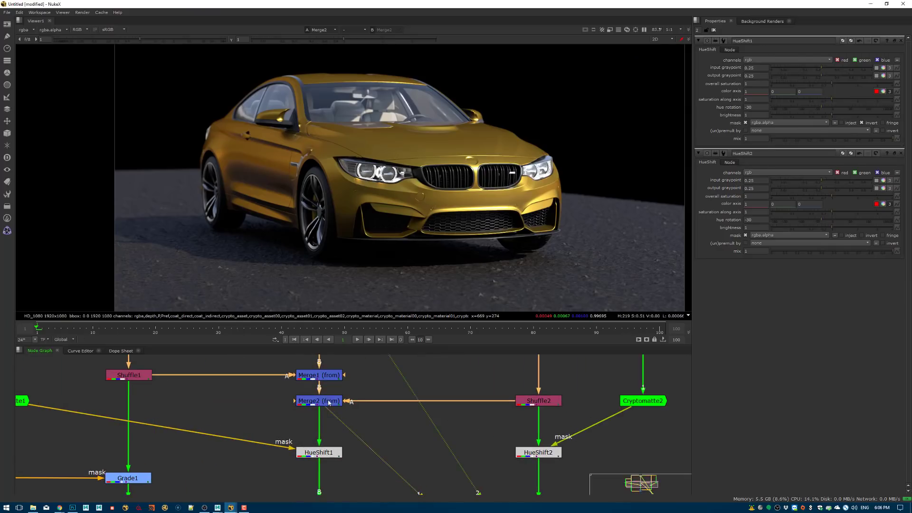
{"action": "left_click", "coordinate": [327, 453]}
{"action": "left_click_drag", "start_coordinate": [290, 447], "coordinate": [293, 441]}
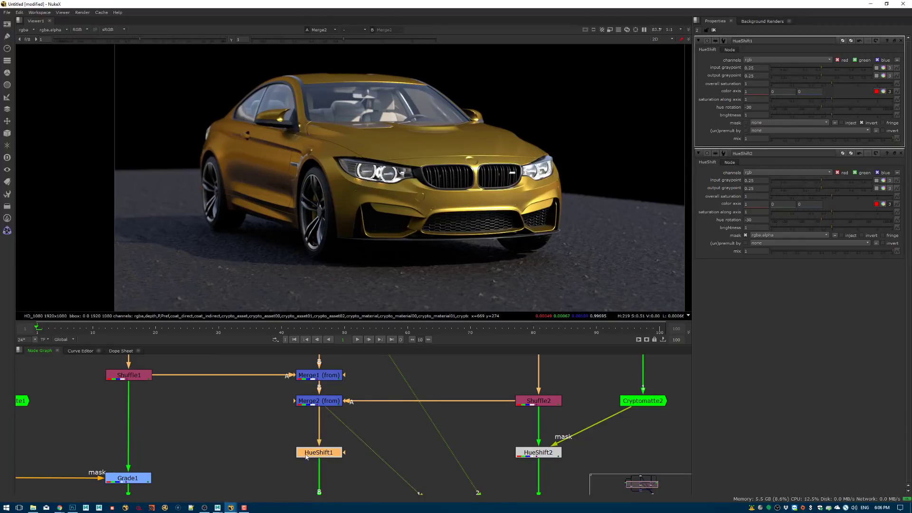
{"action": "key", "text": "1"}
{"action": "middle_click_drag", "start_coordinate": [21, 404], "coordinate": [112, 386]}
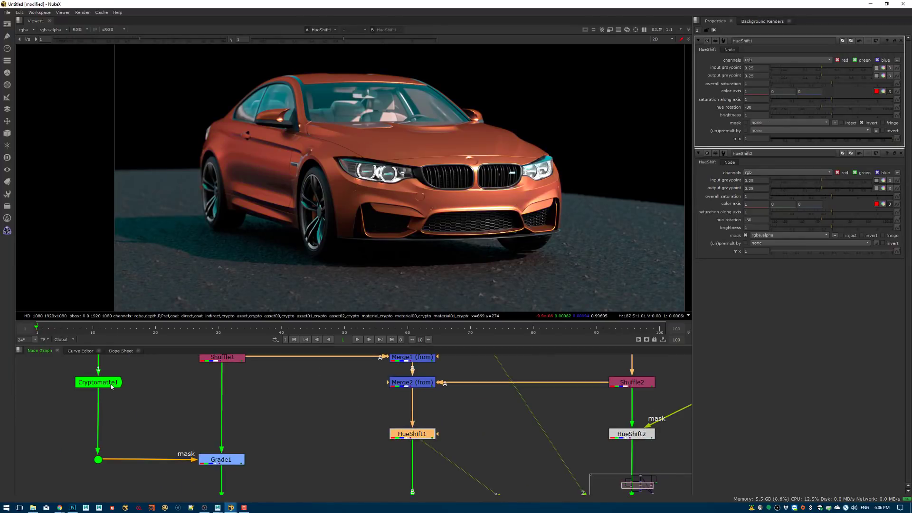
View Cryptomatte1, reconnect HueShift1's mask input to it, and view HueShift1 again.
{"action": "left_click", "coordinate": [117, 383]}
{"action": "key", "text": "1"}
{"action": "left_click_drag", "start_coordinate": [437, 434], "coordinate": [115, 383]}
{"action": "left_click", "coordinate": [410, 434]}
{"action": "key", "text": "1"}
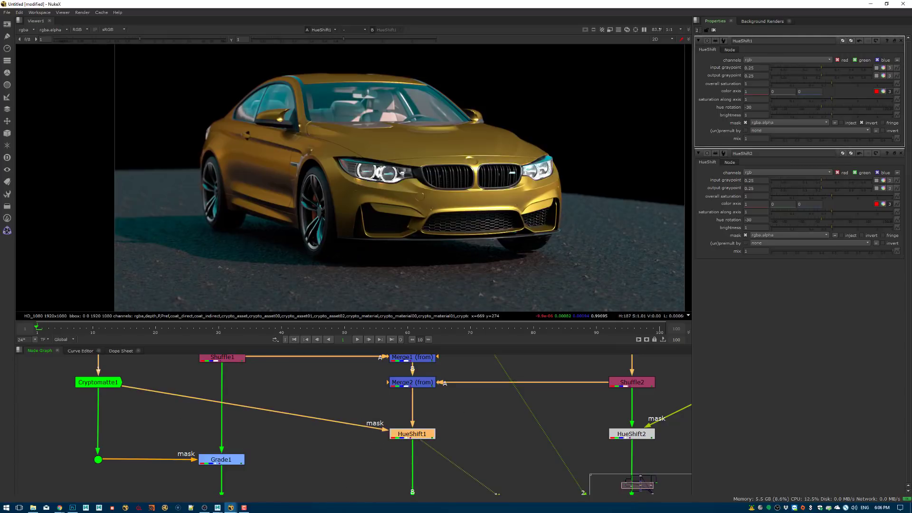
Limit the open properties panels to 1 and turn off mask inversion on HueShift1.
{"action": "double_click", "coordinate": [697, 30]}
{"action": "type", "text": "1"}
{"action": "left_click", "coordinate": [511, 421]}
{"action": "left_click", "coordinate": [421, 437]}
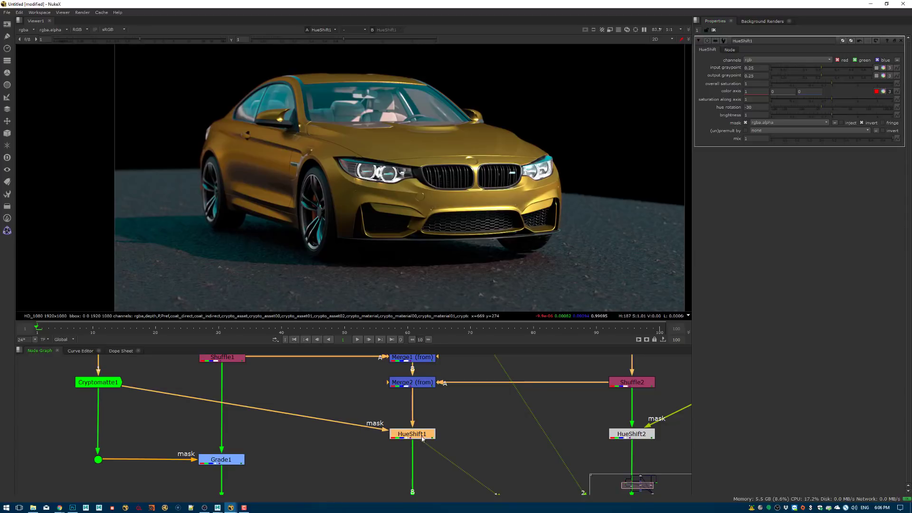
{"action": "left_click", "coordinate": [871, 124]}
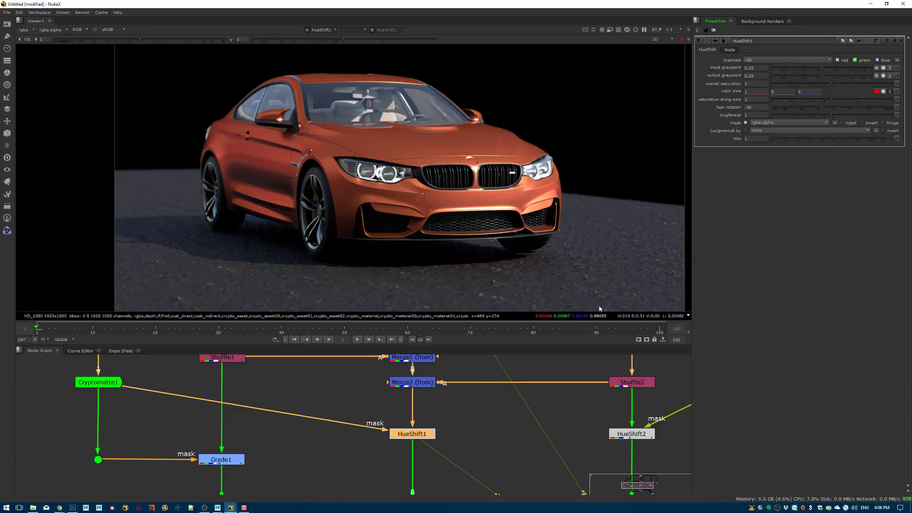
View HueShift2 with its properties open, and inspect the Cryptomatte2 output and its alpha.
{"action": "middle_click_drag", "start_coordinate": [400, 416], "coordinate": [277, 339]}
{"action": "middle_click_drag", "start_coordinate": [518, 360], "coordinate": [449, 450]}
{"action": "left_click", "coordinate": [506, 385]}
{"action": "key", "text": "1"}
{"action": "double_click", "coordinate": [507, 388]}
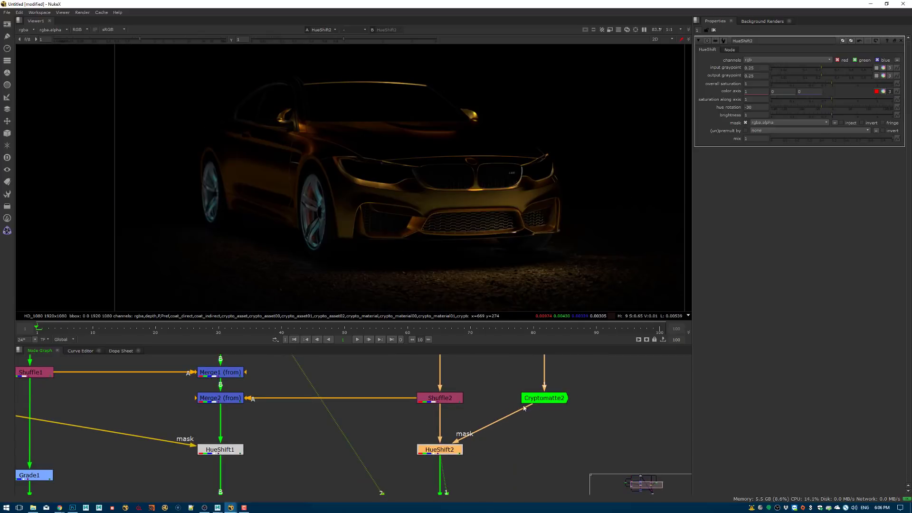
{"action": "left_click", "coordinate": [533, 402]}
{"action": "key", "text": "1"}
{"action": "key", "text": "a"}
{"action": "key", "text": "a"}
View HueShift2 and turn on its mask inversion.
{"action": "left_click", "coordinate": [449, 451]}
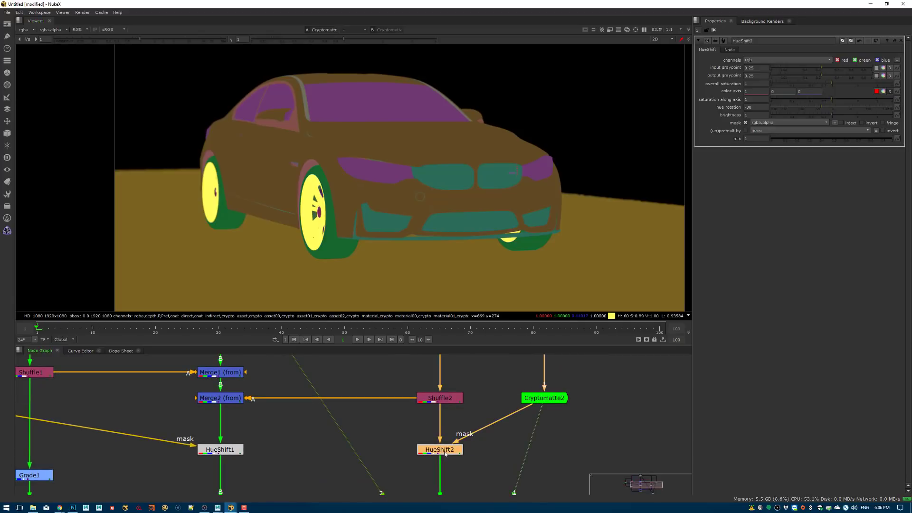
{"action": "key", "text": "1"}
{"action": "left_click", "coordinate": [861, 123]}
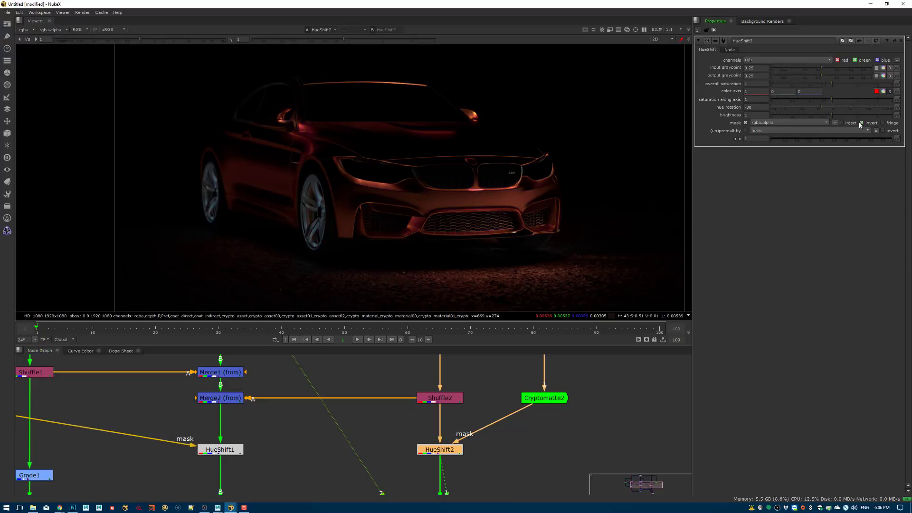
View the final plus merge at the end of the main branch and set HueShift2's hue rotation to -180.
{"action": "scroll", "coordinate": [360, 412], "scroll_direction": "down", "scroll_amount": 5}
{"action": "left_click", "coordinate": [315, 434]}
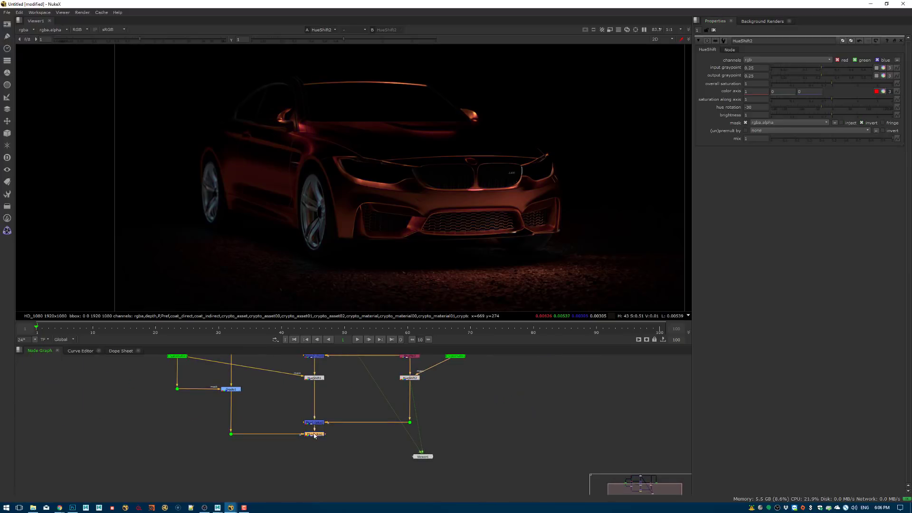
{"action": "key", "text": "1"}
{"action": "middle_click_drag", "start_coordinate": [317, 443], "coordinate": [313, 470]}
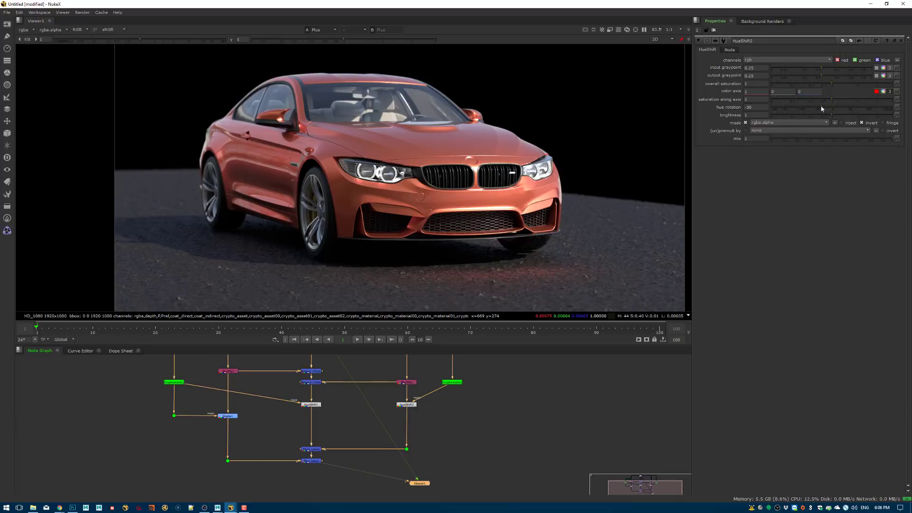
{"action": "left_click_drag", "start_coordinate": [823, 109], "coordinate": [721, 108]}
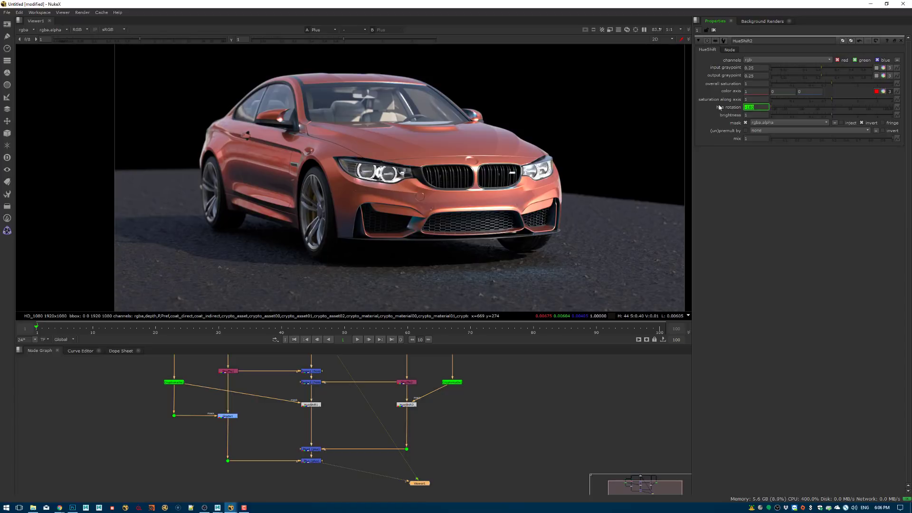
{"action": "double_click", "coordinate": [310, 405]}
{"action": "right_click", "coordinate": [757, 106]}
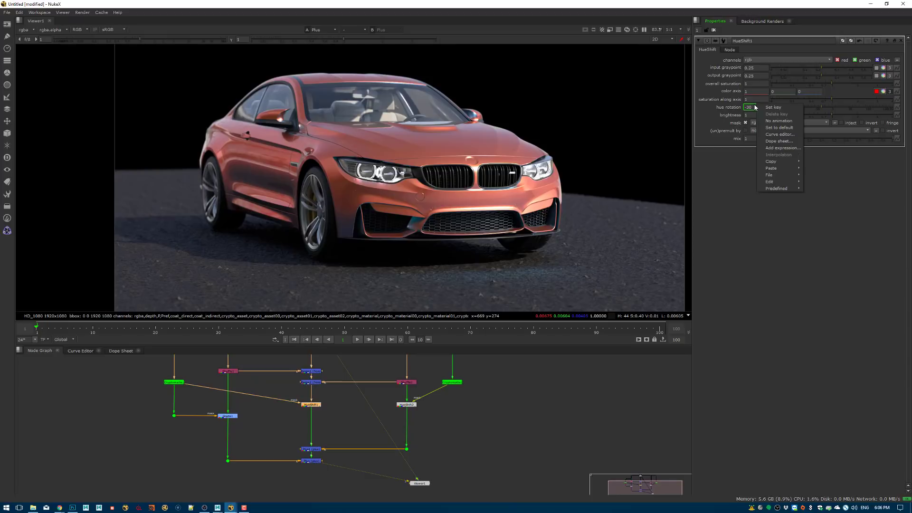
{"action": "mouse_move", "coordinate": [774, 164]}
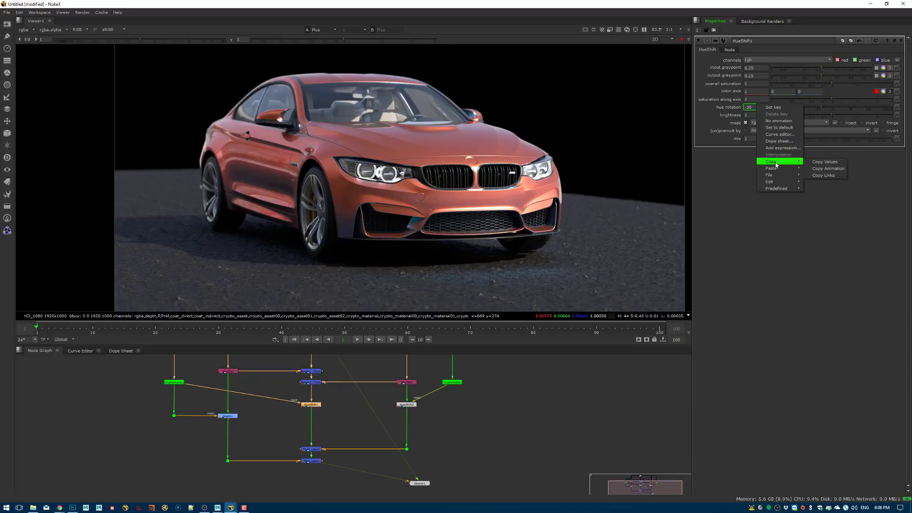
{"action": "left_click", "coordinate": [742, 166]}
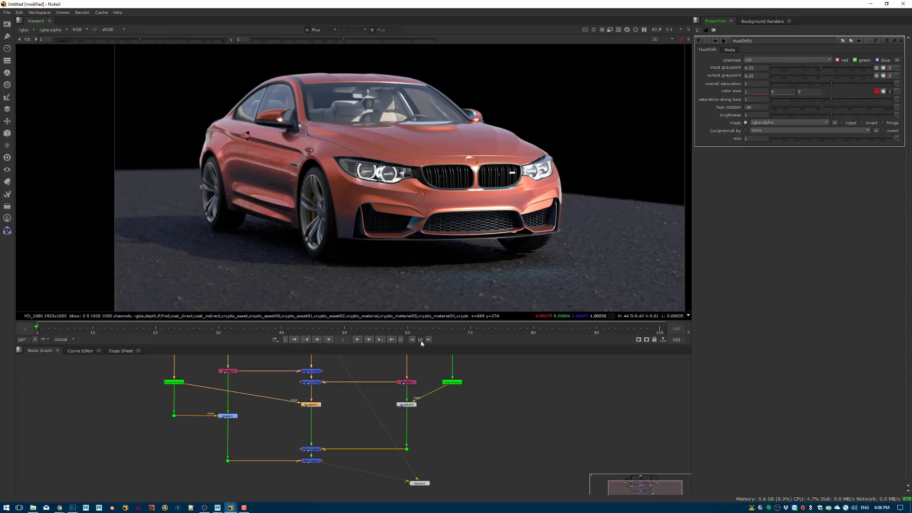
{"action": "right_click", "coordinate": [399, 403]}
{"action": "left_click", "coordinate": [348, 422]}
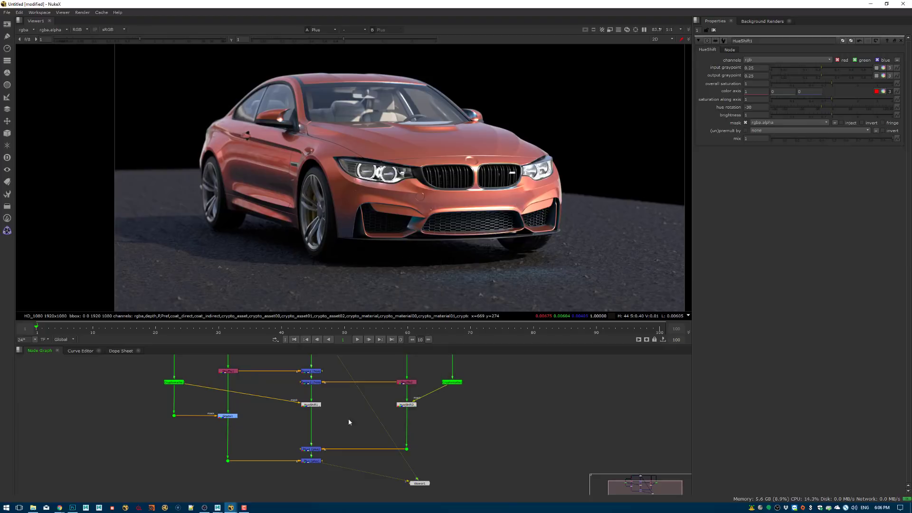
Set HueShift1's hue rotation to -180.
{"action": "left_click", "coordinate": [309, 405]}
{"action": "double_click", "coordinate": [759, 105]}
{"action": "type", "text": "180"}
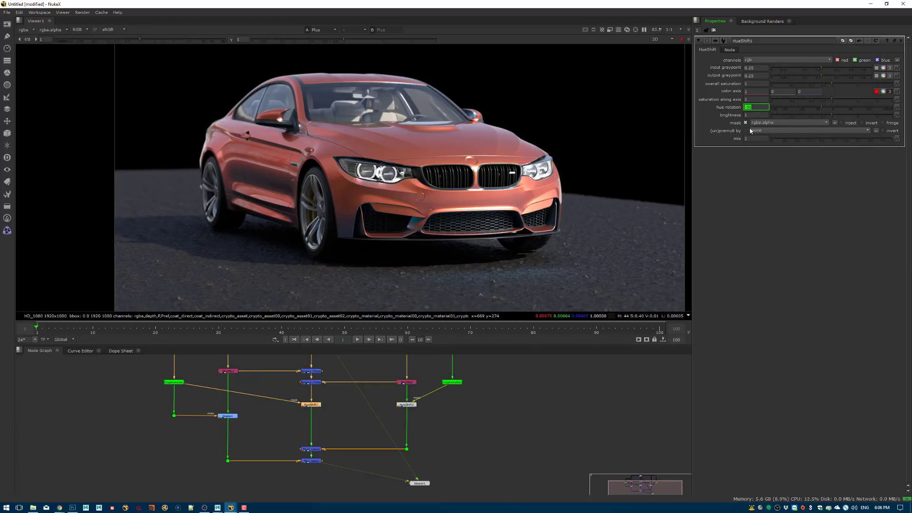
{"action": "key", "text": "Return"}
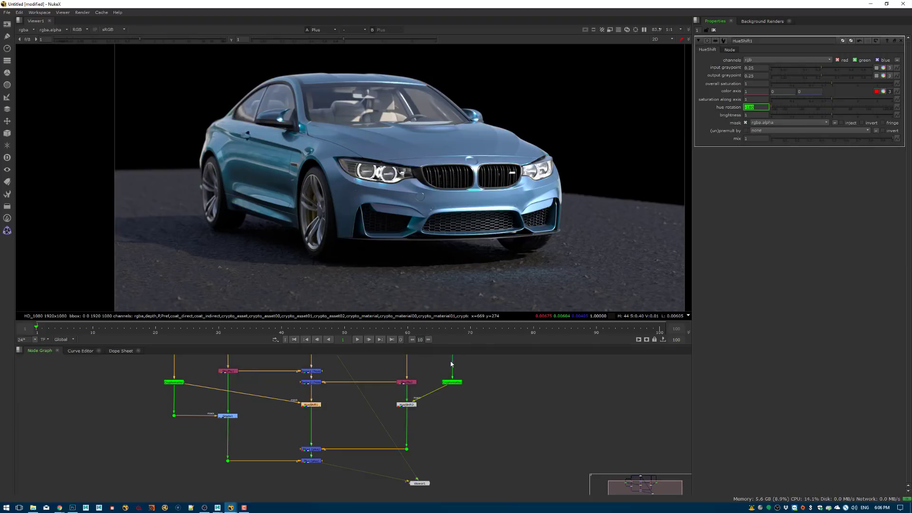
{"action": "left_click", "coordinate": [499, 408]}
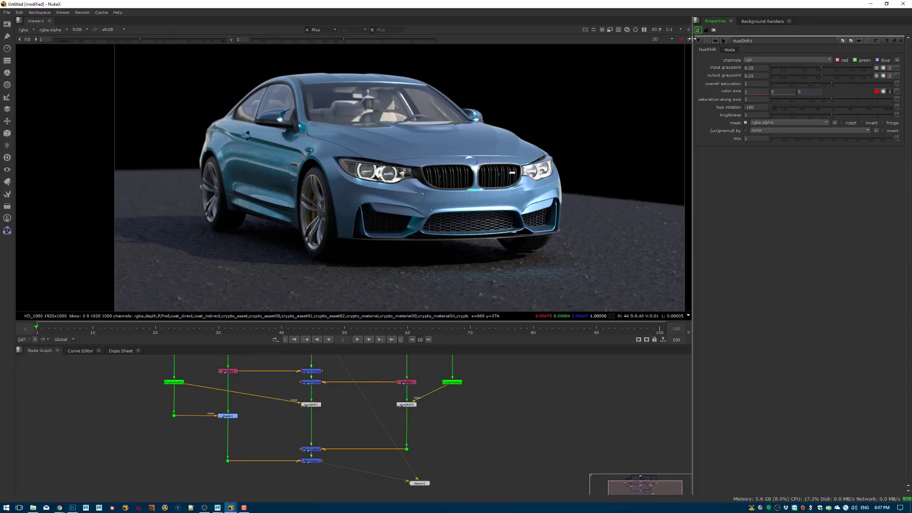
Open HueShift2's properties alongside HueShift1's and set HueShift1's hue rotation to -284.75.
{"action": "double_click", "coordinate": [403, 407]}
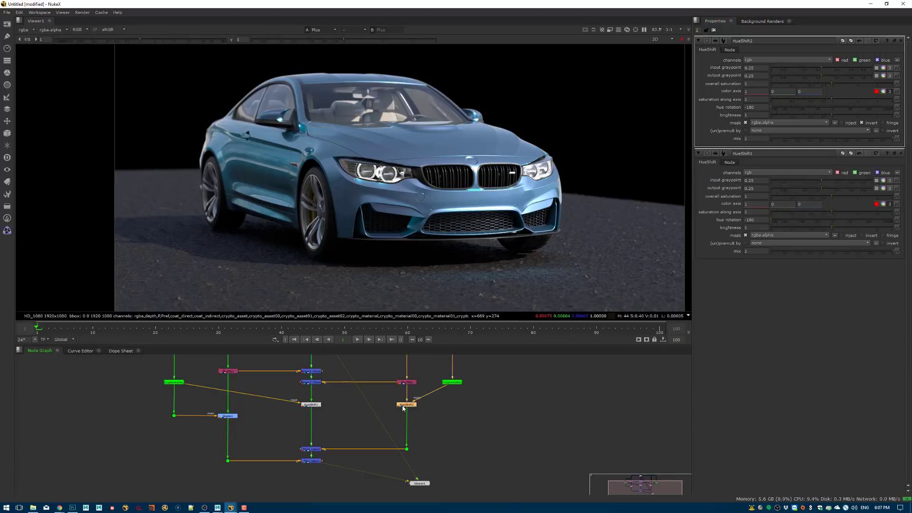
{"action": "mouse_move", "coordinate": [755, 220]}
{"action": "middle_mouse_down"}
{"action": "mouse_move", "coordinate": [768, 220]}
{"action": "mouse_move", "coordinate": [743, 221]}
{"action": "middle_mouse_up"}
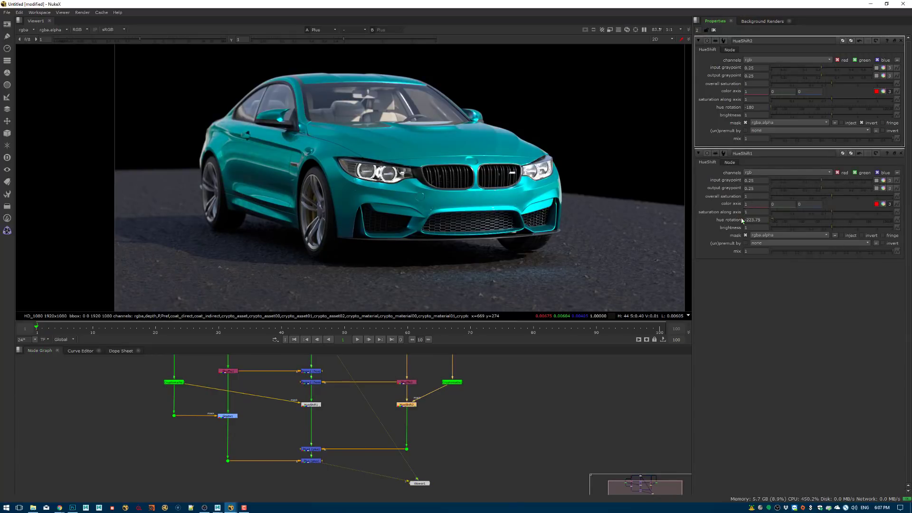
{"action": "left_click", "coordinate": [733, 221]}
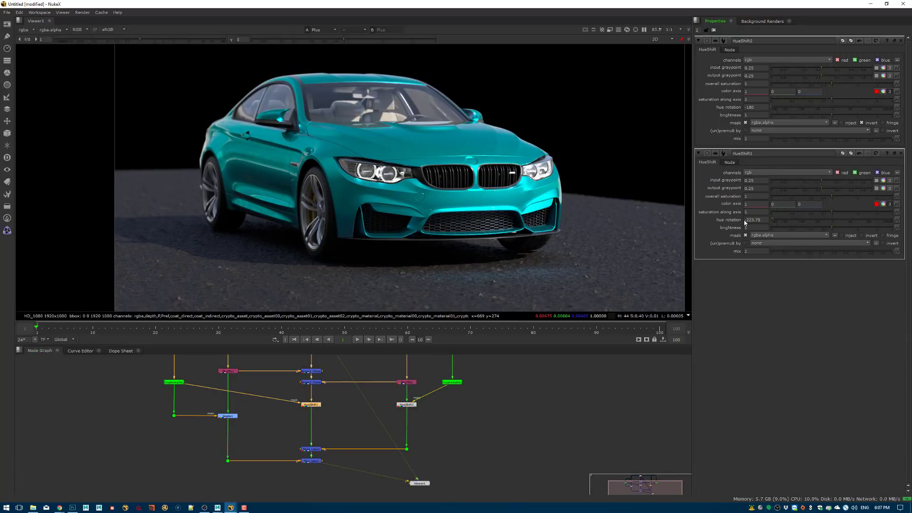
{"action": "right_click", "coordinate": [739, 223]}
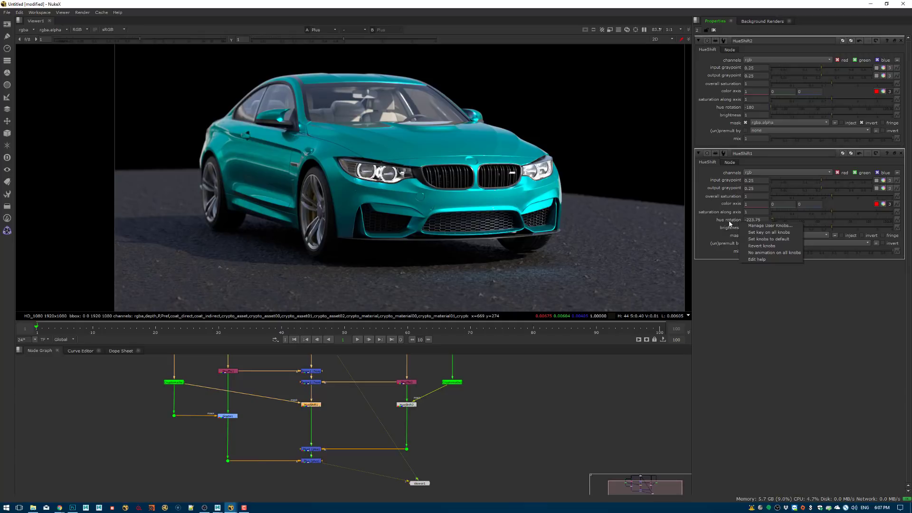
{"action": "left_click", "coordinate": [740, 221]}
{"action": "middle_click_drag", "start_coordinate": [756, 220], "coordinate": [734, 220]}
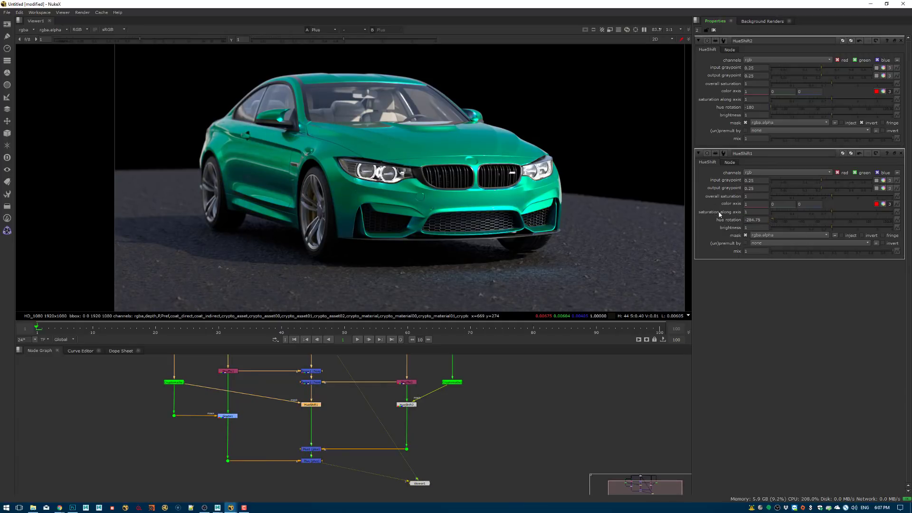
Set HueShift2's hue rotation to -206 and check the recolored car more closely in the viewer.
{"action": "left_click", "coordinate": [753, 107]}
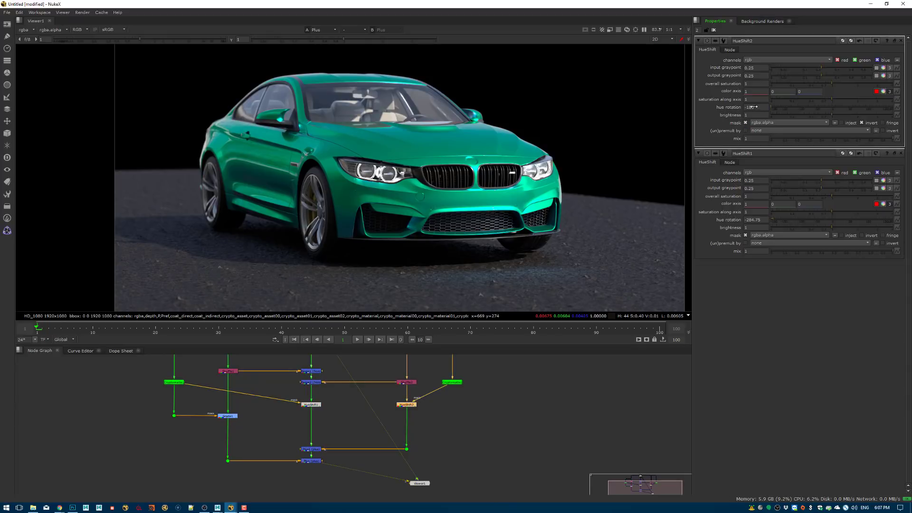
{"action": "middle_click_drag", "start_coordinate": [753, 106], "coordinate": [758, 110]}
{"action": "right_click", "coordinate": [758, 109]}
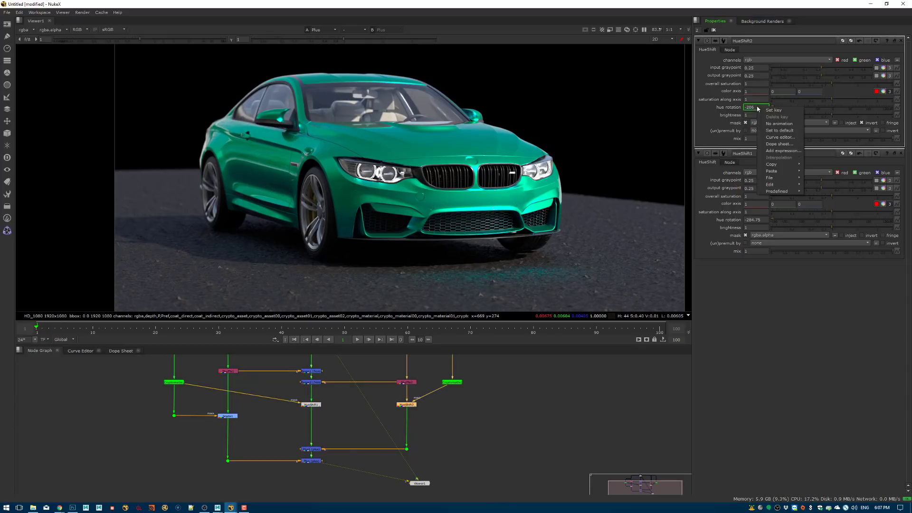
{"action": "left_click", "coordinate": [731, 116]}
{"action": "scroll", "coordinate": [410, 173], "scroll_direction": "up", "scroll_amount": 1}
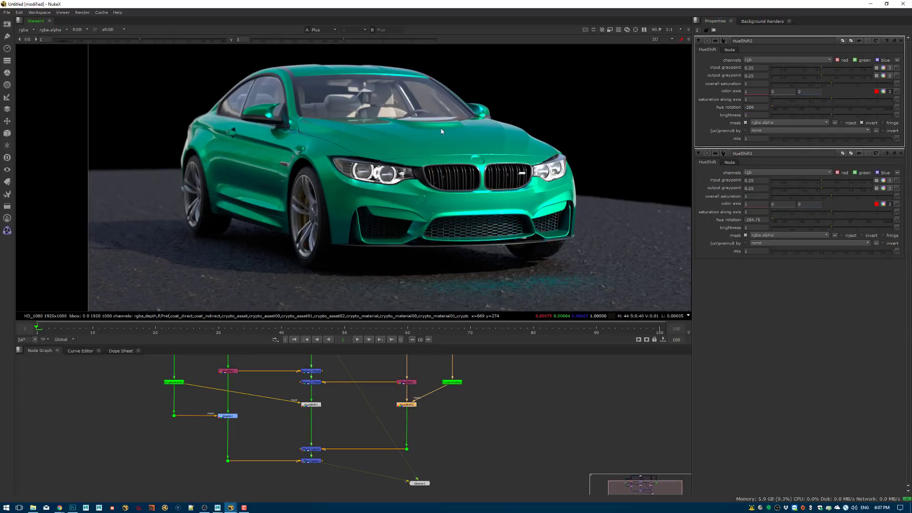
{"action": "middle_click_drag", "start_coordinate": [380, 409], "coordinate": [362, 433], "text": "alt"}
{"action": "scroll", "coordinate": [378, 425], "scroll_direction": "up", "scroll_amount": 5}
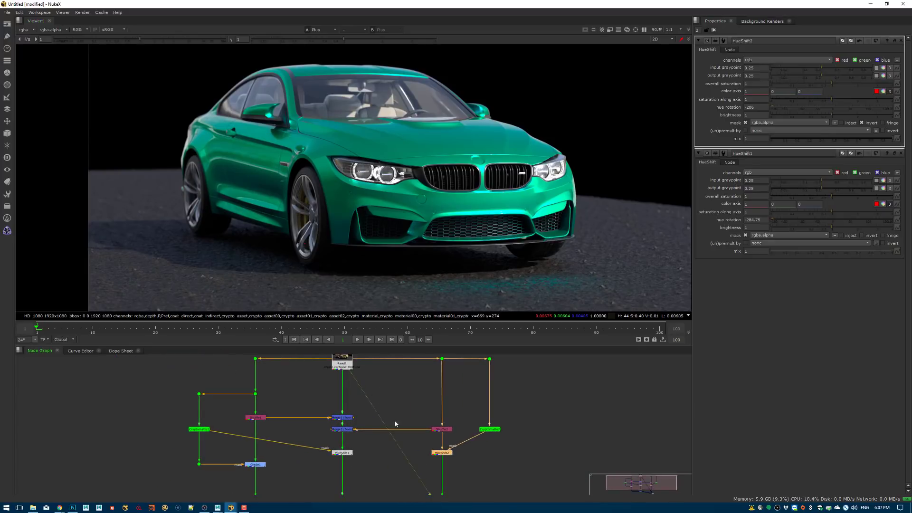
{"action": "middle_click_drag", "start_coordinate": [386, 427], "coordinate": [382, 413]}
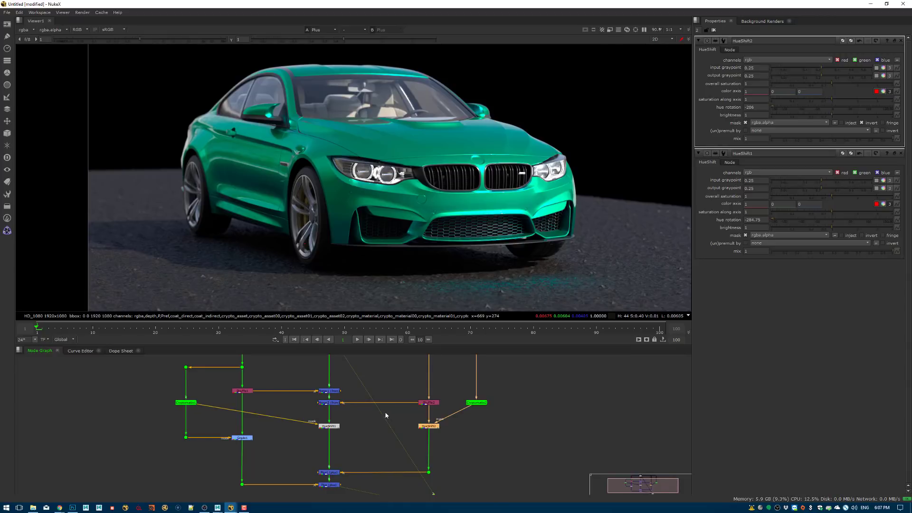
{"action": "scroll", "coordinate": [387, 412], "scroll_direction": "down", "scroll_amount": 5}
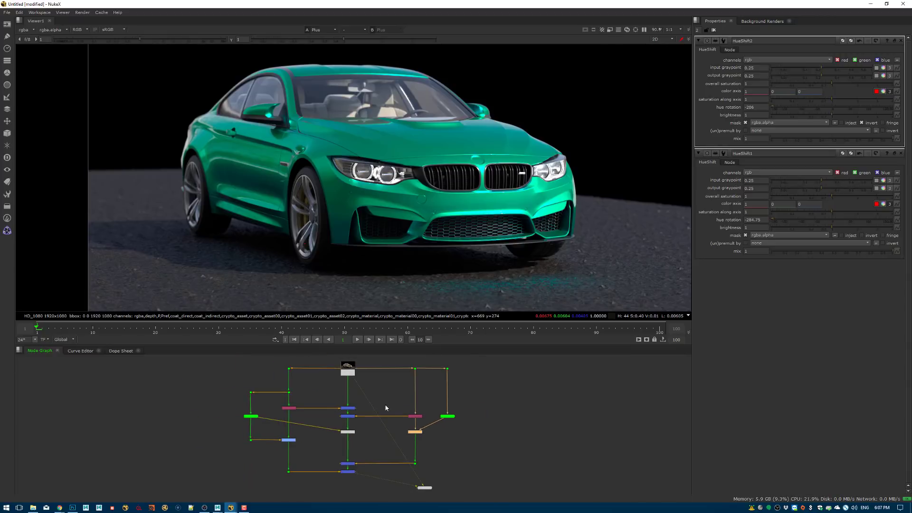